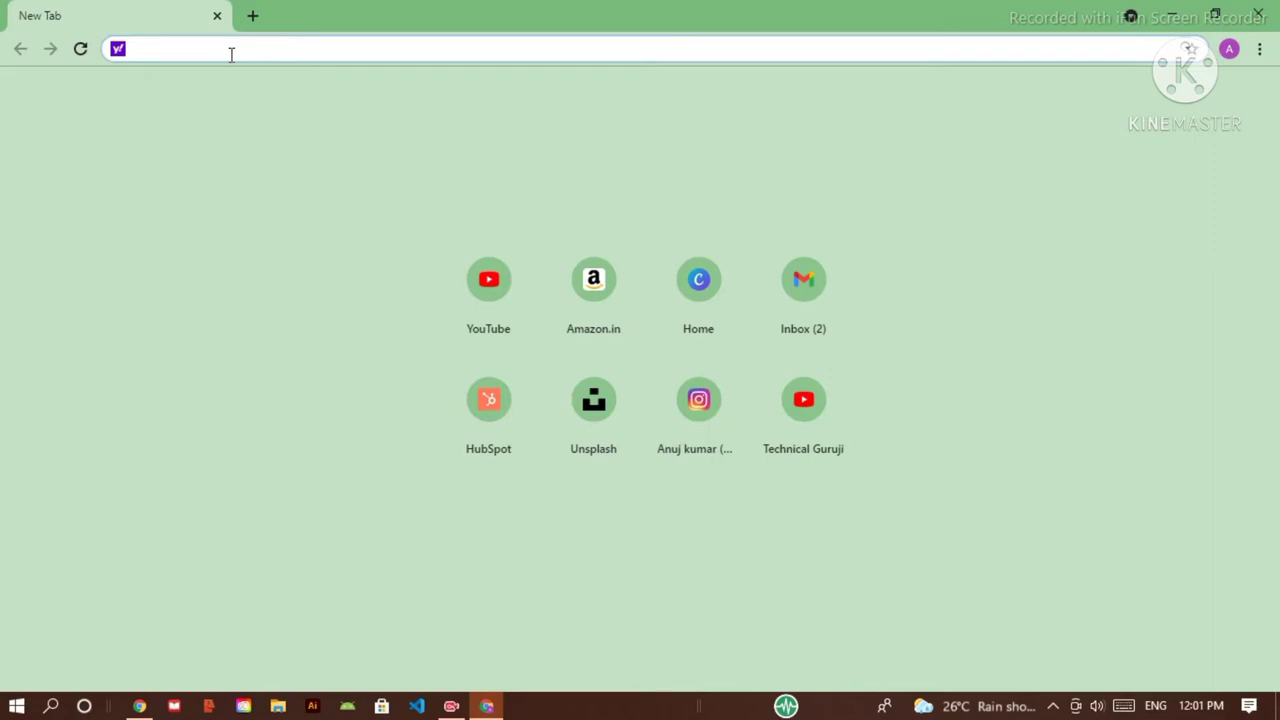
Load amazon.in, check the Account & Lists menu, and scroll down to the page footer
text(a)
key(Return)
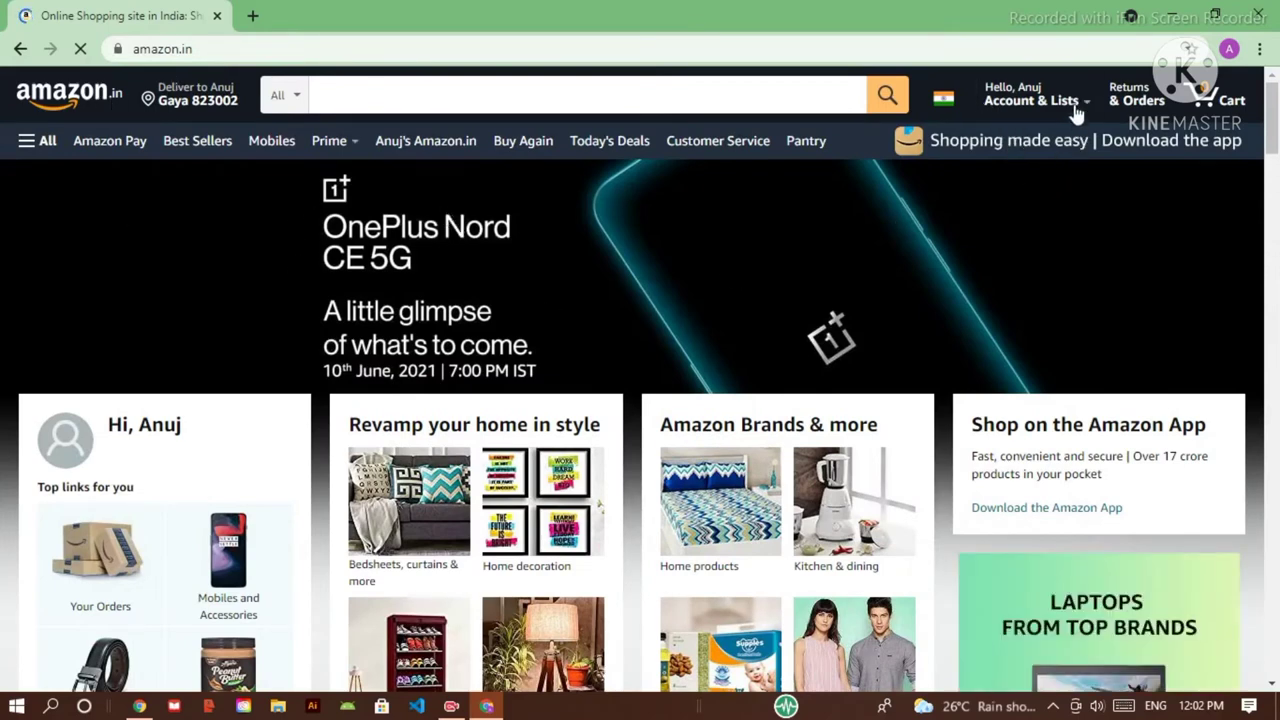
mouse_move(1087, 108)
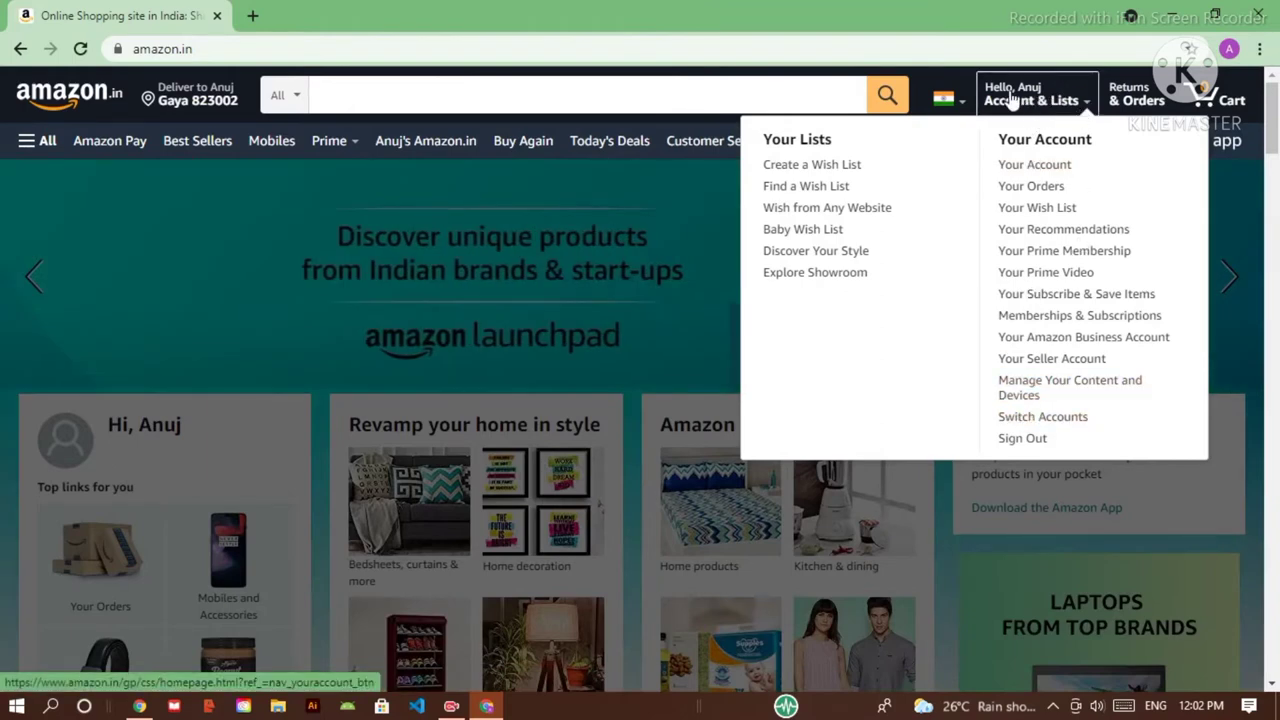
mouse_move(1042, 104)
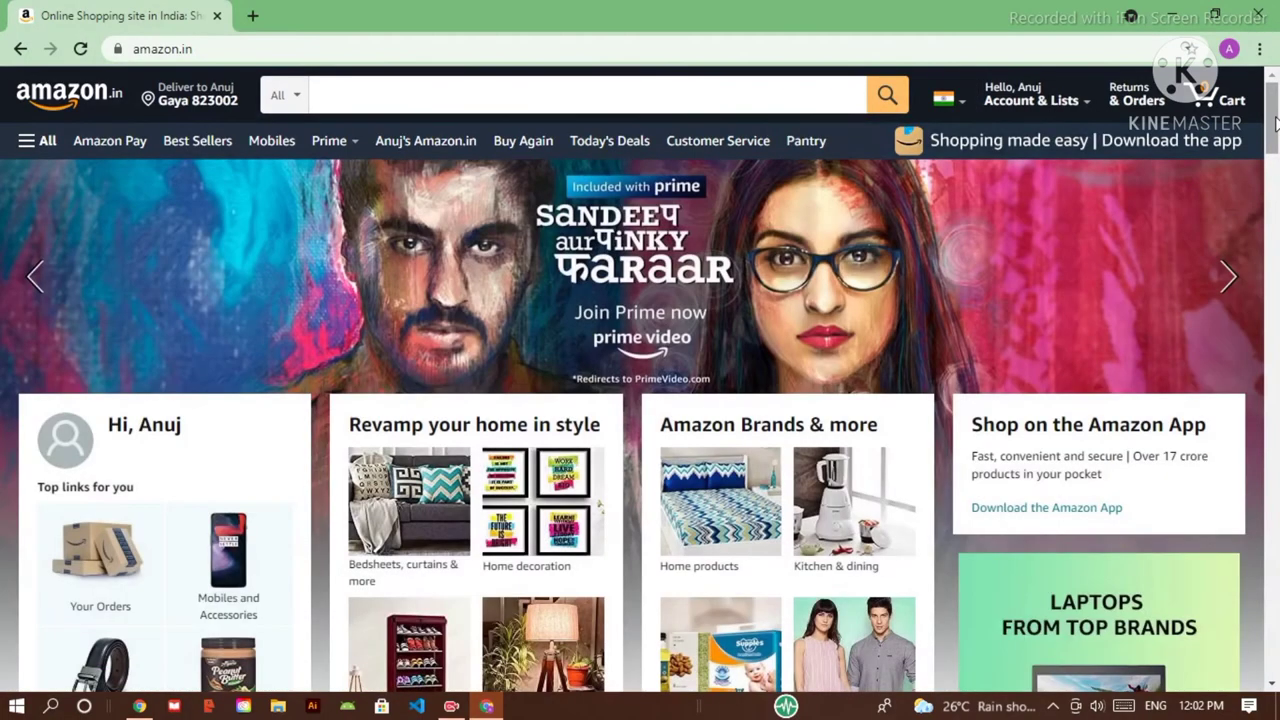
drag(1274, 122, 1274, 620)
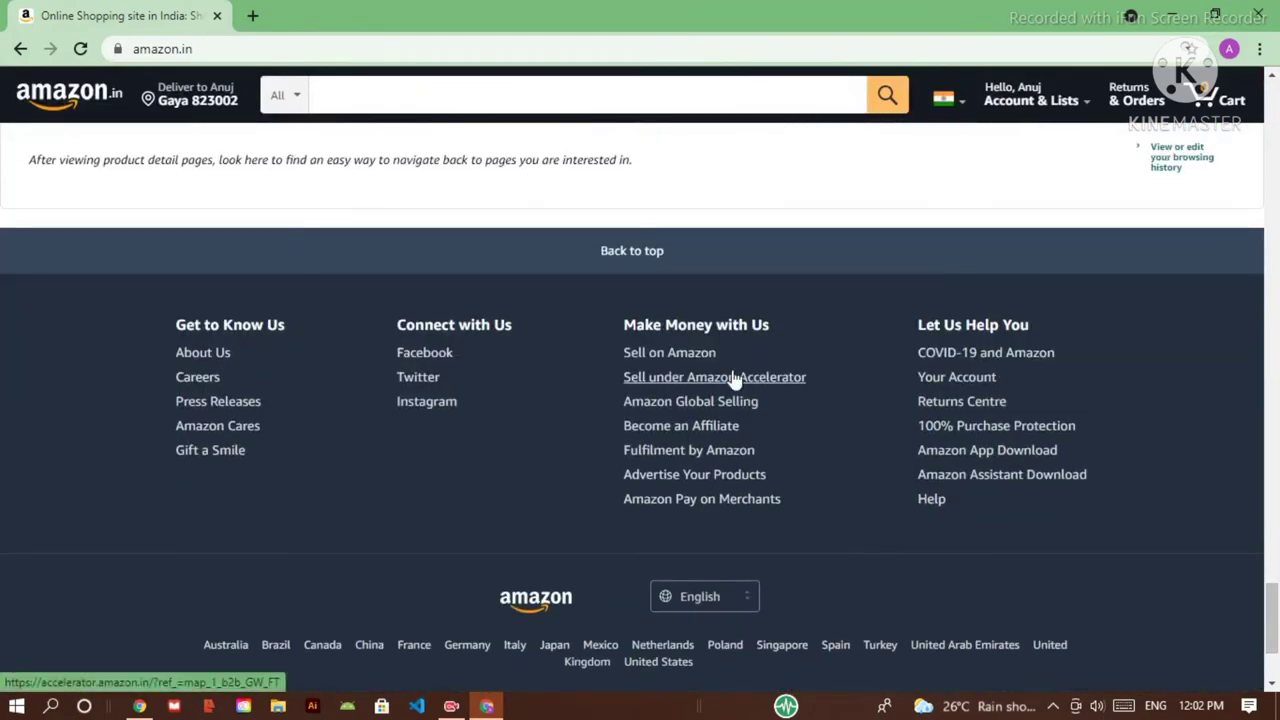
Open the Associates program page via Become an Affiliate and start a new signup
click(680, 430)
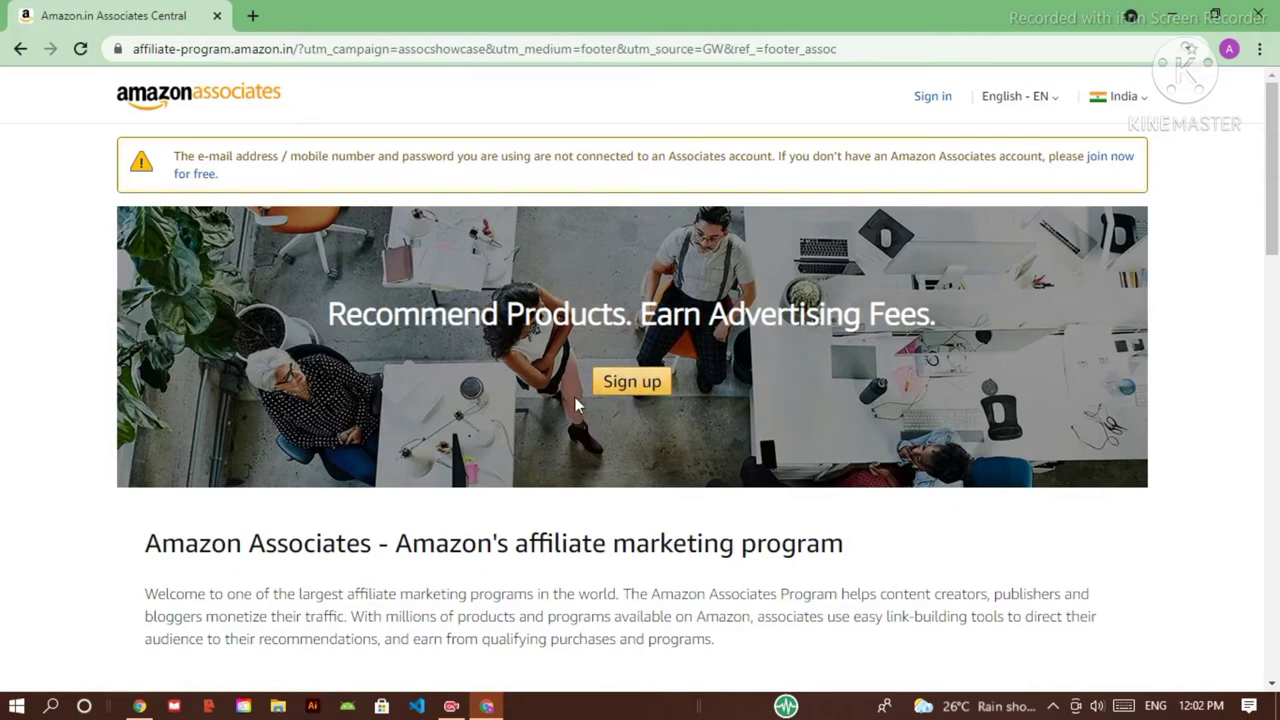
click(645, 394)
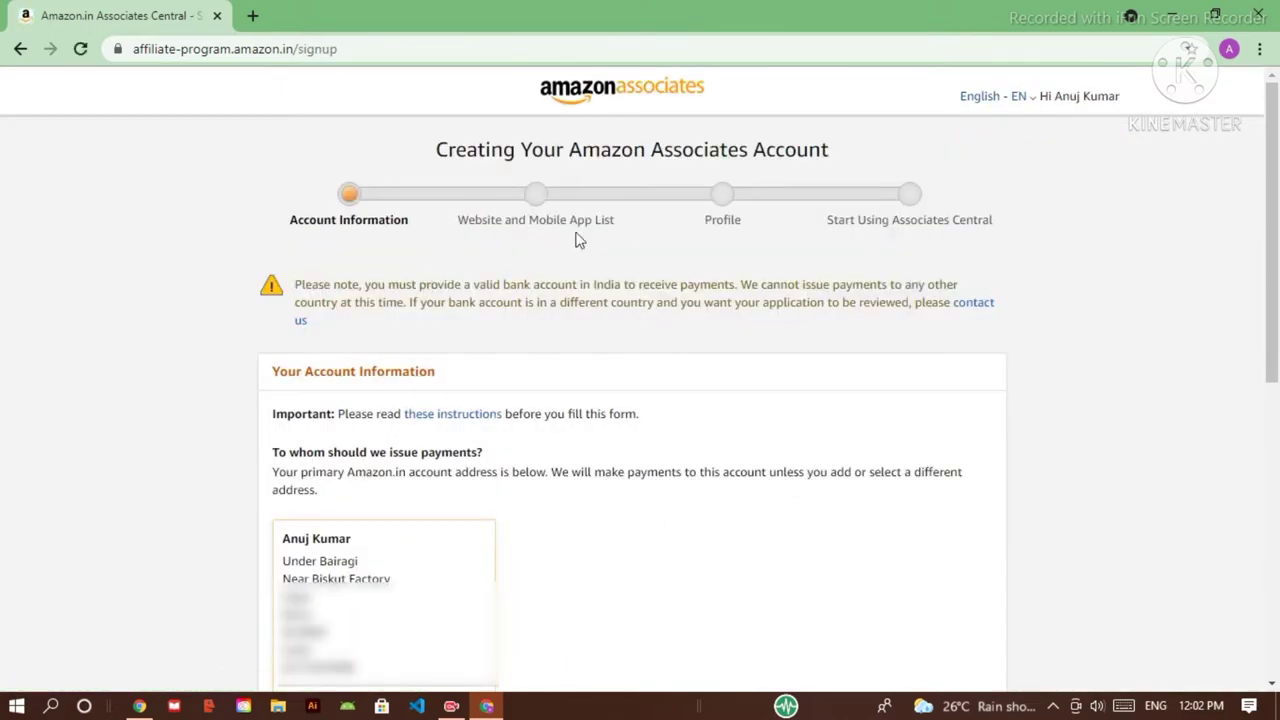
mouse_move(1274, 226)
mouse_down()
mouse_move(1275, 310)
mouse_move(1274, 226)
mouse_up()
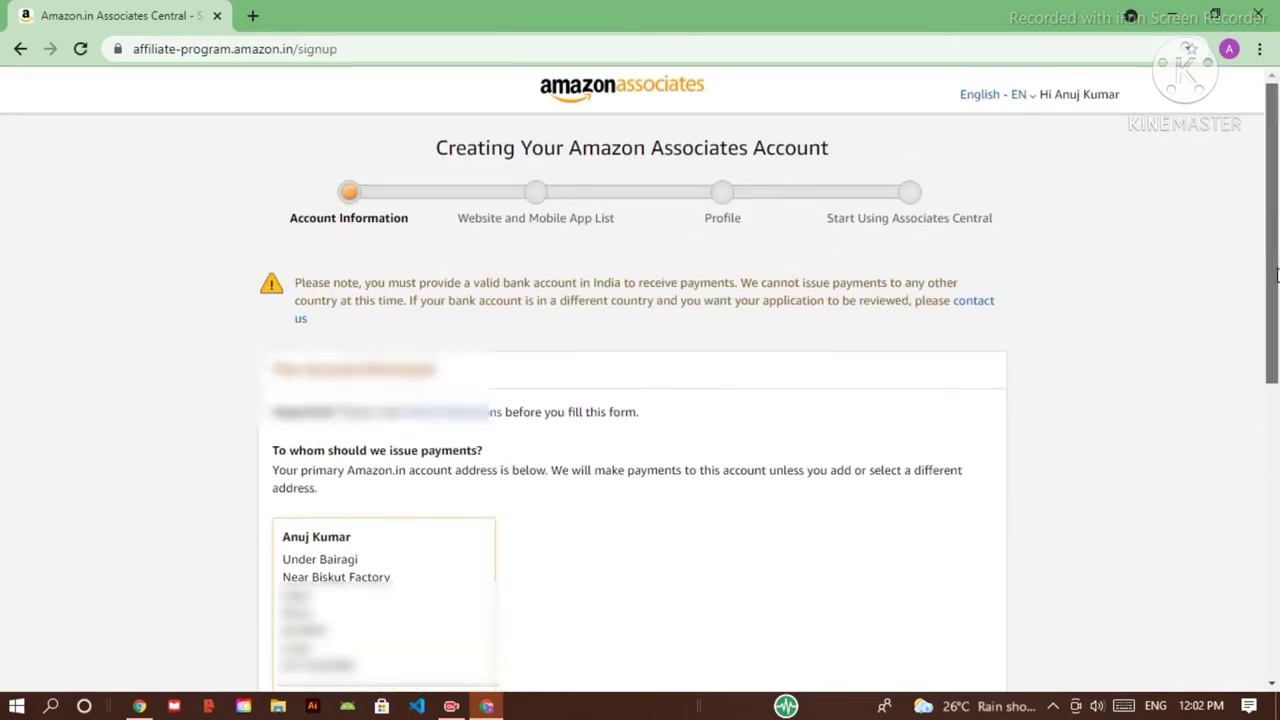
drag(1274, 262, 1276, 400)
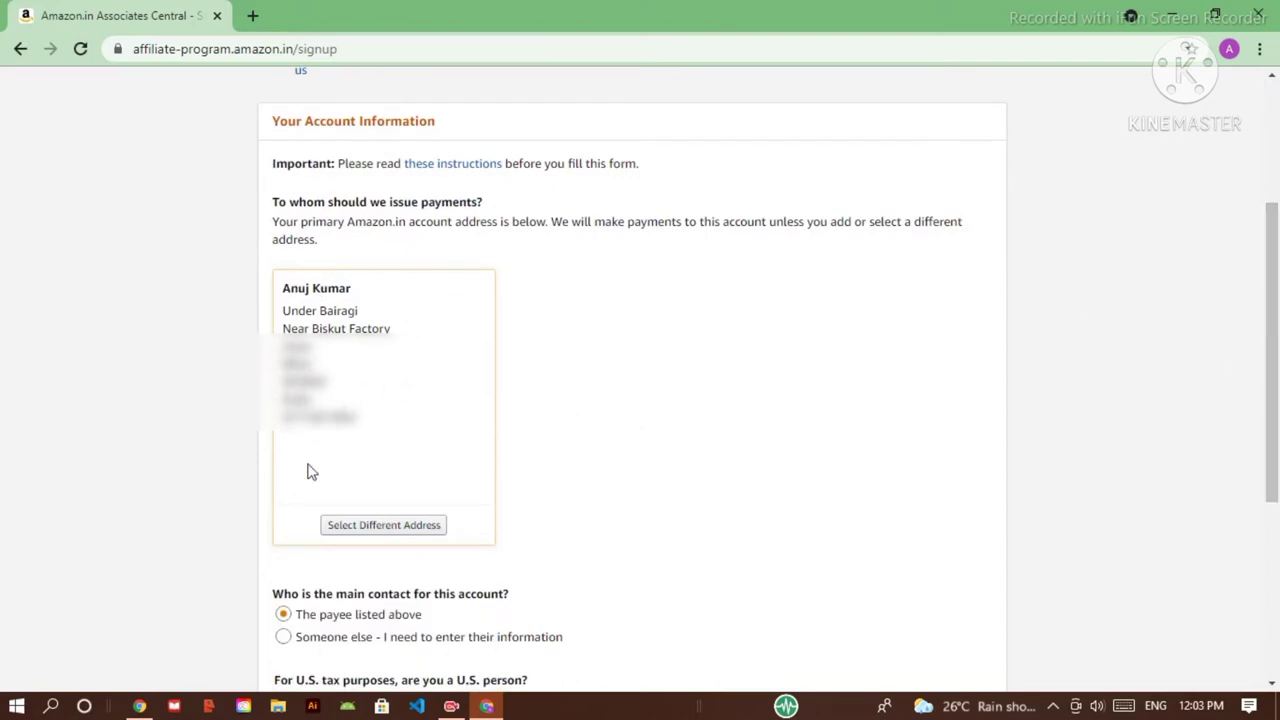
Use the saved address as the payee address and answer No to being a U.S. person
click(395, 537)
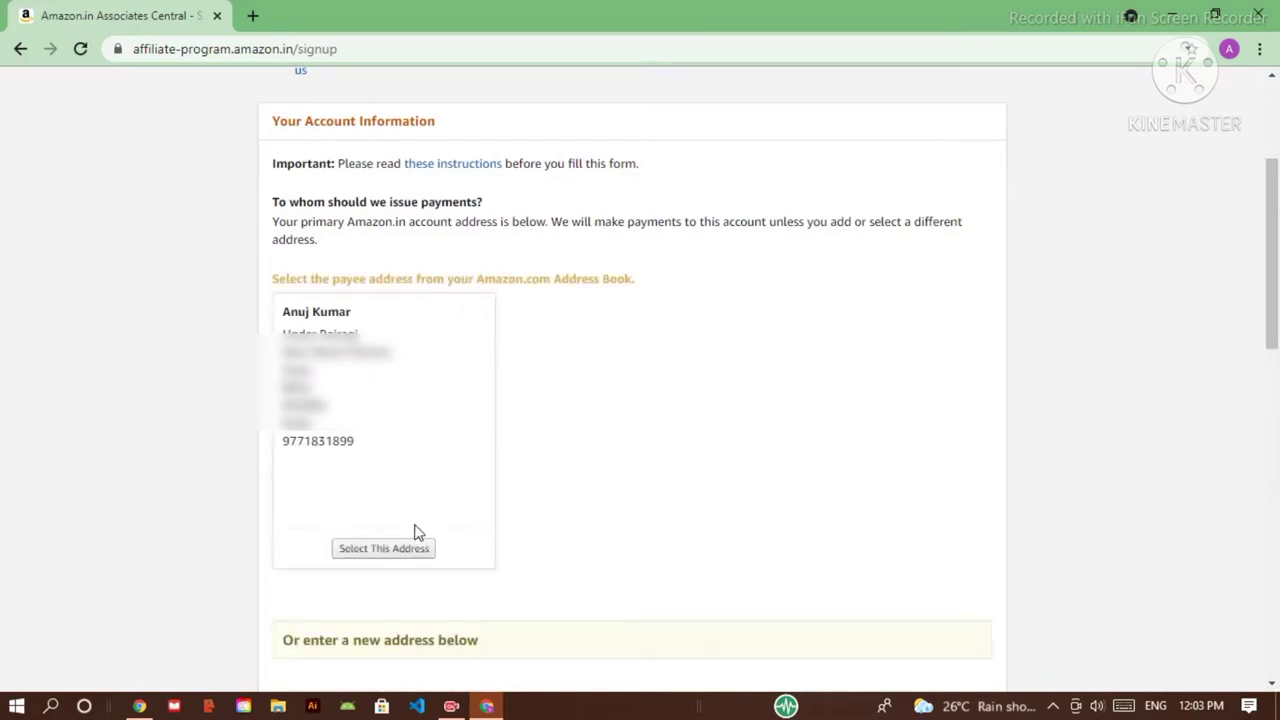
click(399, 550)
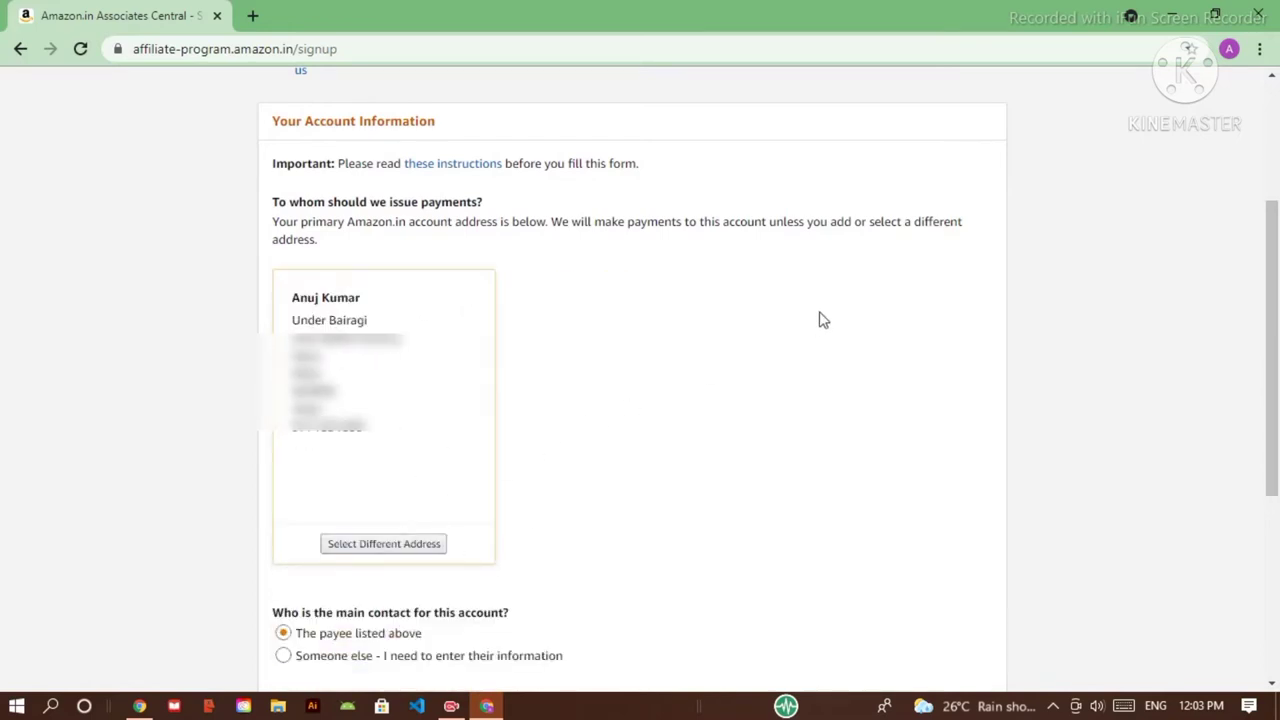
drag(1274, 378, 1276, 543)
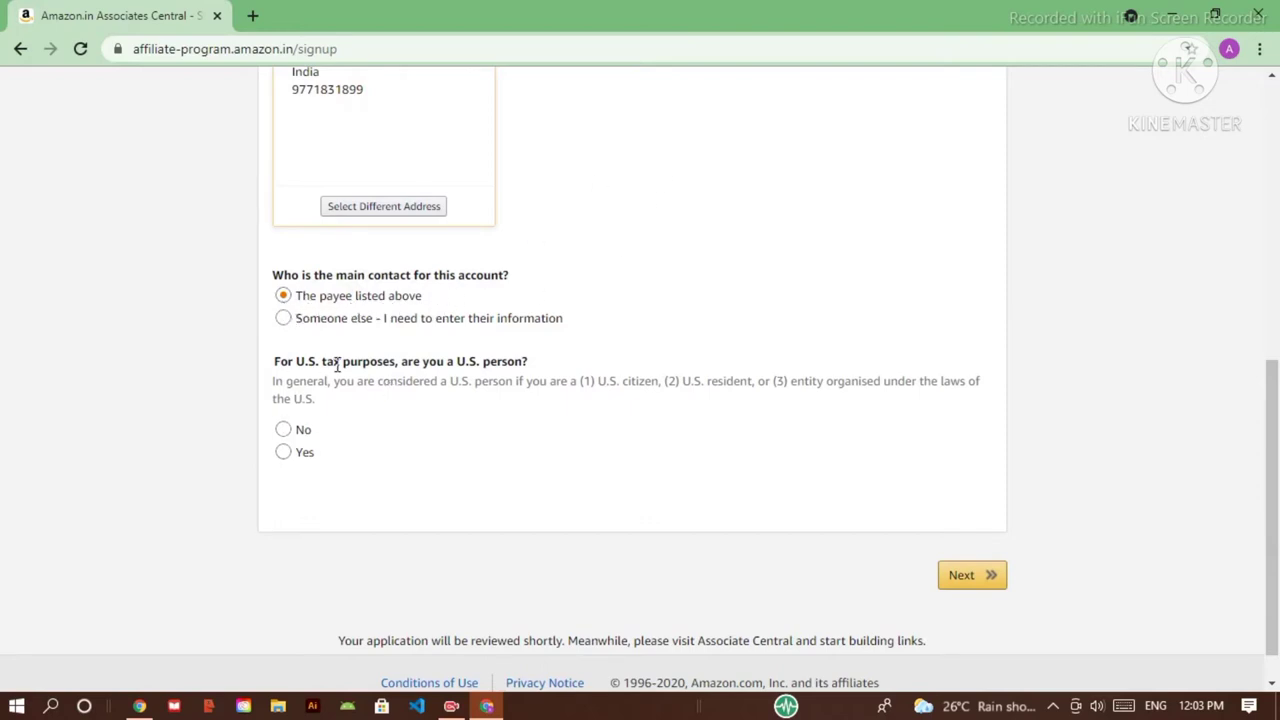
click(285, 432)
Submit the account information and scroll through the Website and Mobile App List page
click(984, 589)
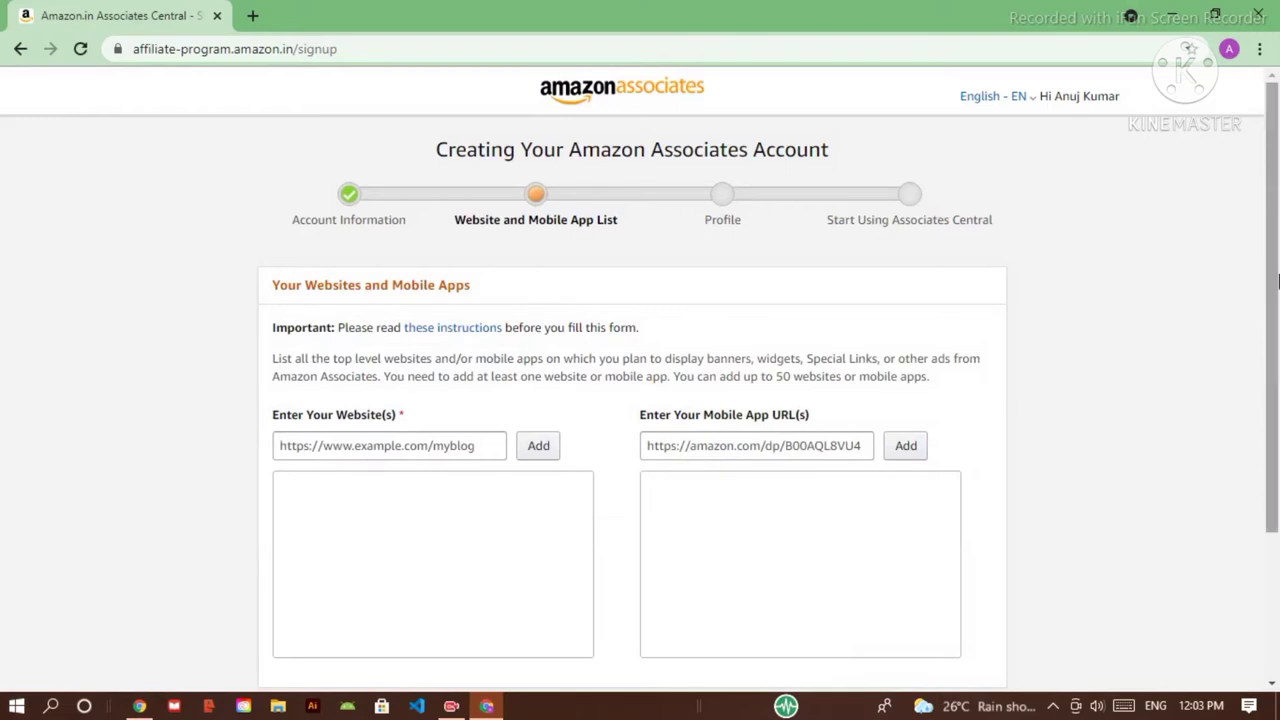
drag(1275, 283, 1276, 406)
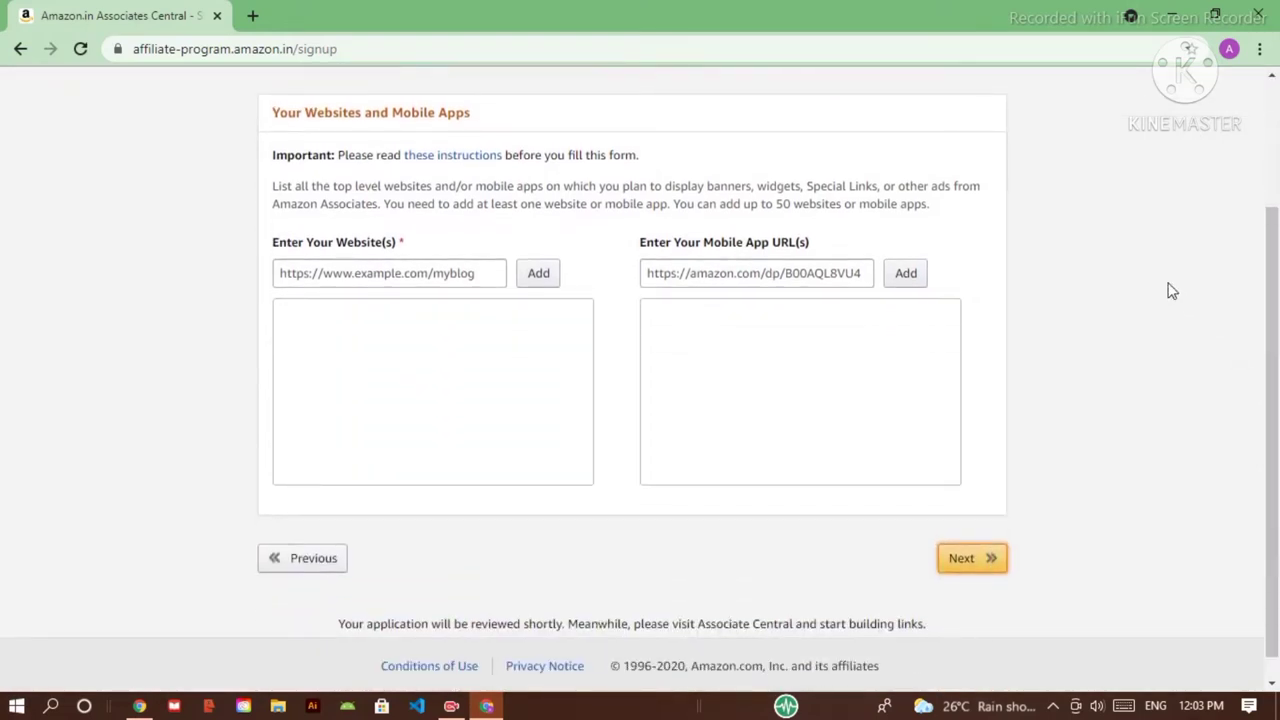
click(287, 316)
Load the user's Facebook profile URL in a new tab and log in to Facebook
click(258, 19)
text(a)
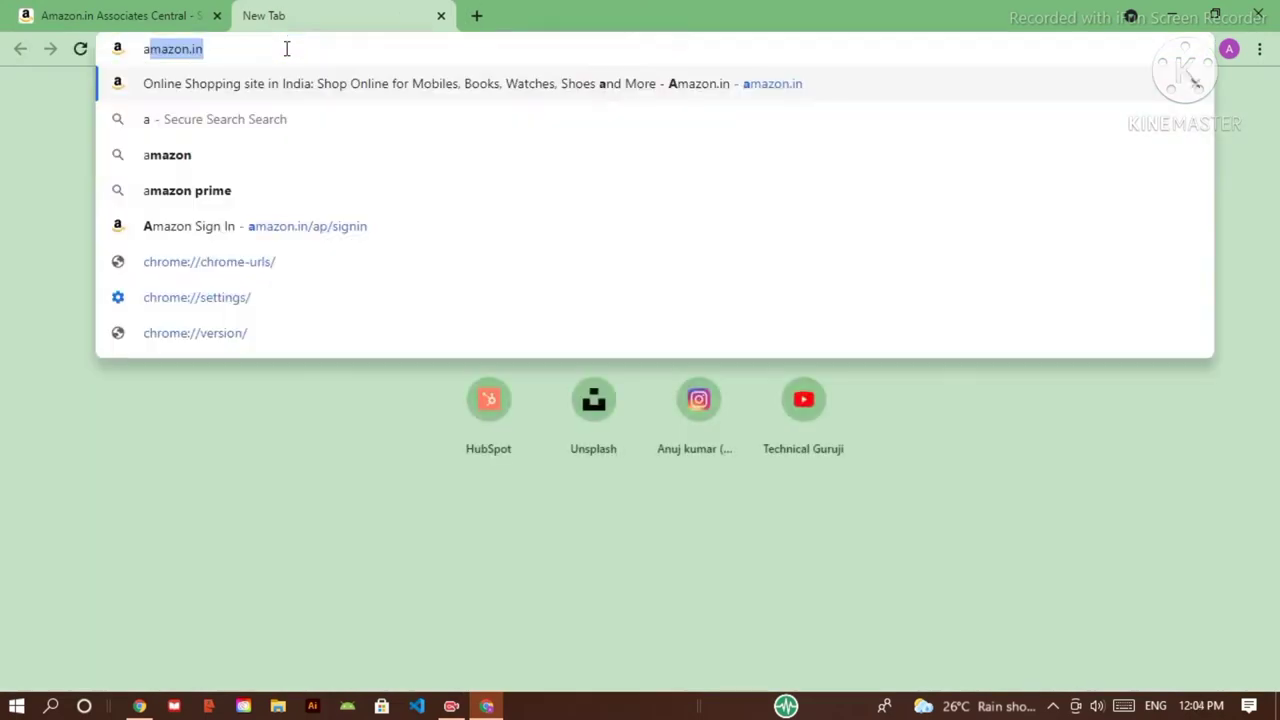
text(m)
key(BackSpace)
key(BackSpace)
key(BackSpace)
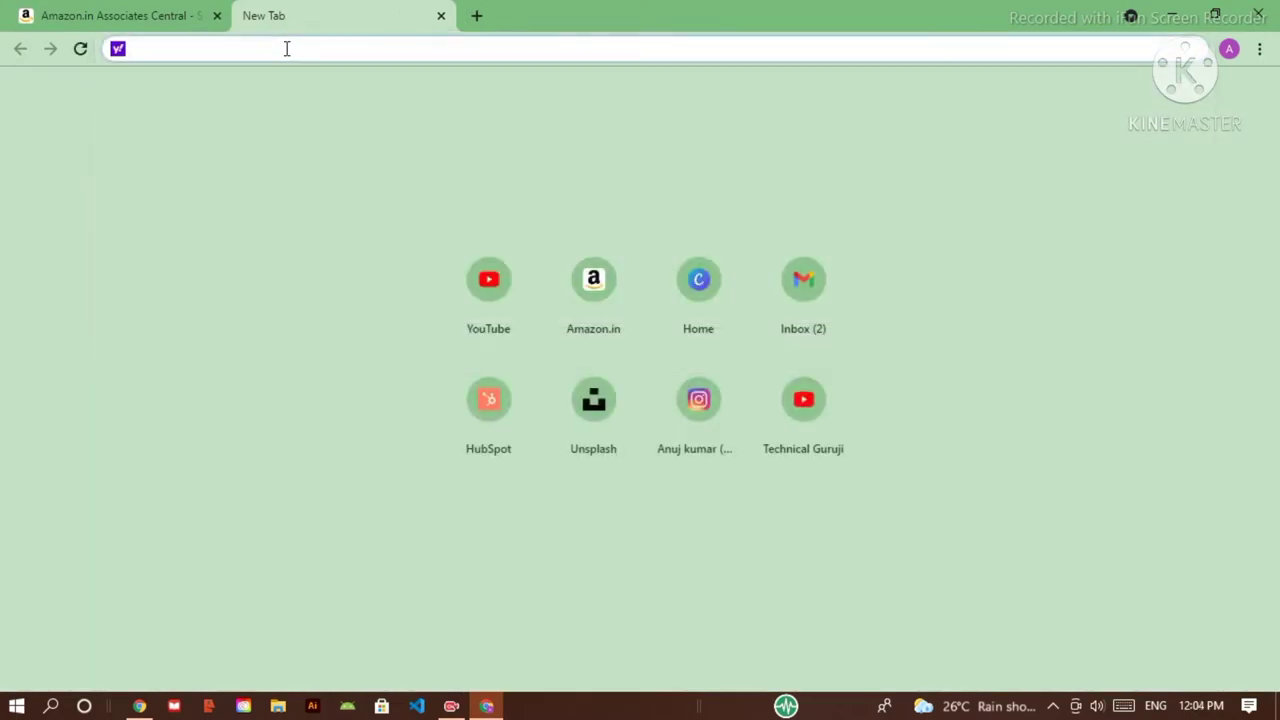
text(fac)
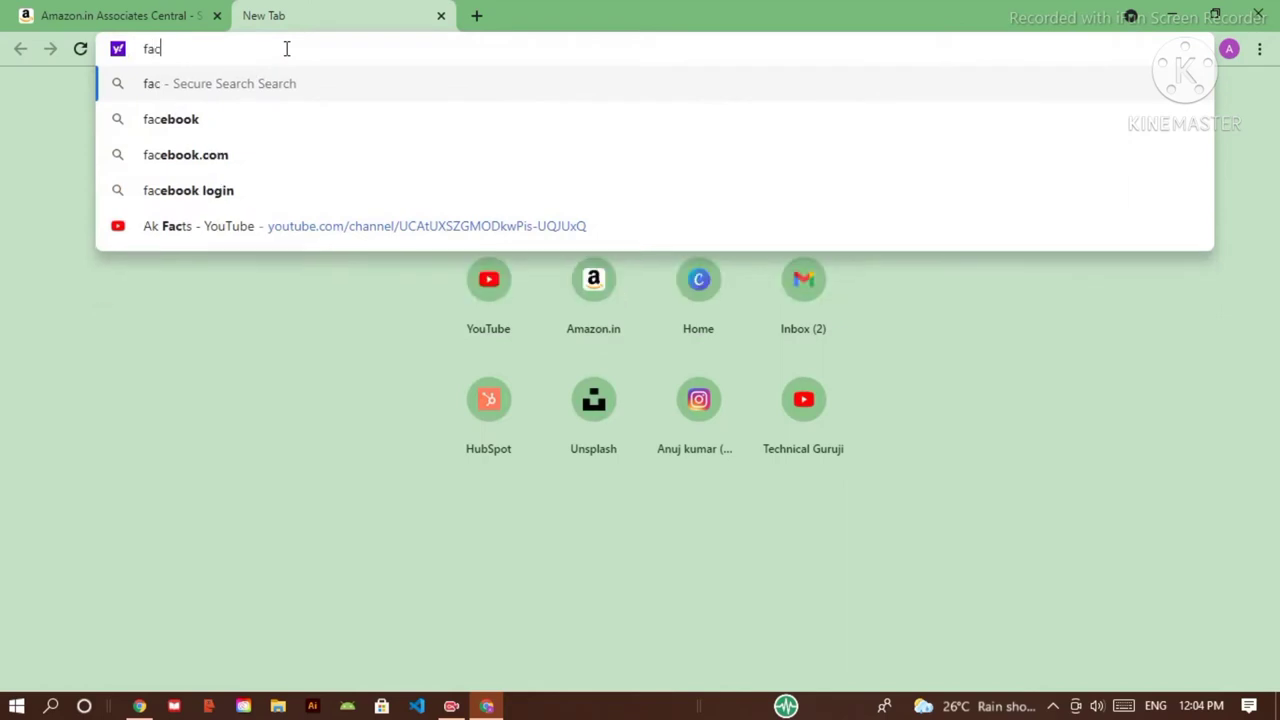
text(ebook)
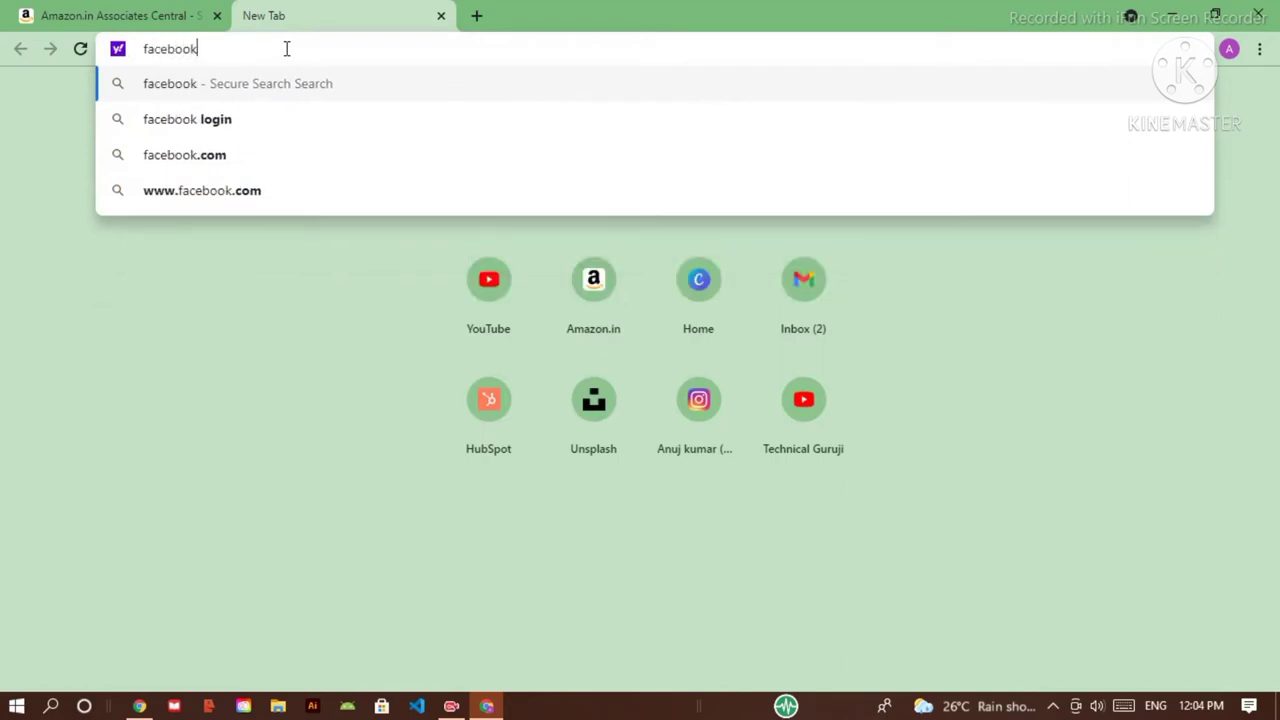
text(.c)
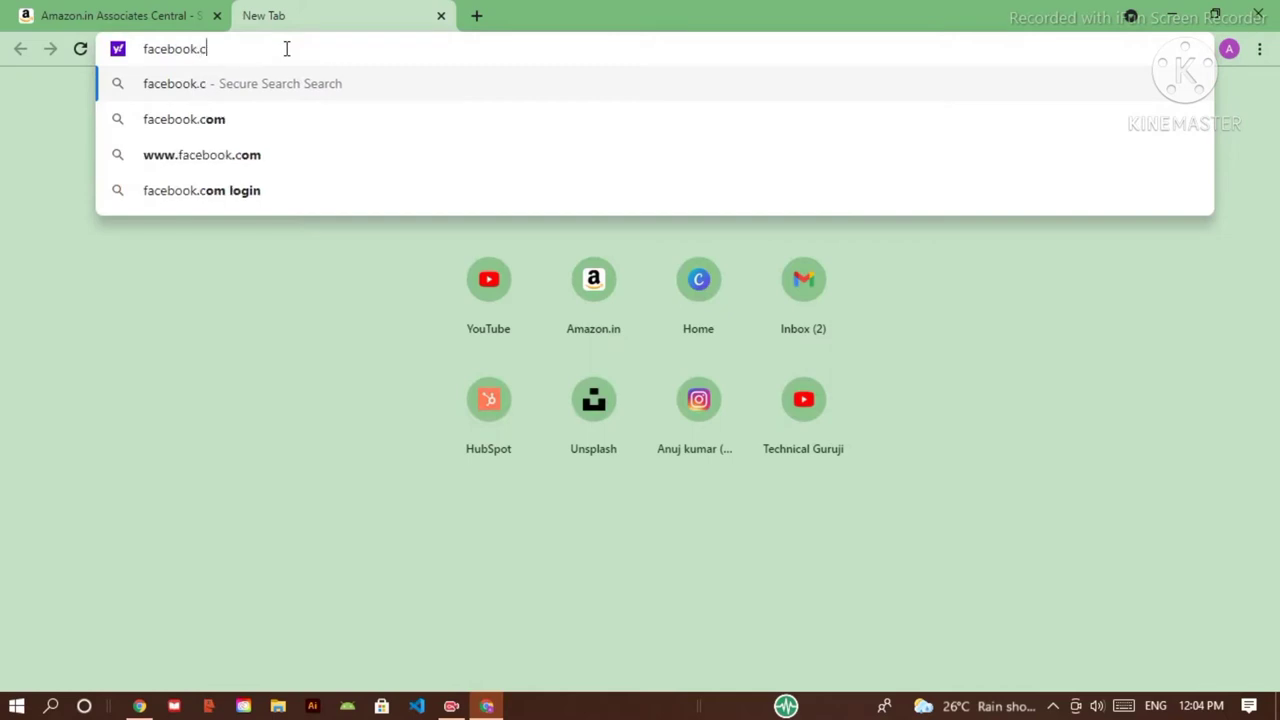
text(om/)
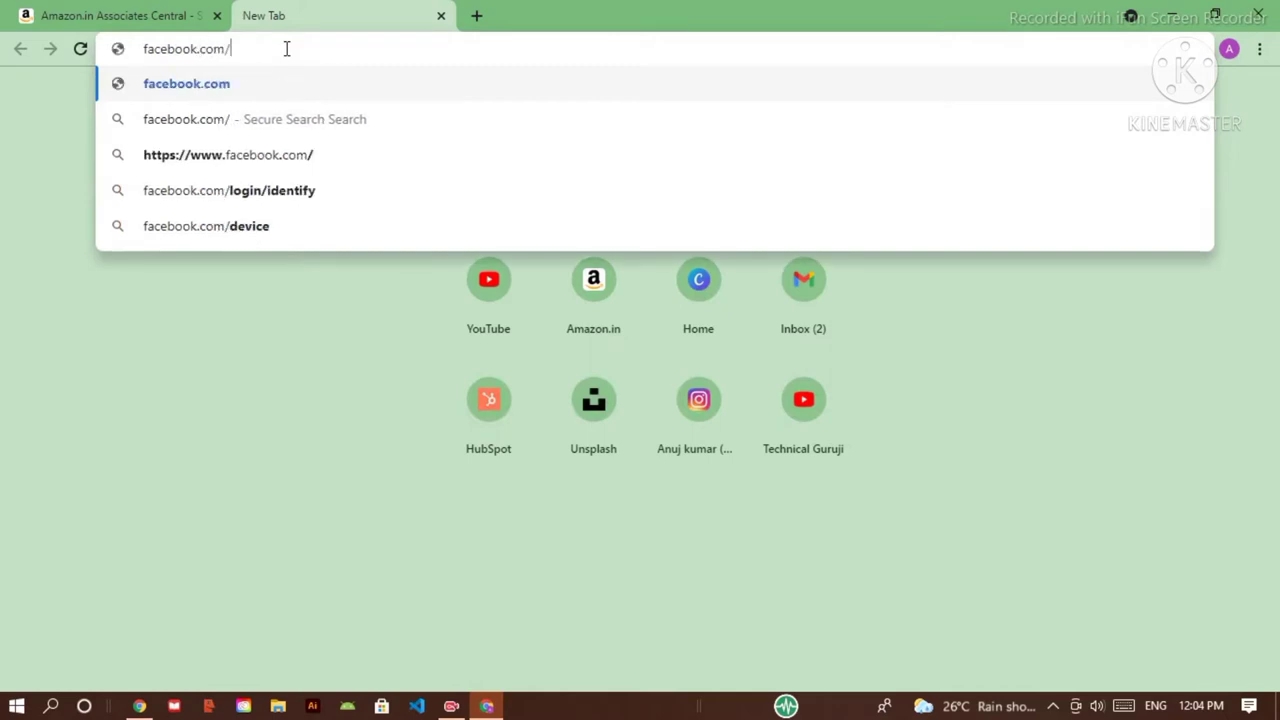
text(anujk)
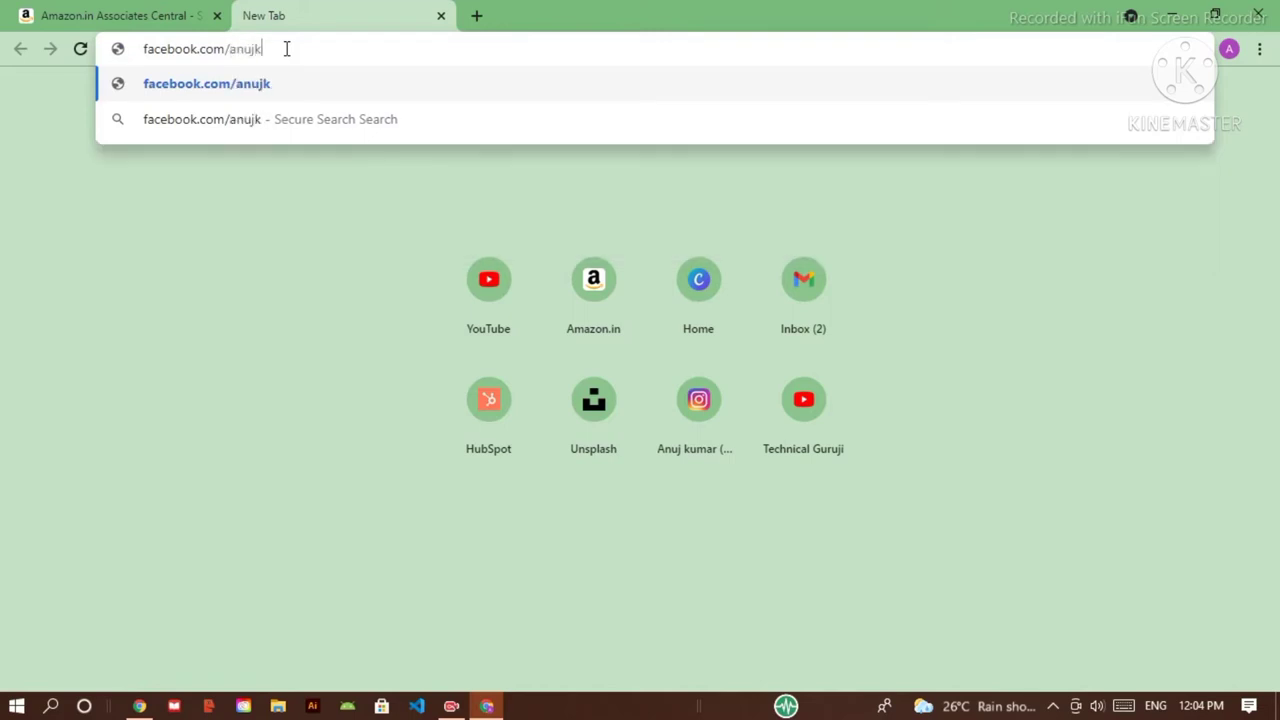
text(roff)
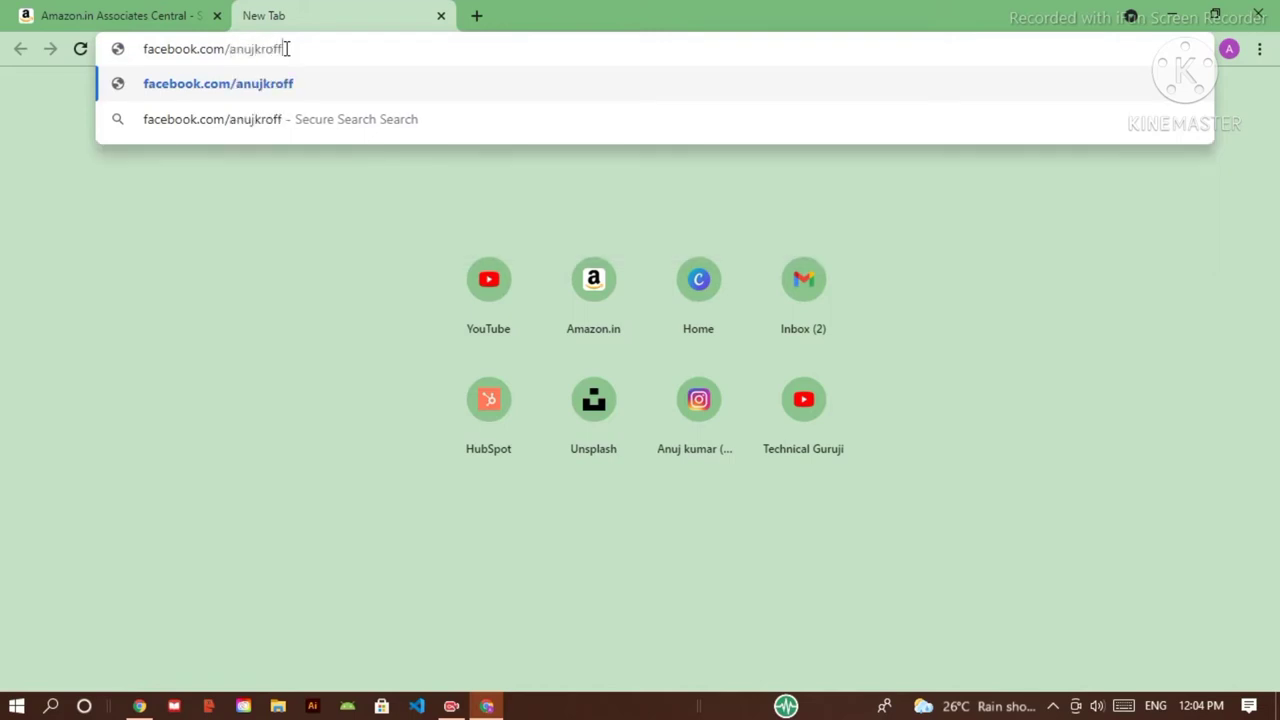
text(icial)
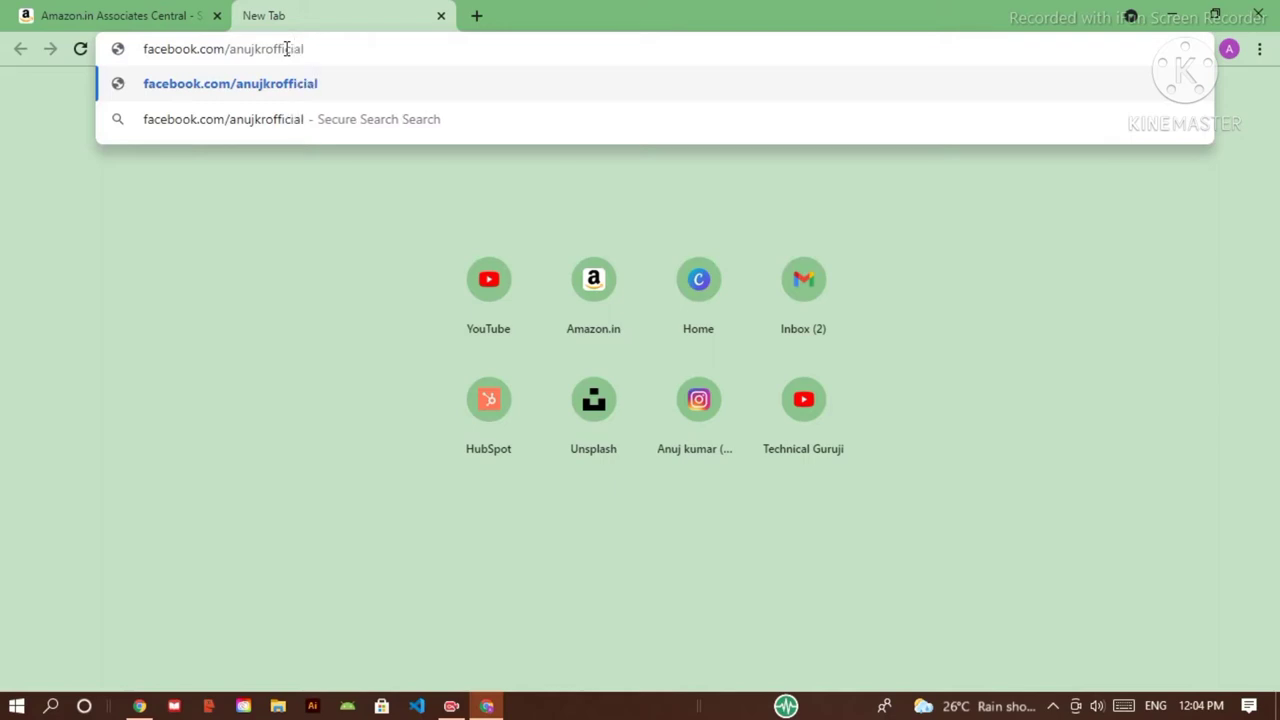
key(Return)
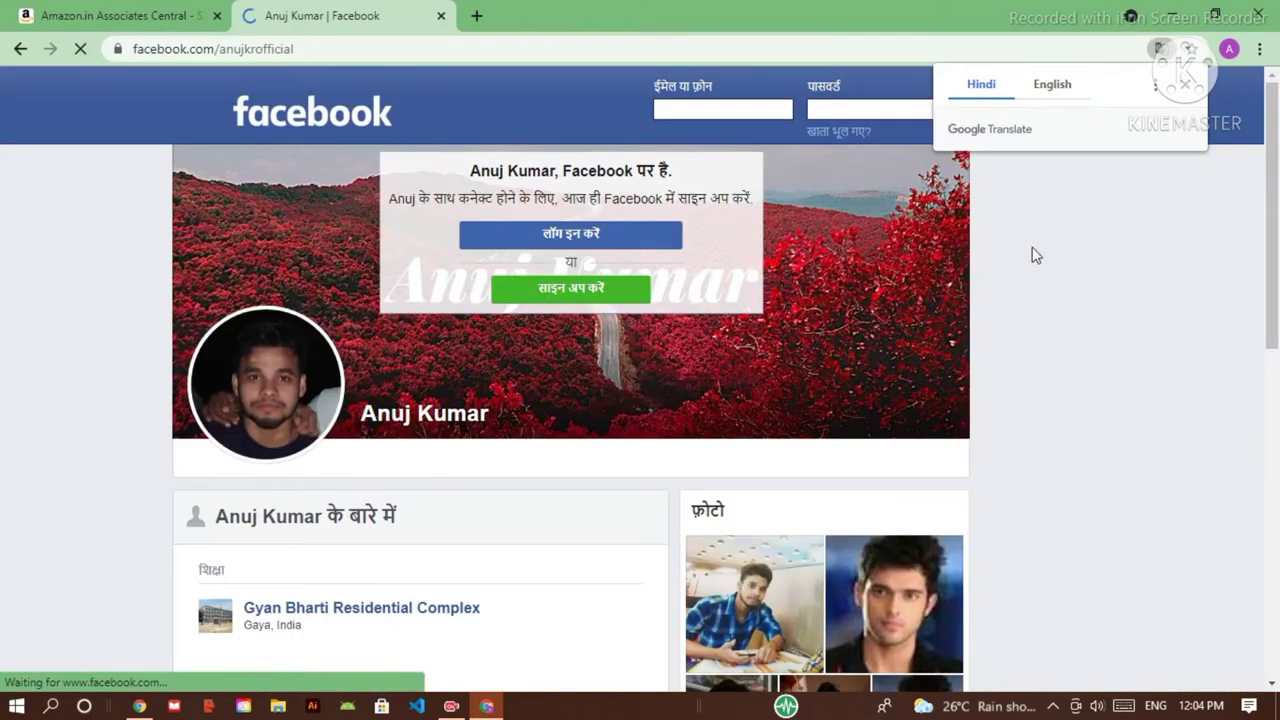
click(588, 240)
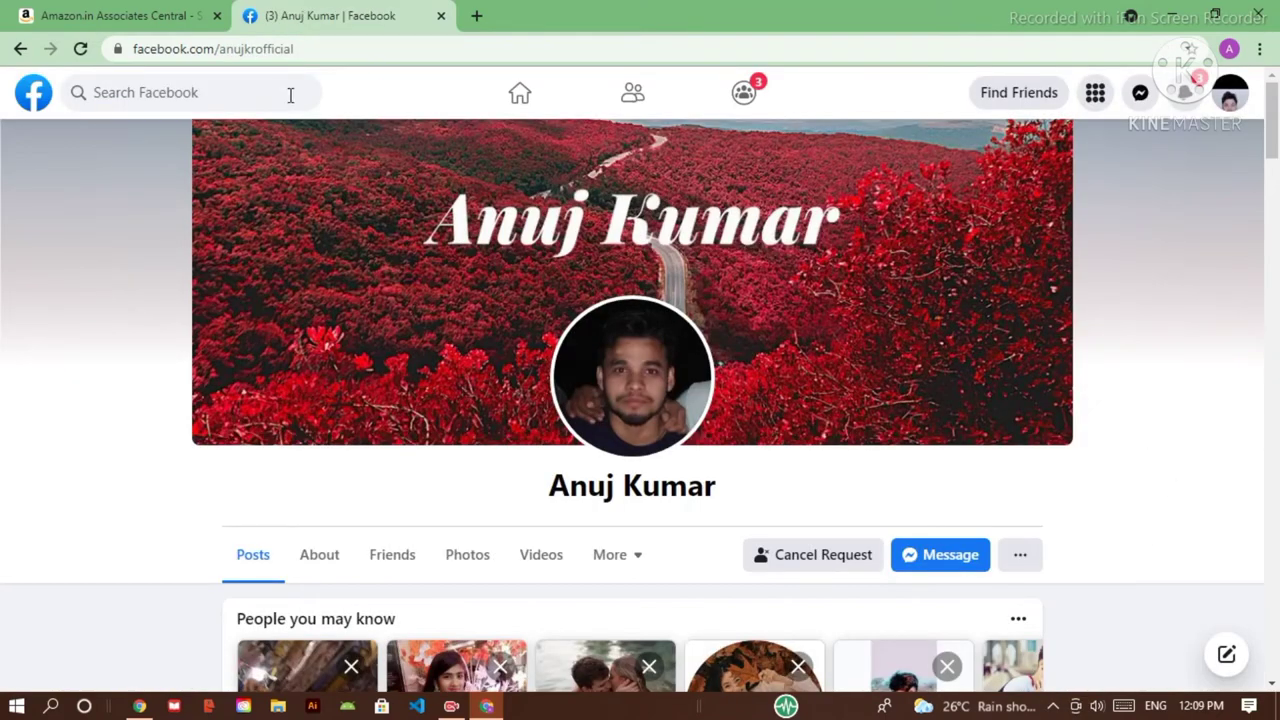
Select the Facebook profile's full web address, then return to the Associates signup
click(335, 49)
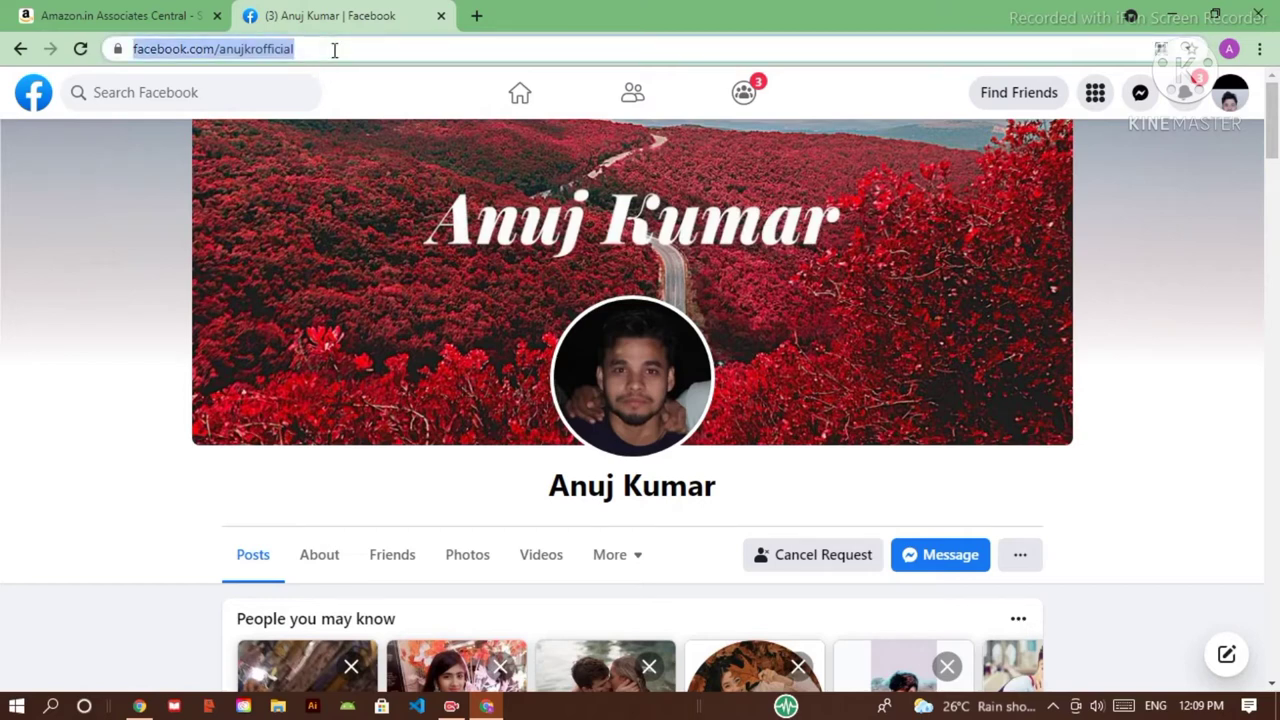
key(End)
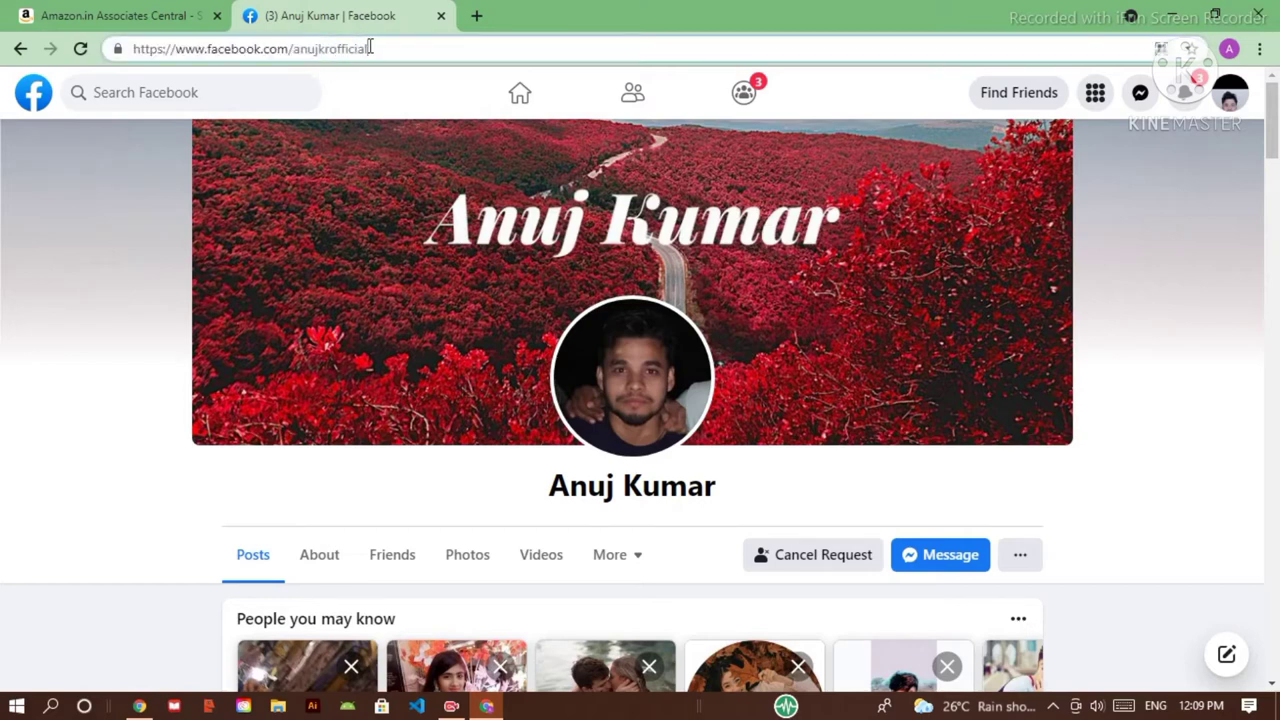
drag(314, 49, 118, 50)
key(ctrl+c)
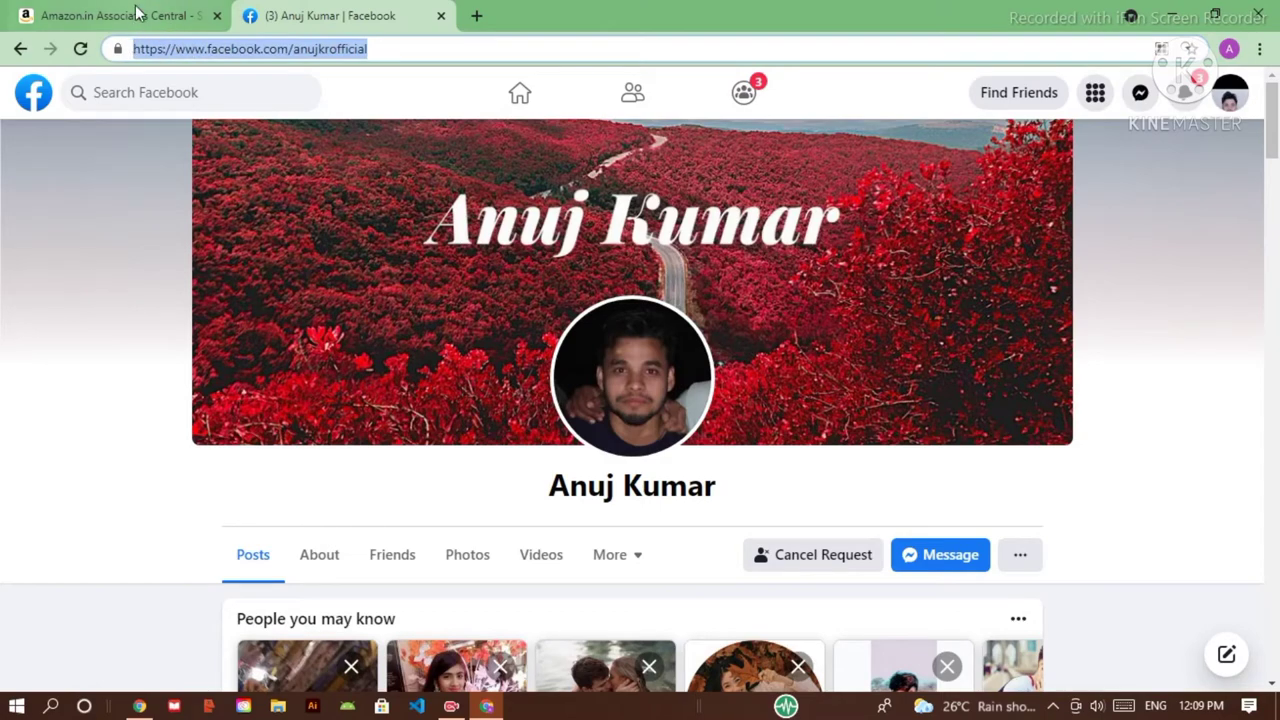
click(138, 14)
Paste the Facebook profile address into Enter Your Website(s) and add it to the list
click(387, 274)
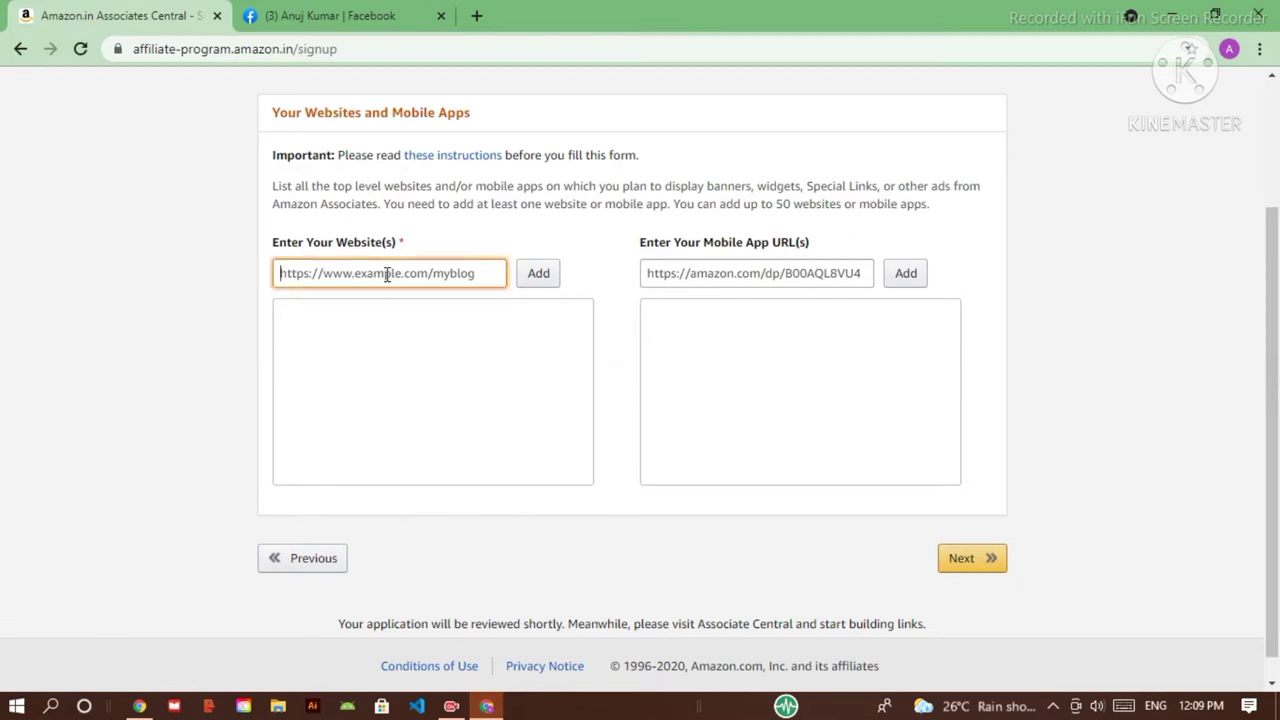
key(ctrl+v)
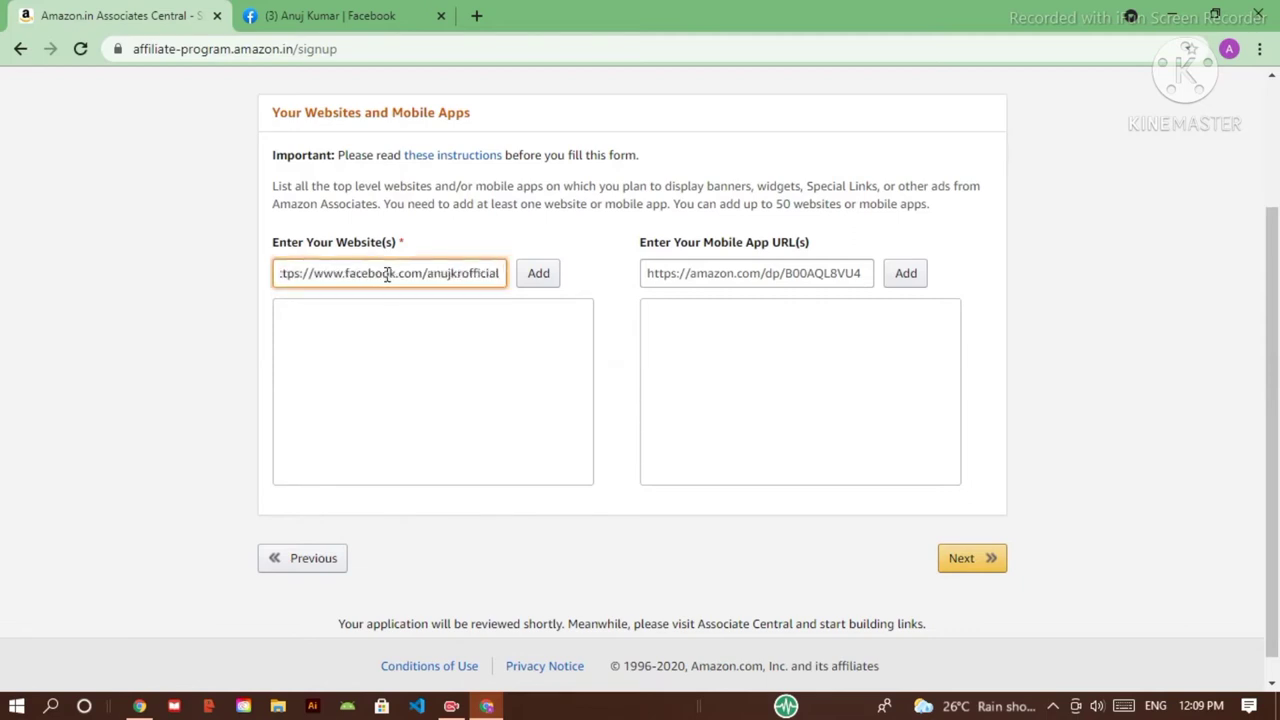
click(540, 275)
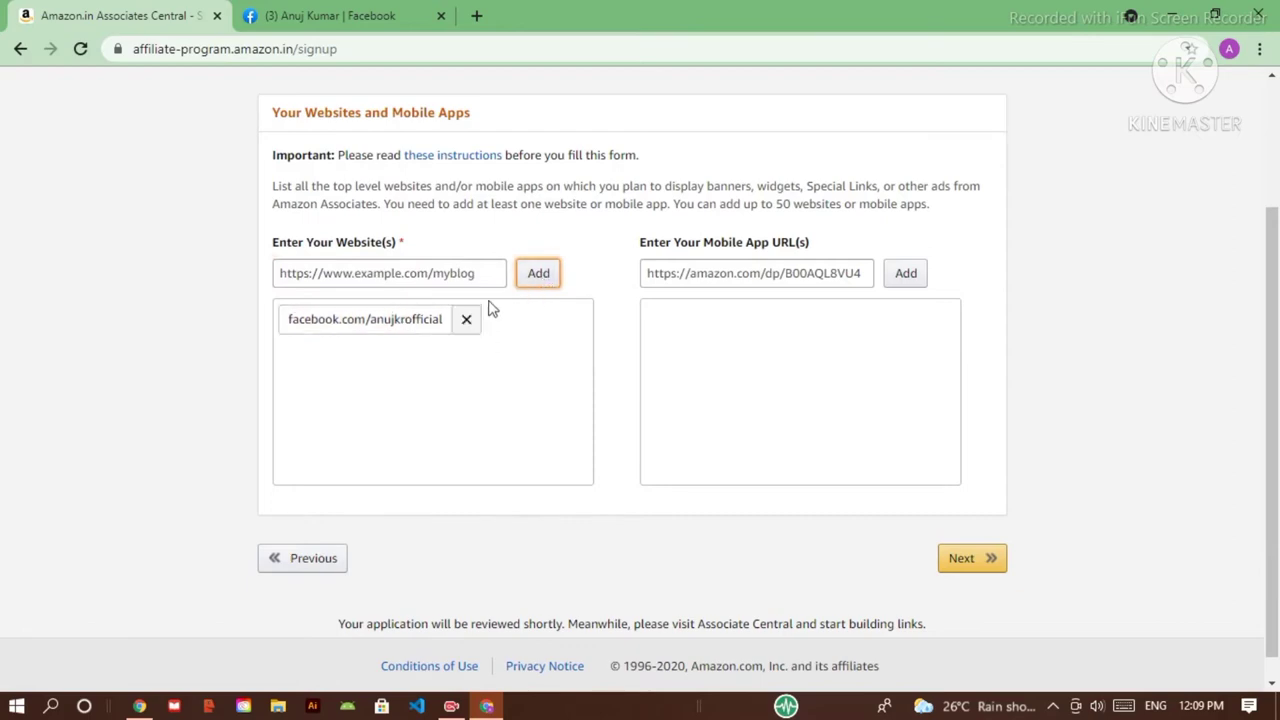
click(466, 273)
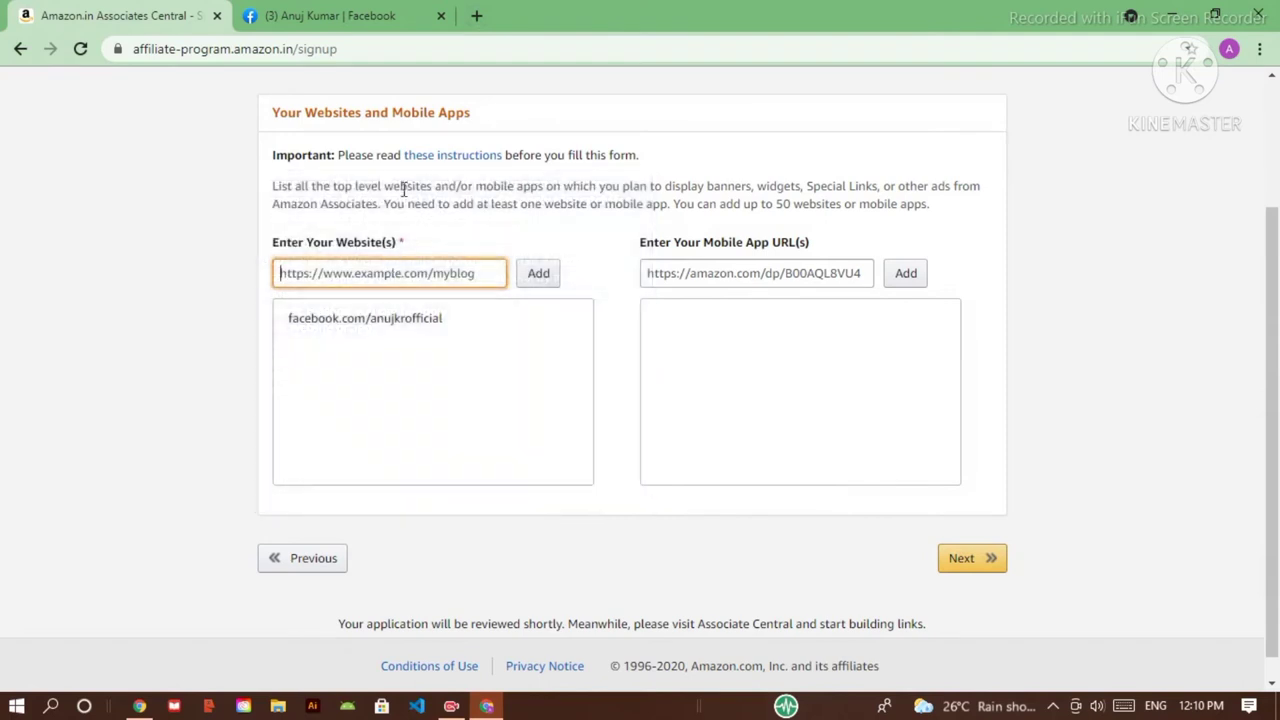
click(476, 16)
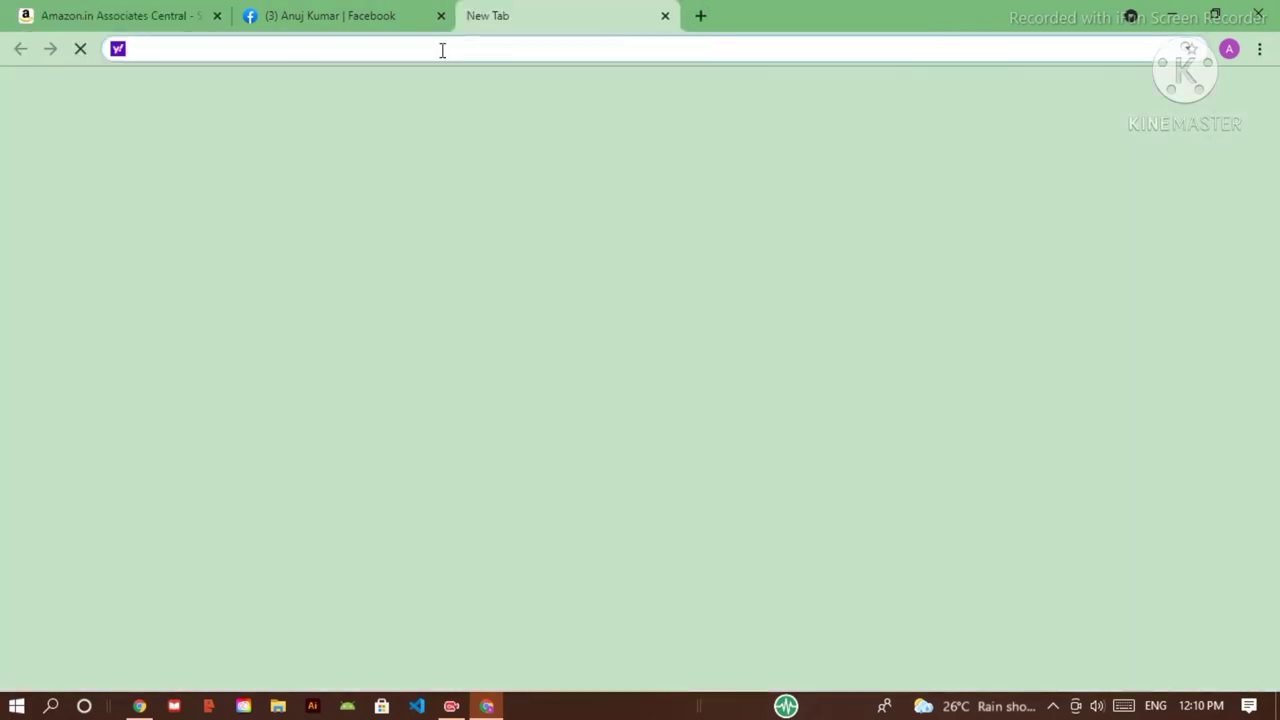
Load the user's Instagram profile from the autocompleted address and copy its full URL
text(in)
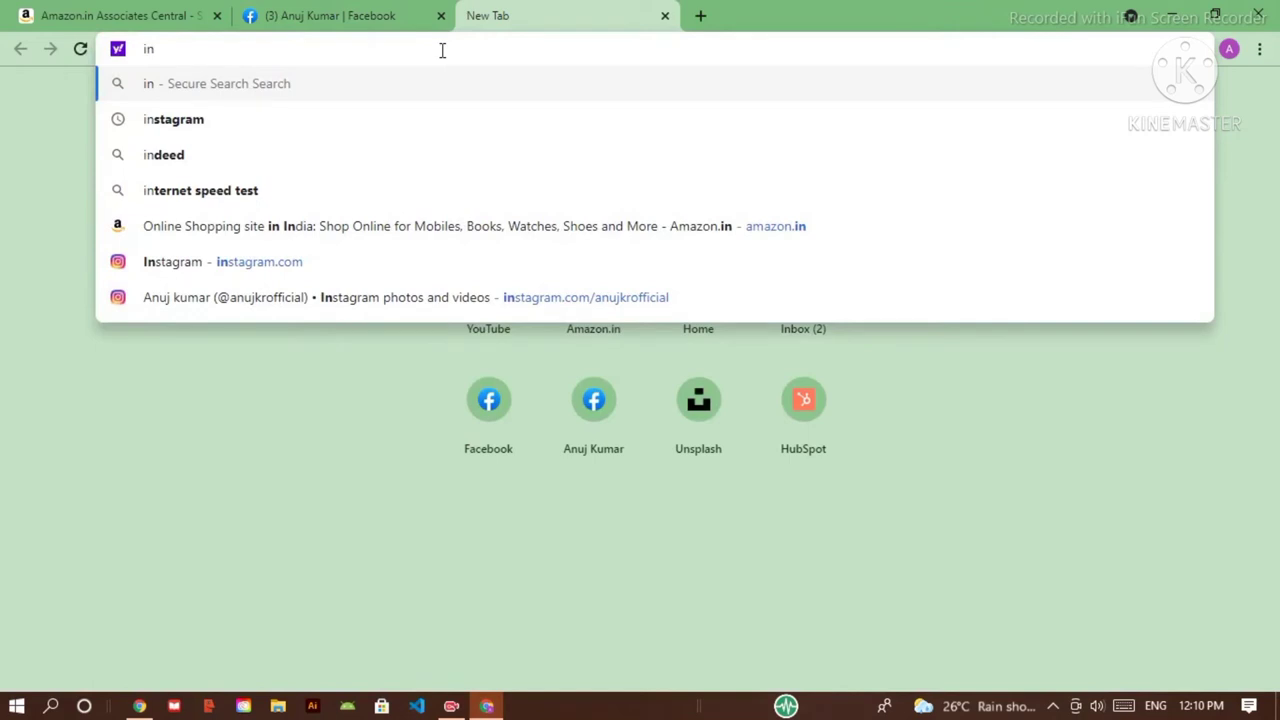
text(st)
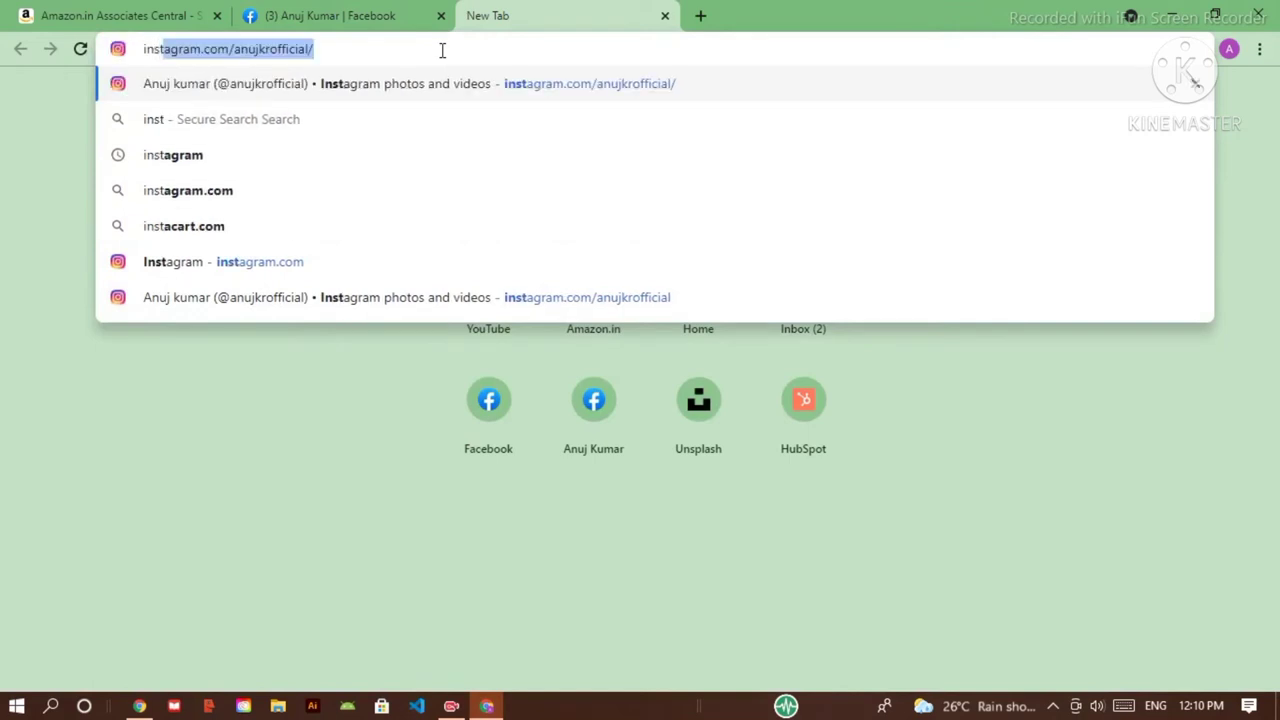
key(Return)
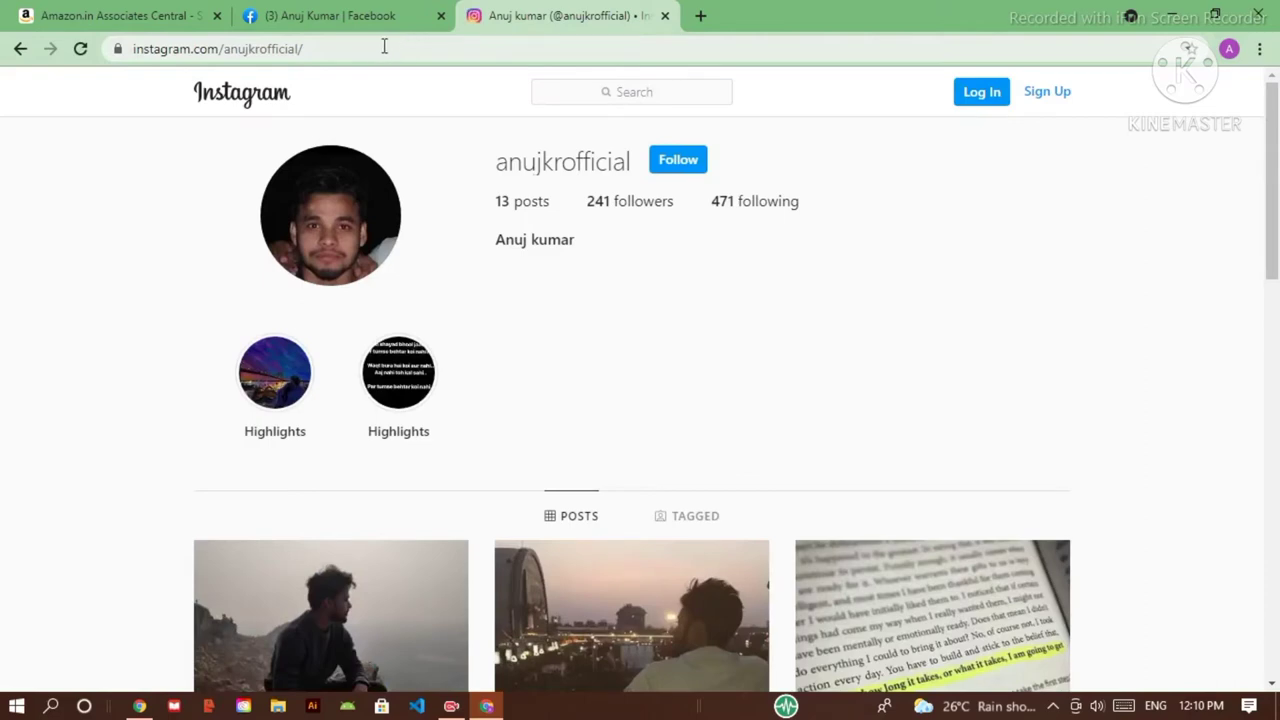
click(354, 51)
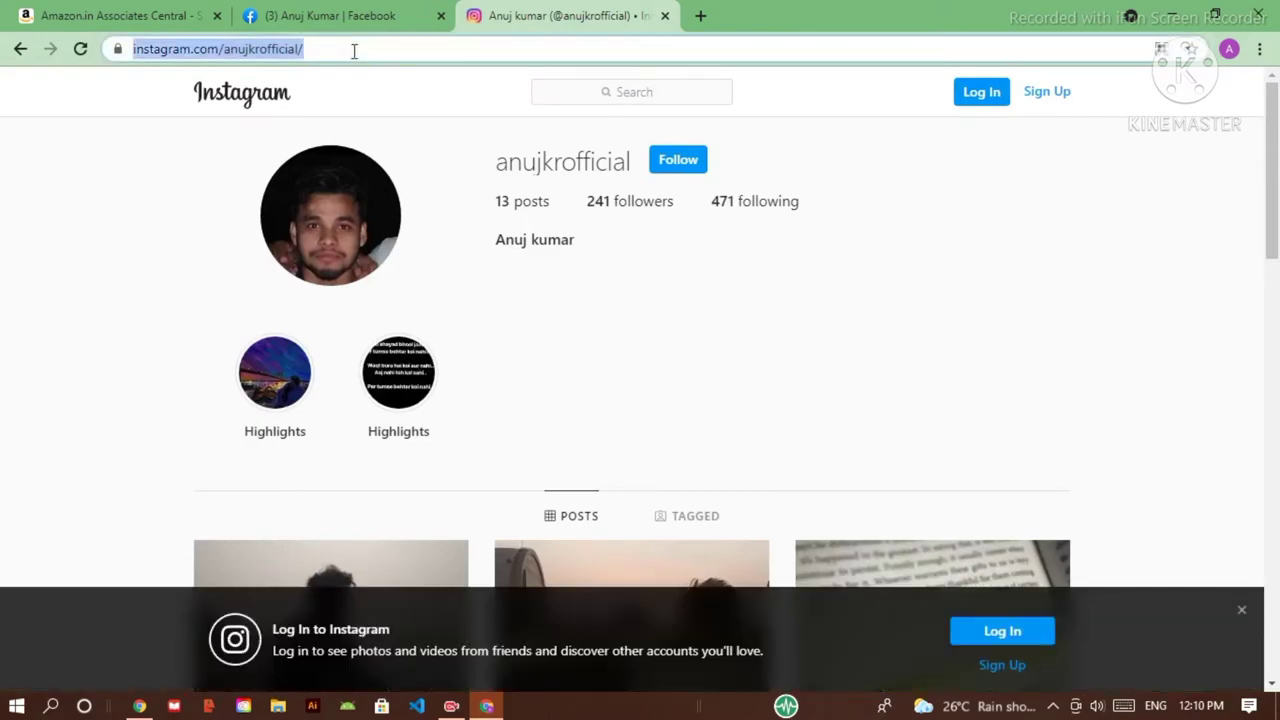
key(ctrl+c)
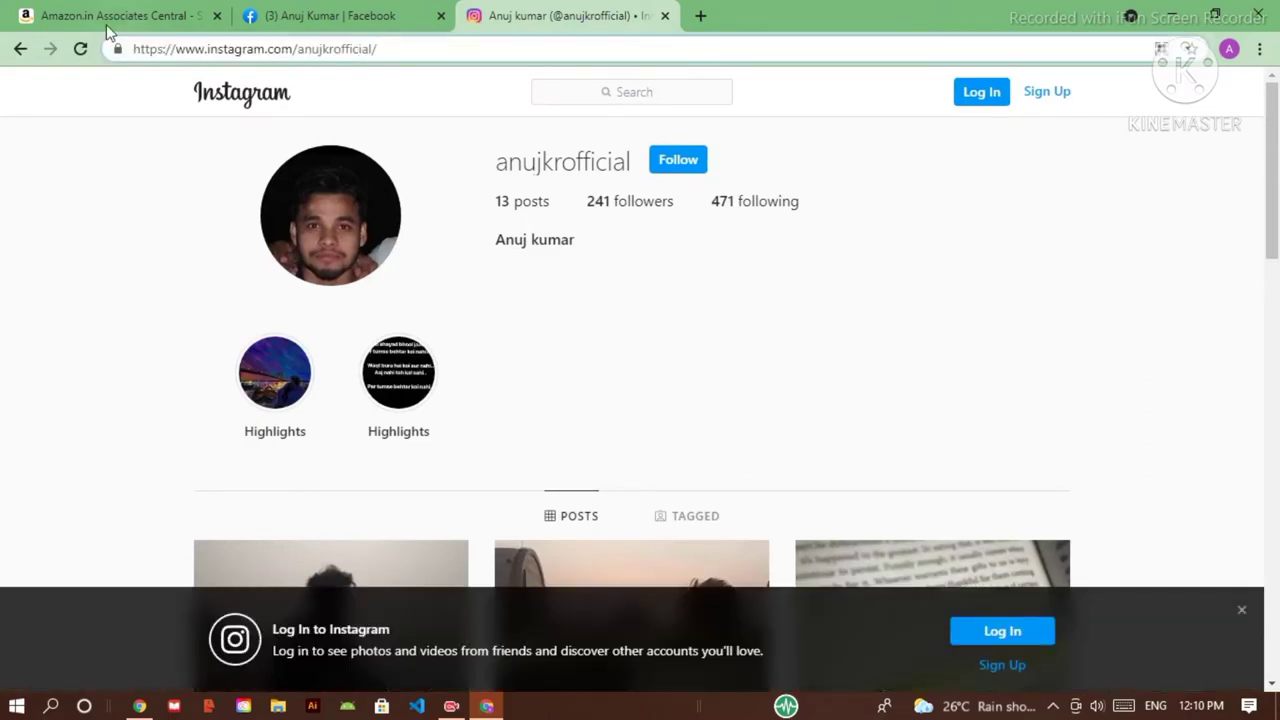
Paste the Instagram profile address into the website field, add it, and close the Instagram tab
click(106, 20)
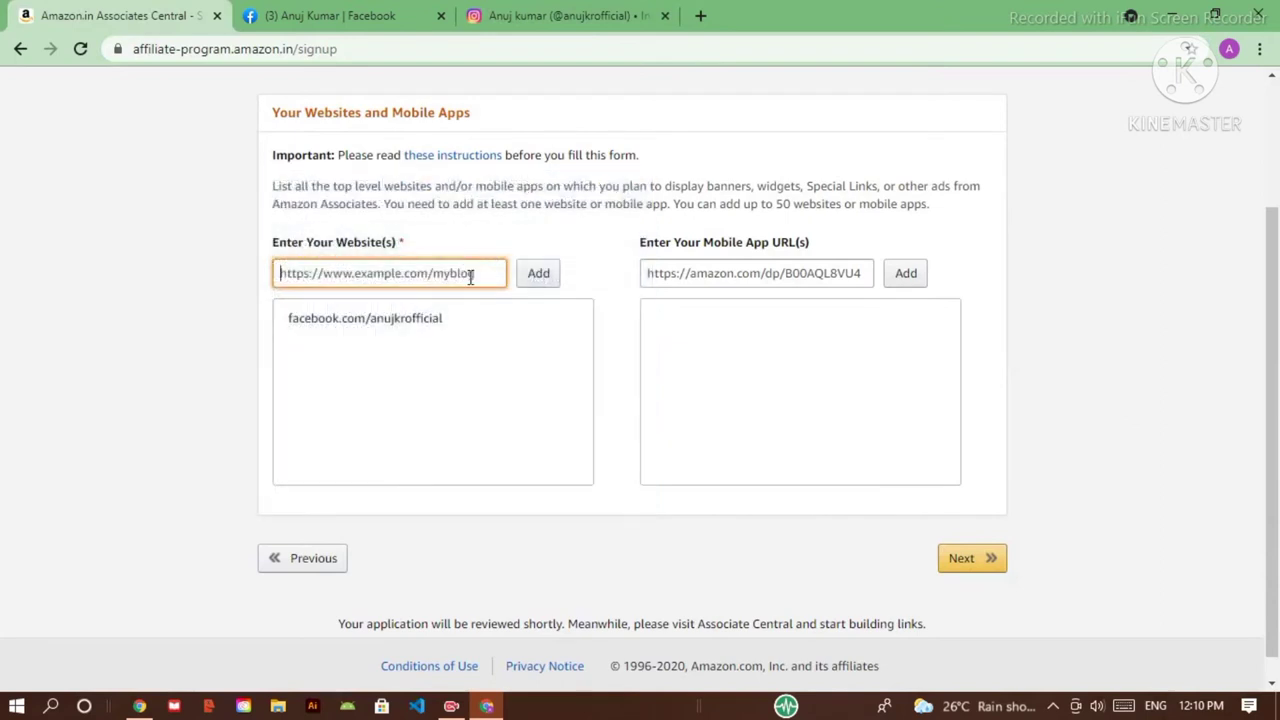
key(ctrl+v)
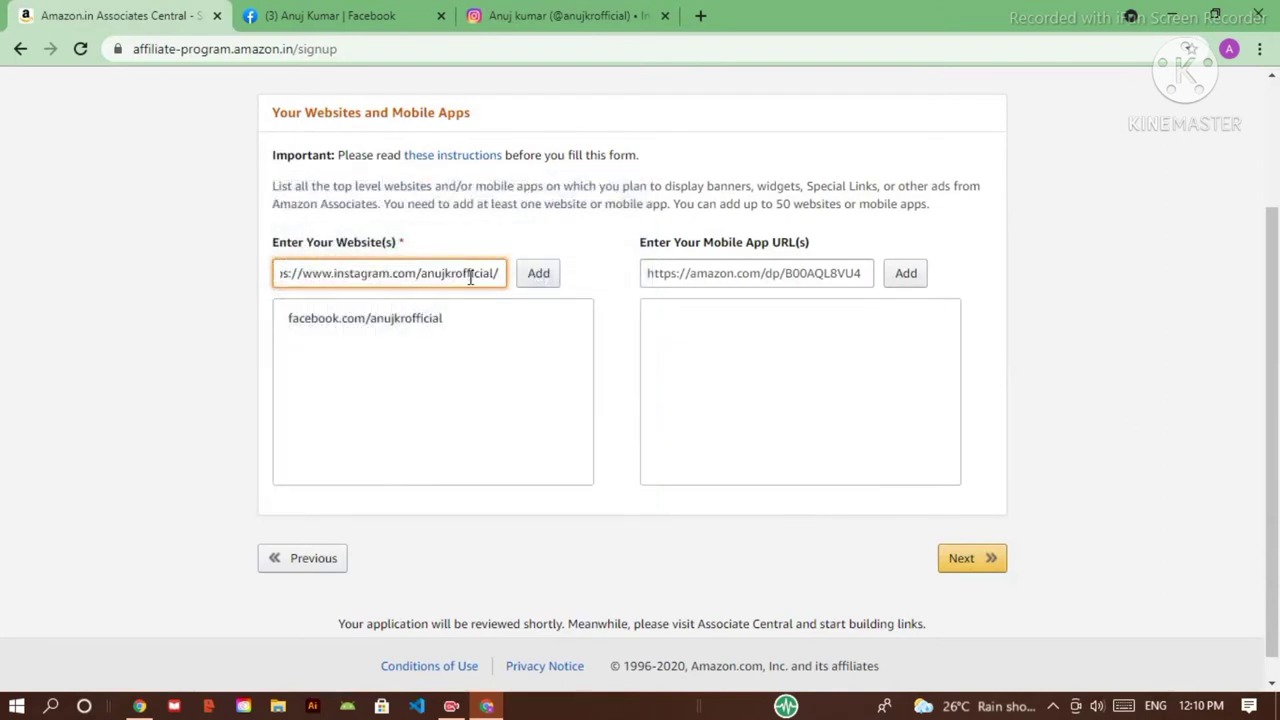
click(541, 287)
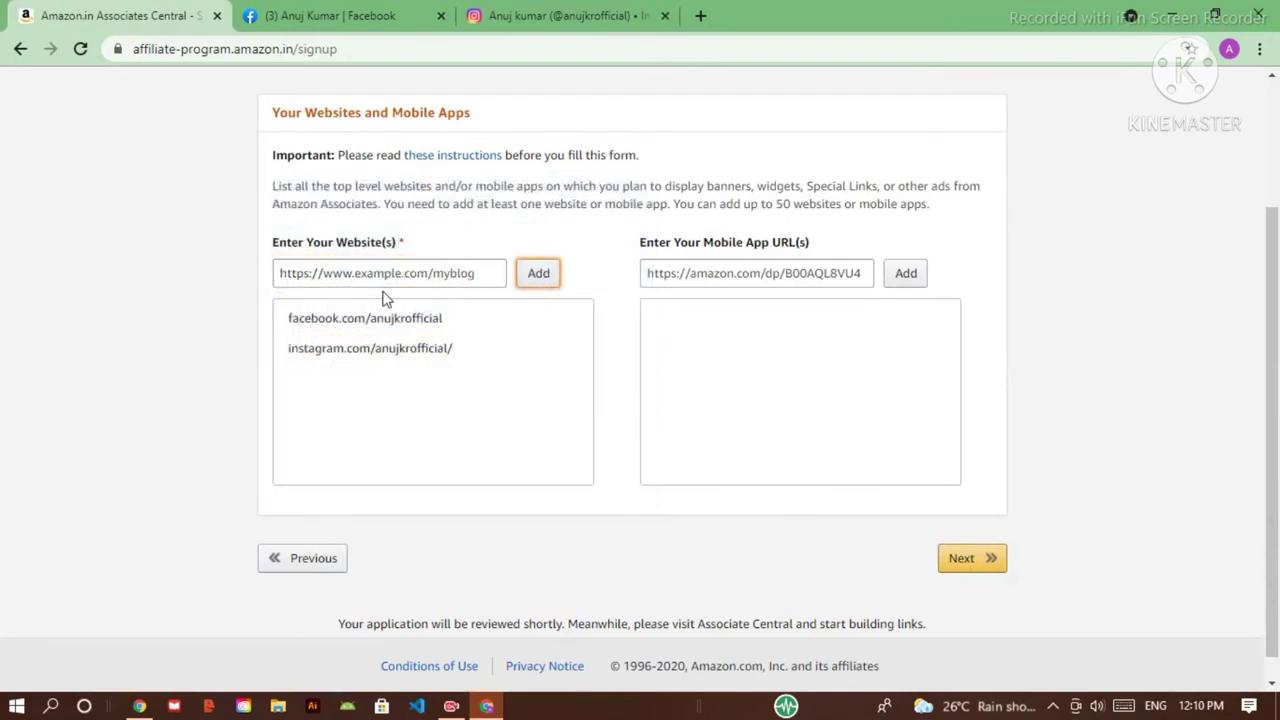
click(665, 15)
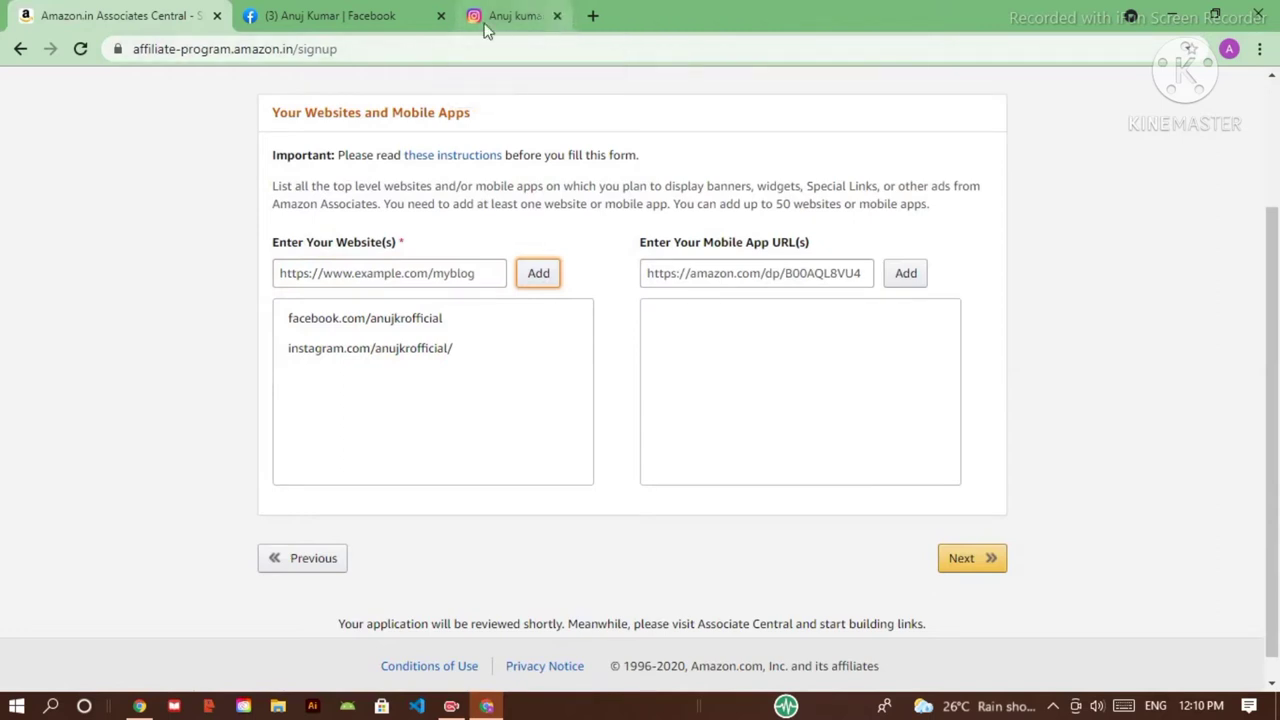
Close the Facebook tab, load medium.com in a new tab, then close that Medium tab
click(441, 16)
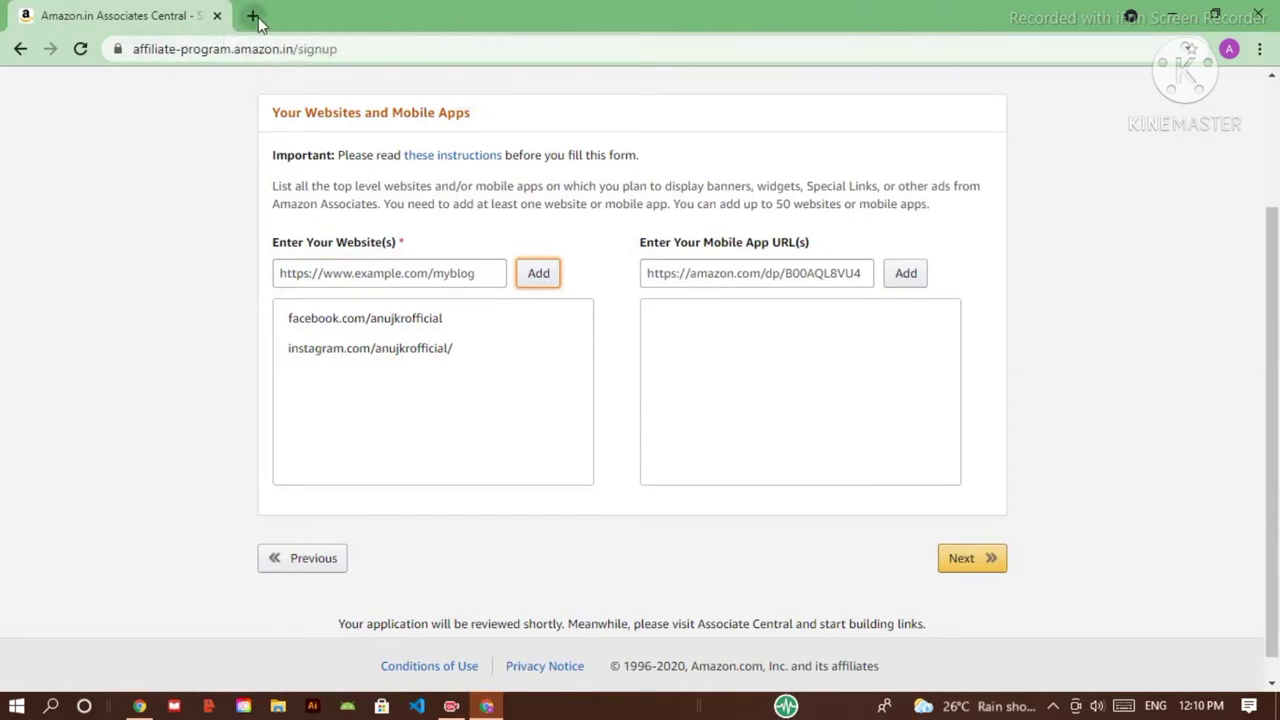
click(256, 17)
text(m)
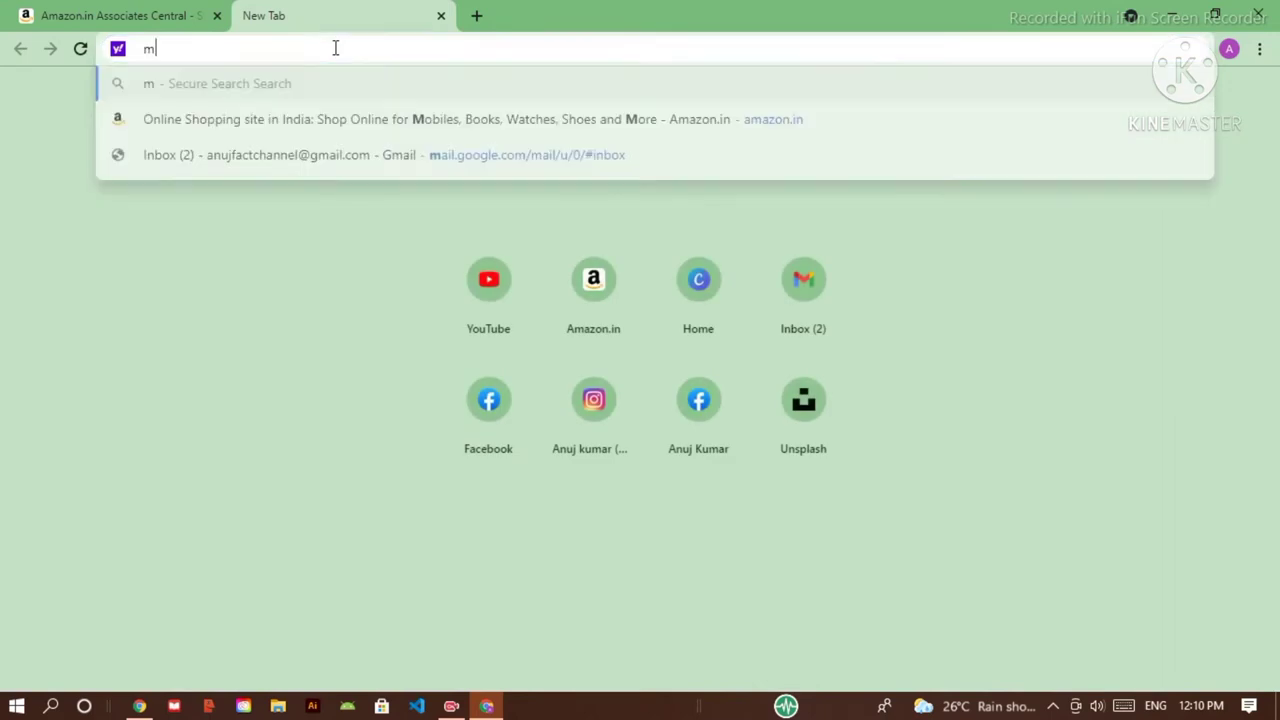
text(es)
key(BackSpace)
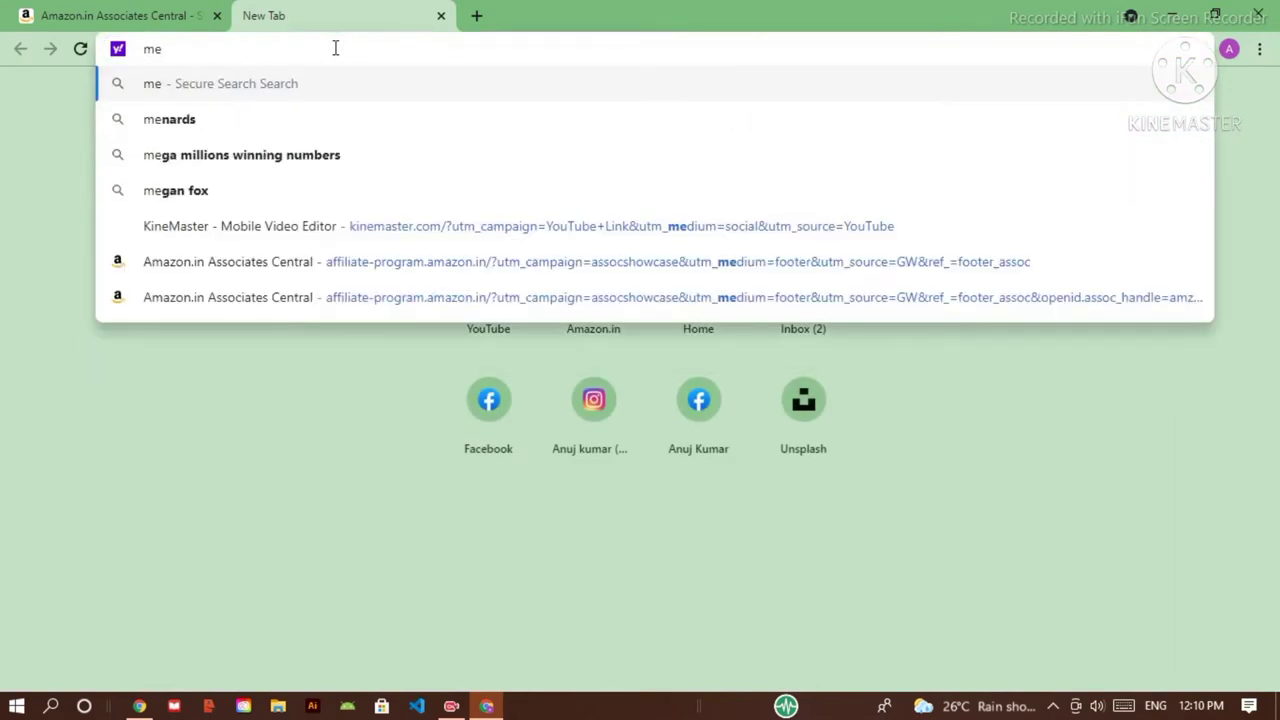
text(dium)
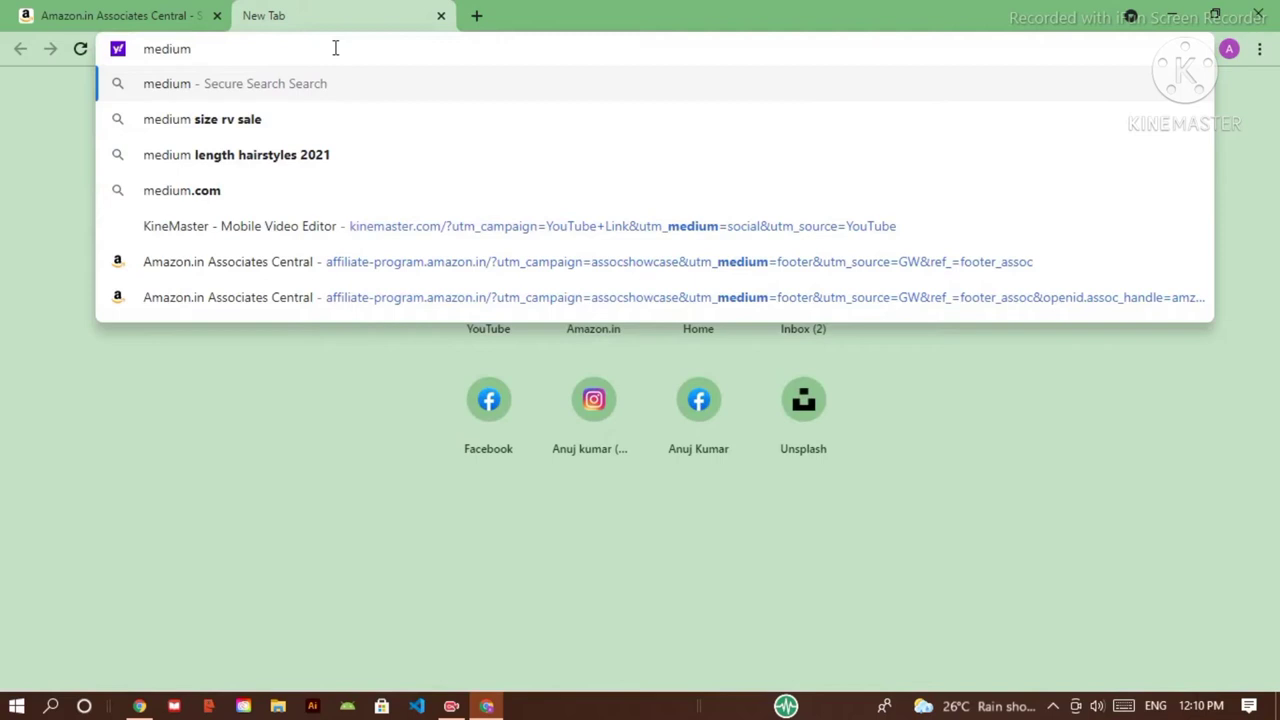
text(.co)
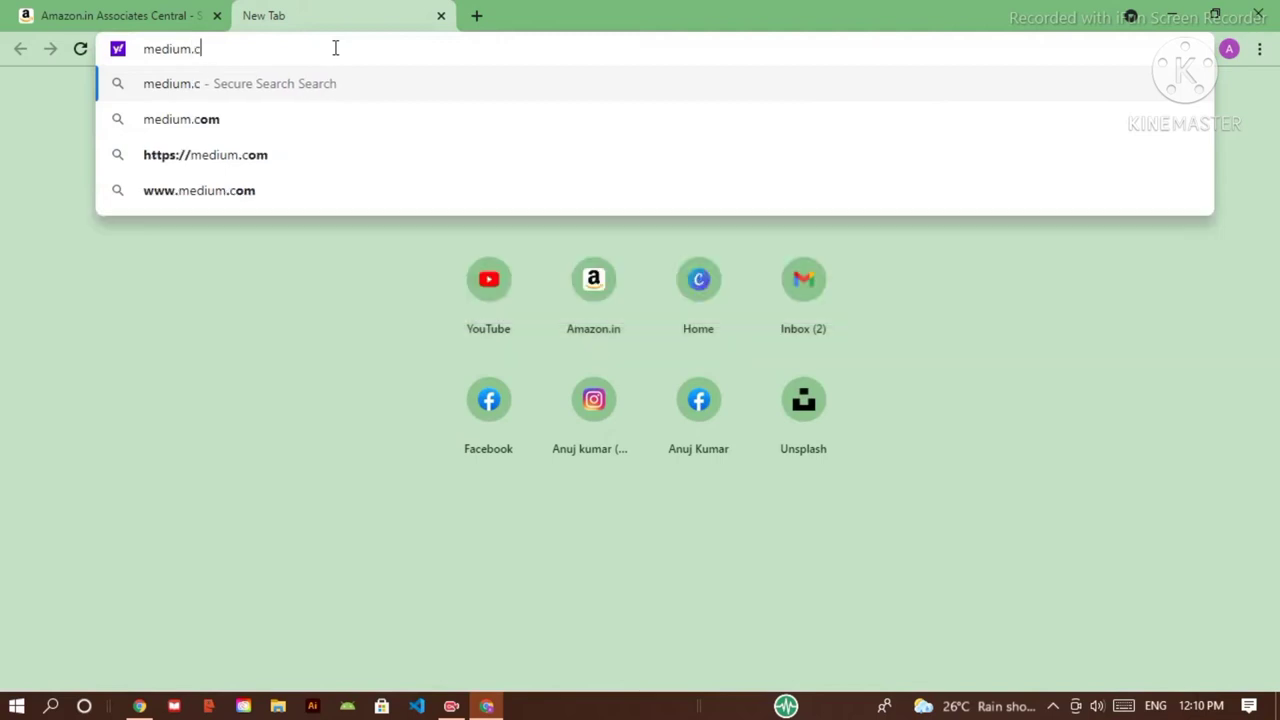
text(m)
key(Return)
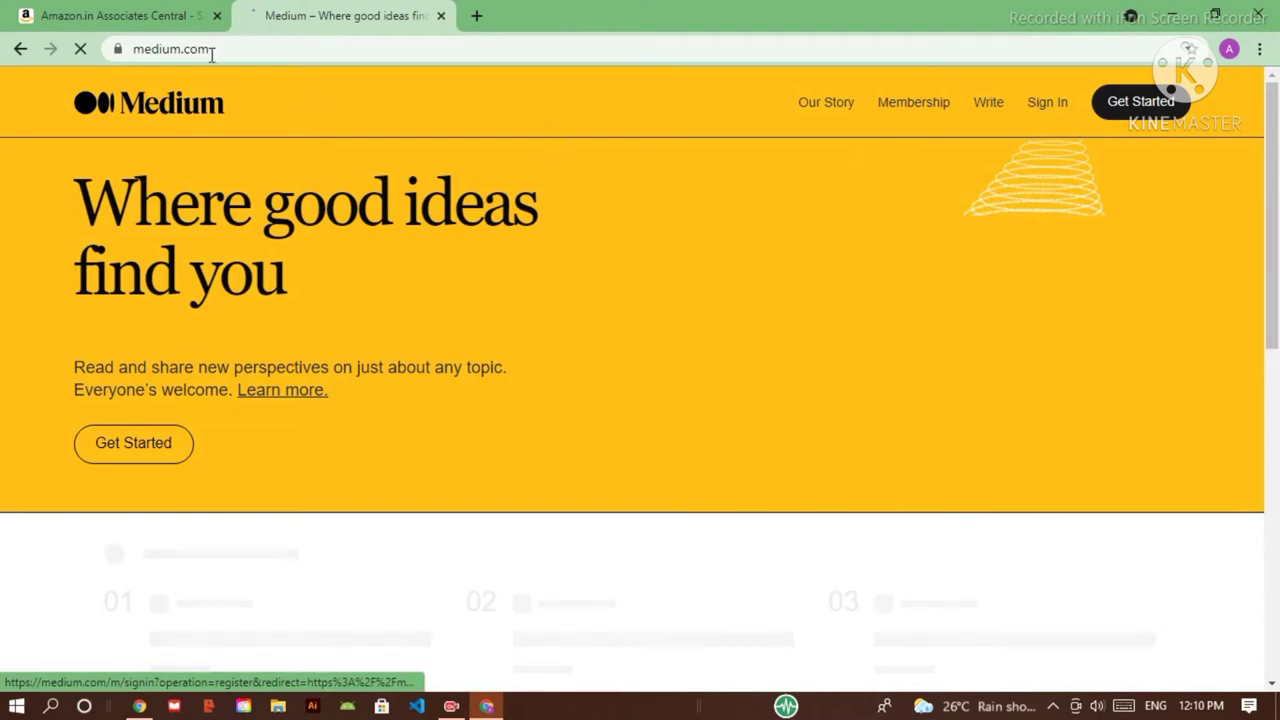
click(30, 18)
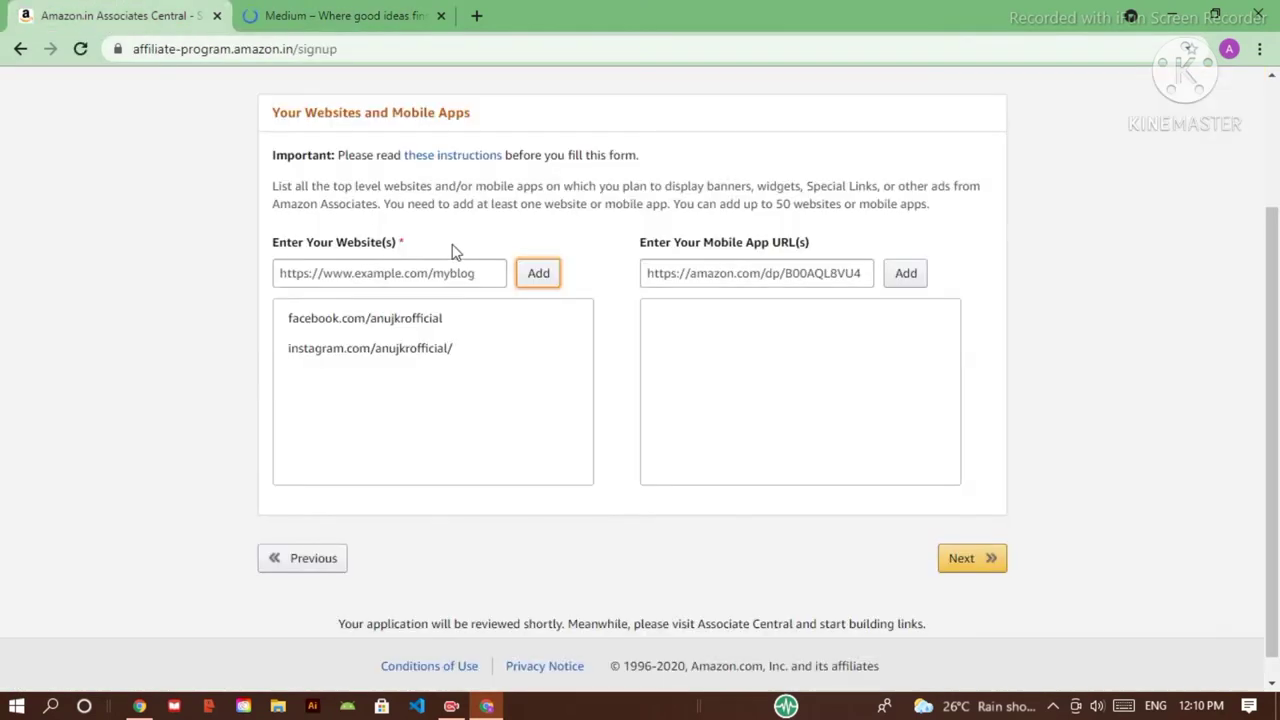
click(440, 16)
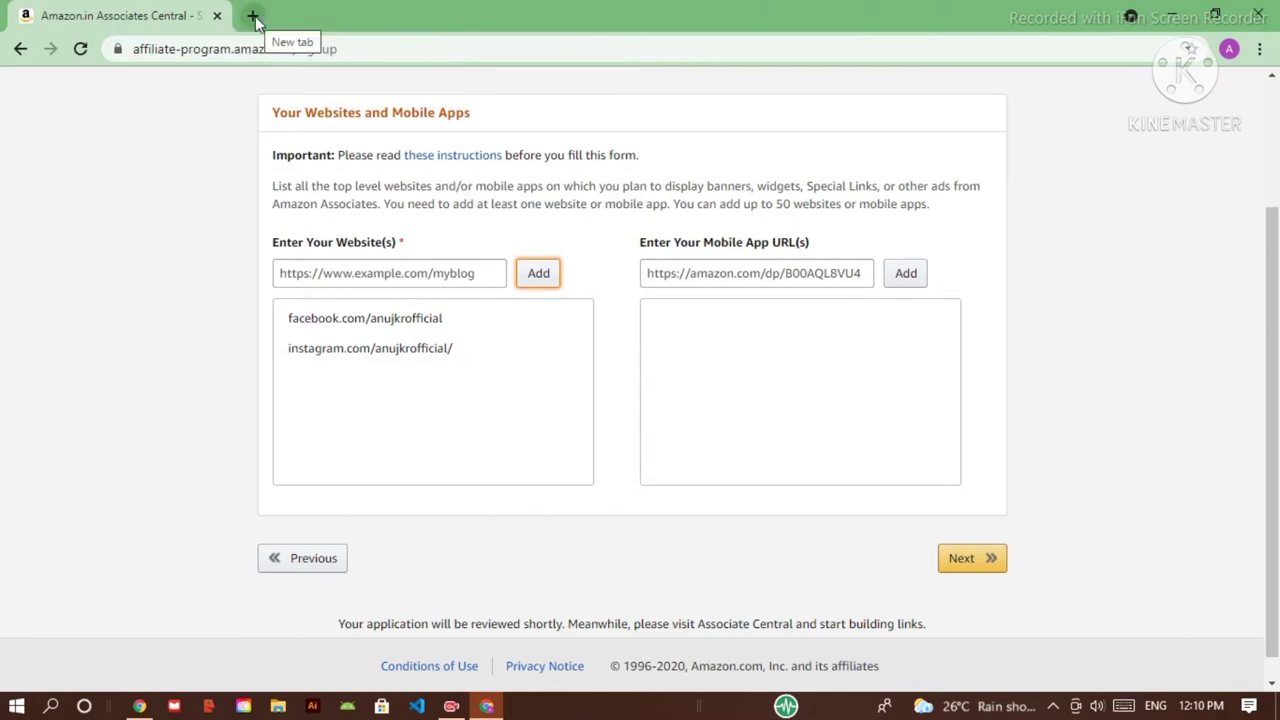
Search the web for 'quora' in a new tab and open the Quora site from the results
click(254, 17)
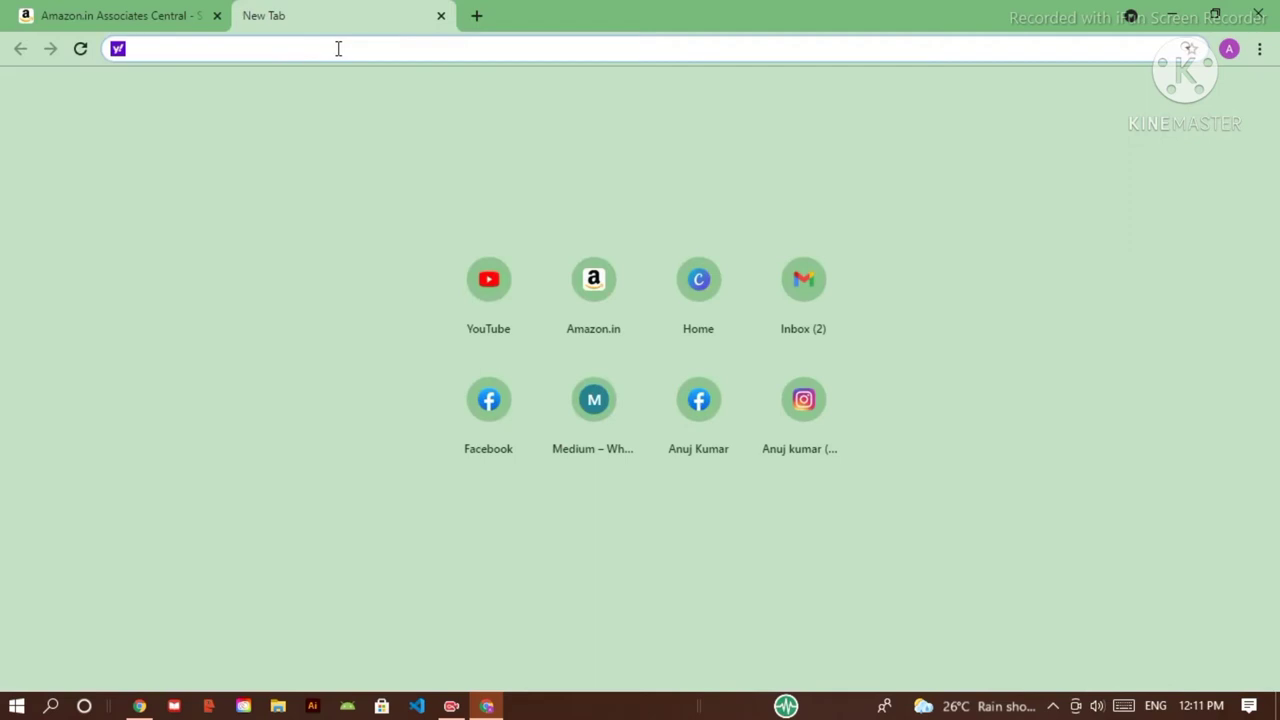
text(quora)
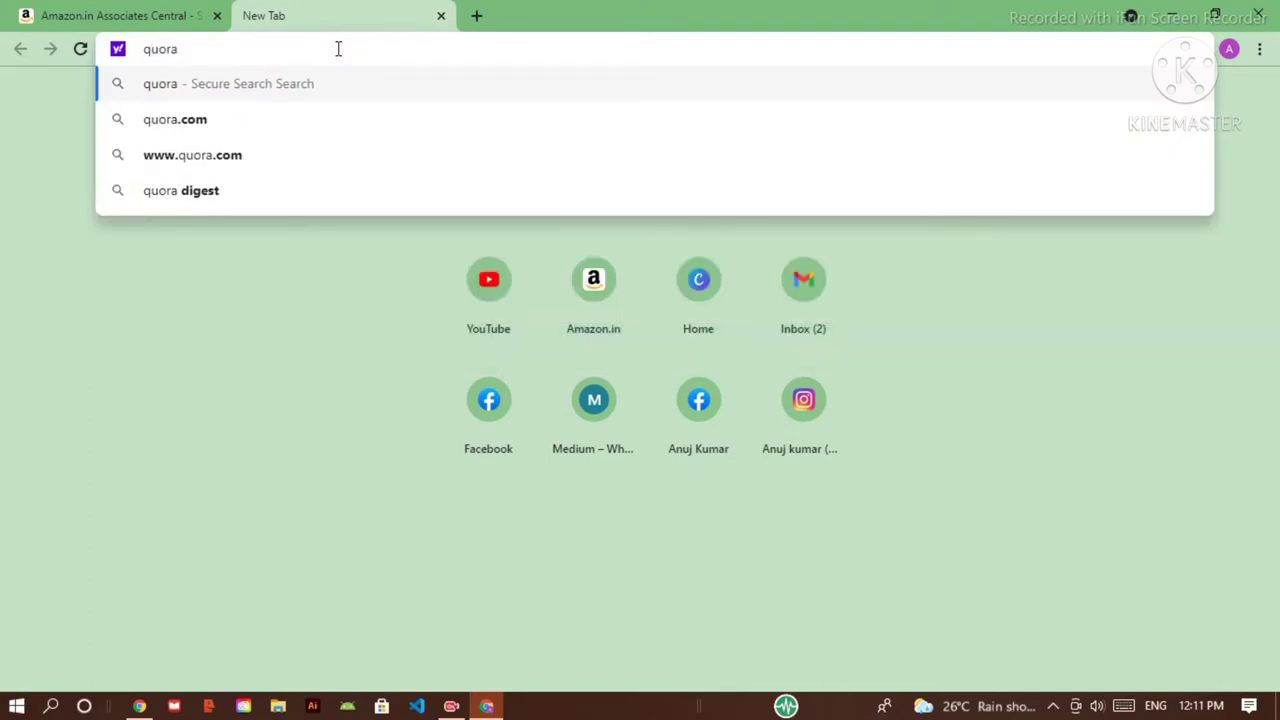
key(Return)
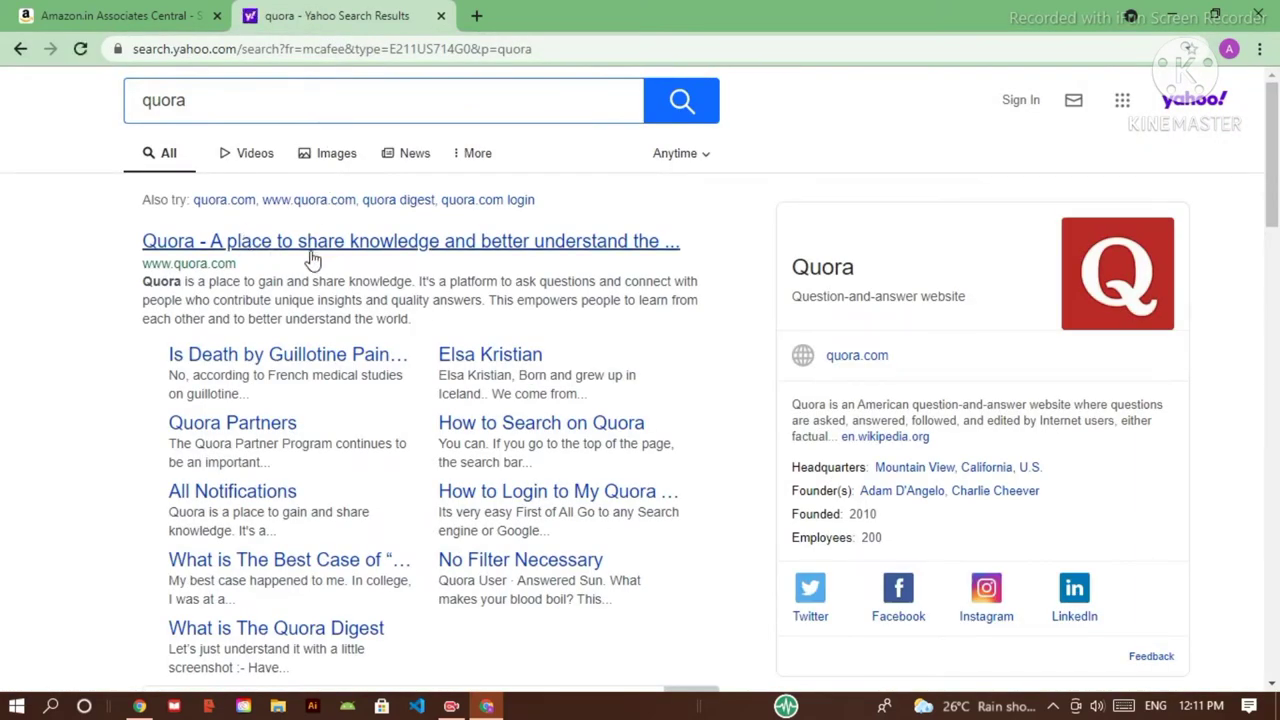
click(312, 258)
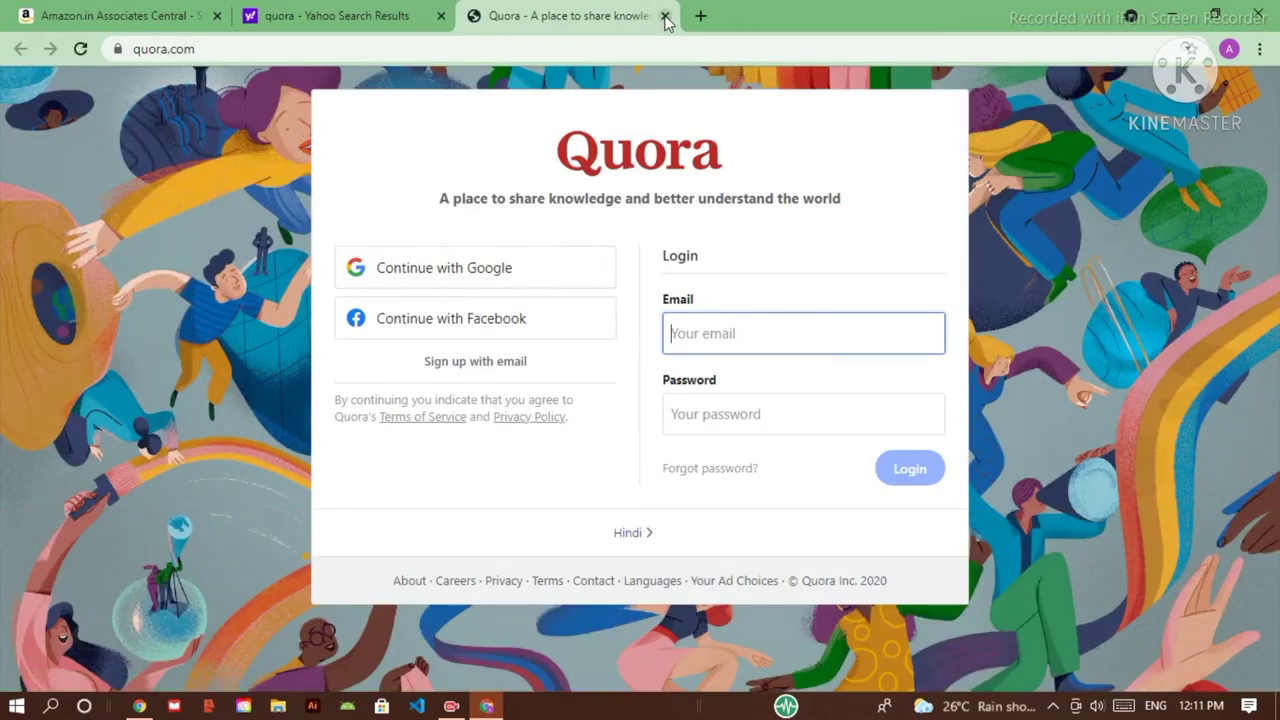
click(665, 15)
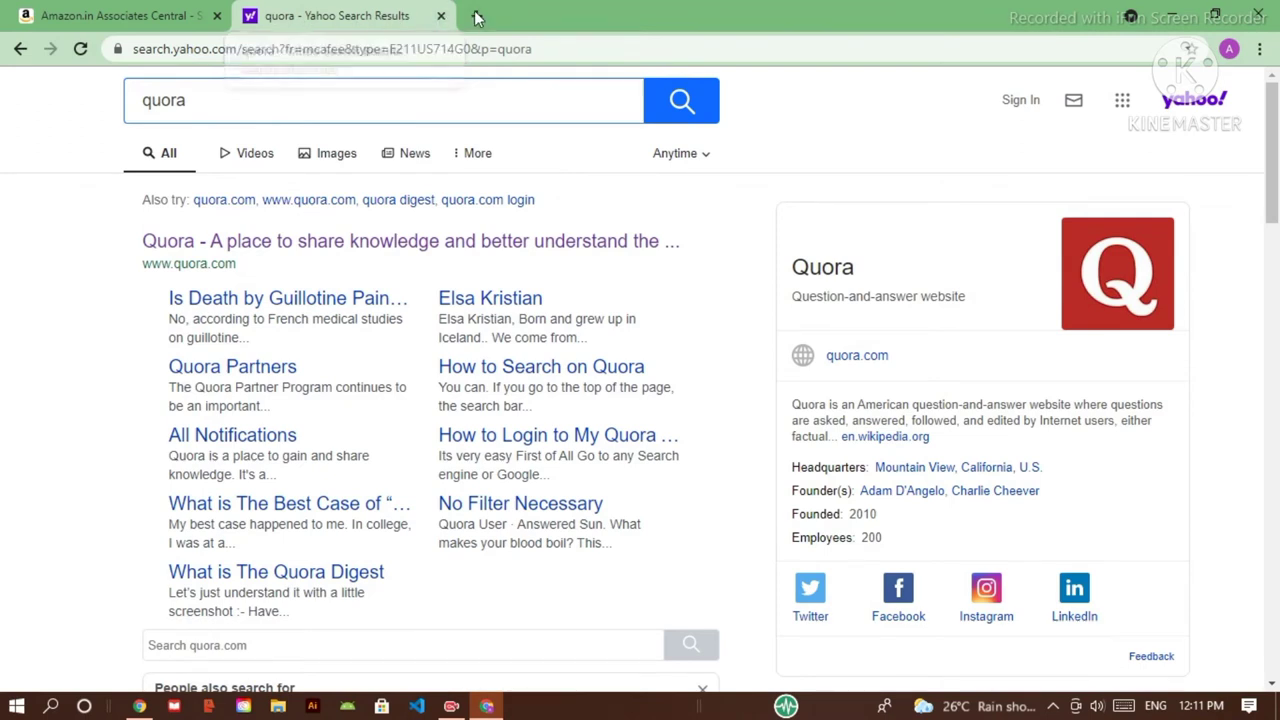
Load medium.com in a new tab and sign in to Medium
click(476, 15)
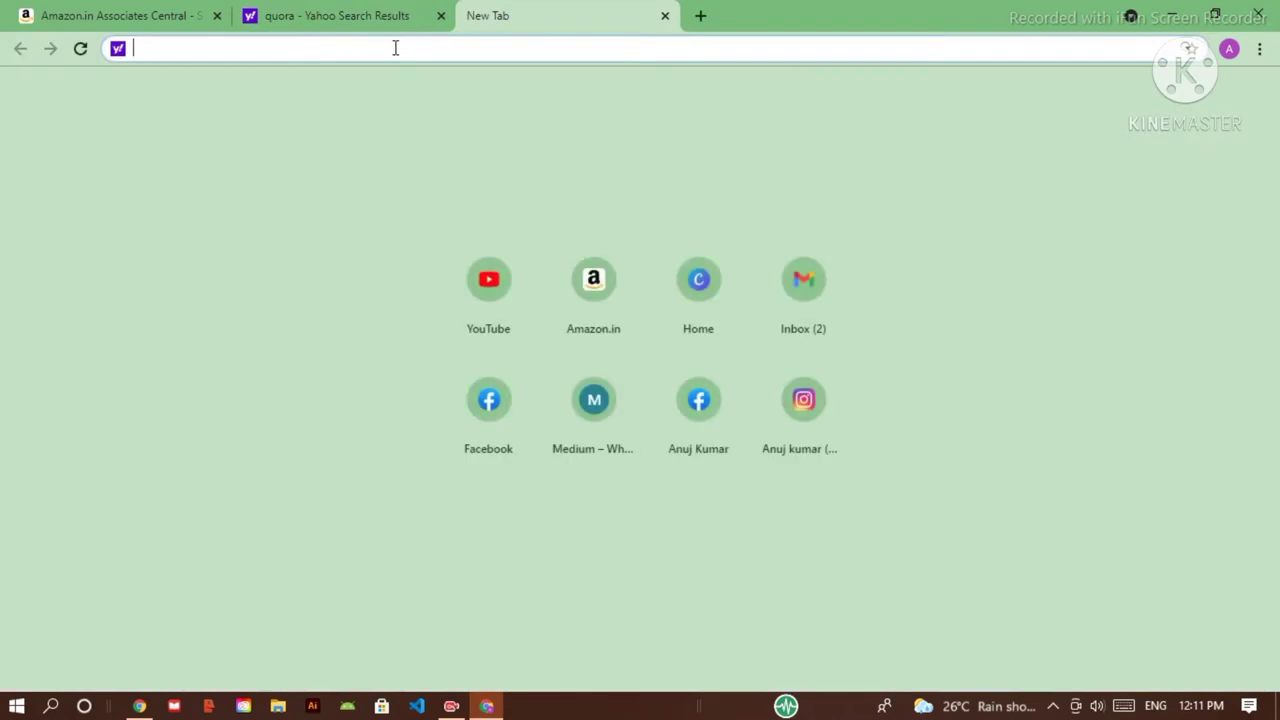
text(mes)
key(BackSpace)
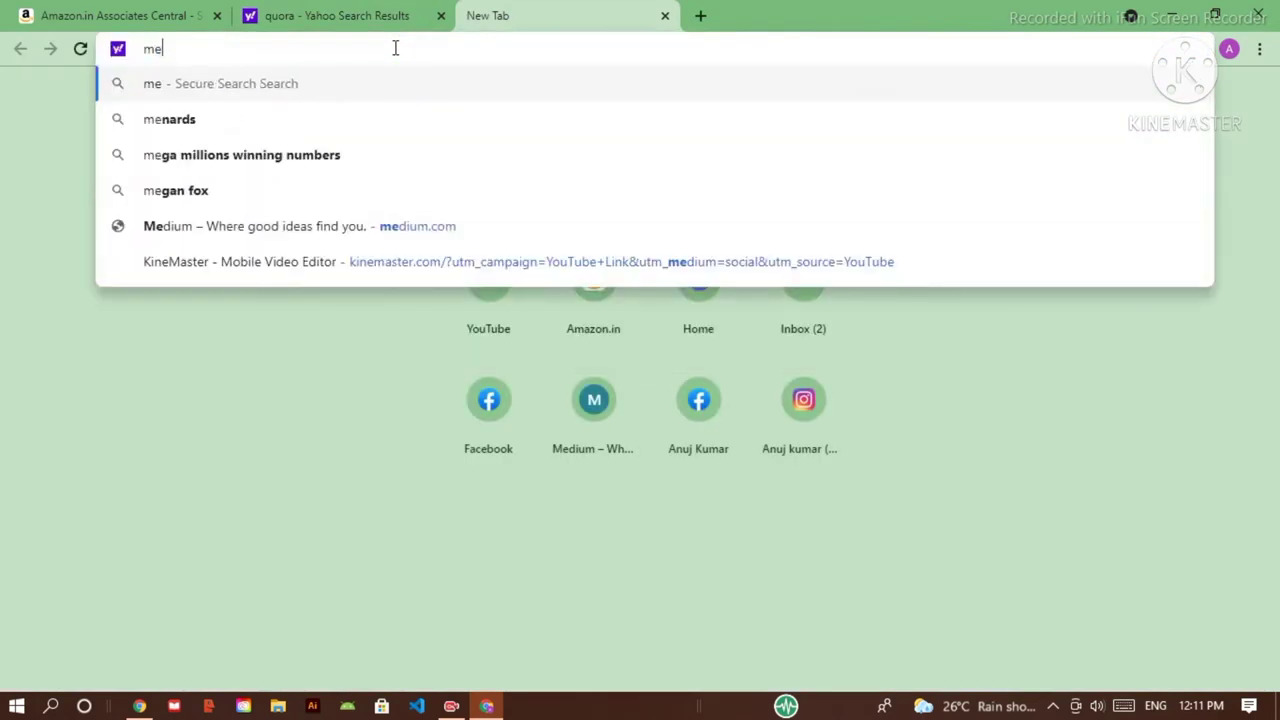
text(dium)
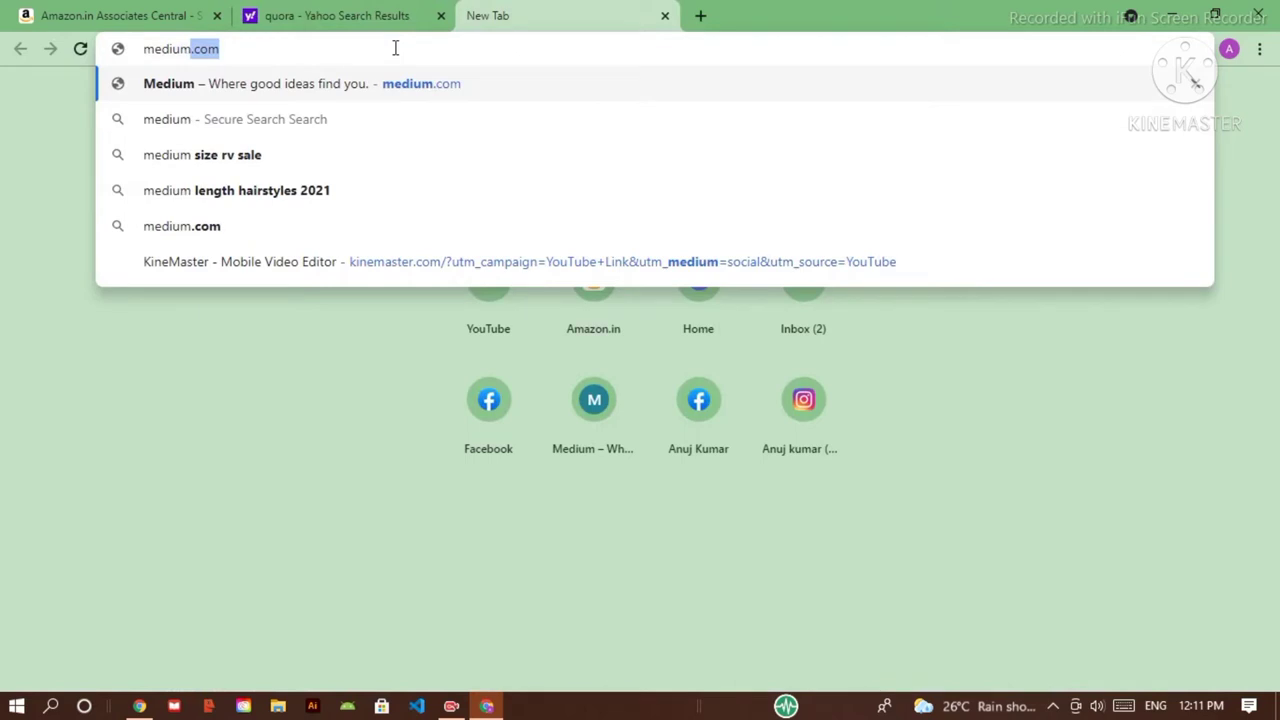
text(.com)
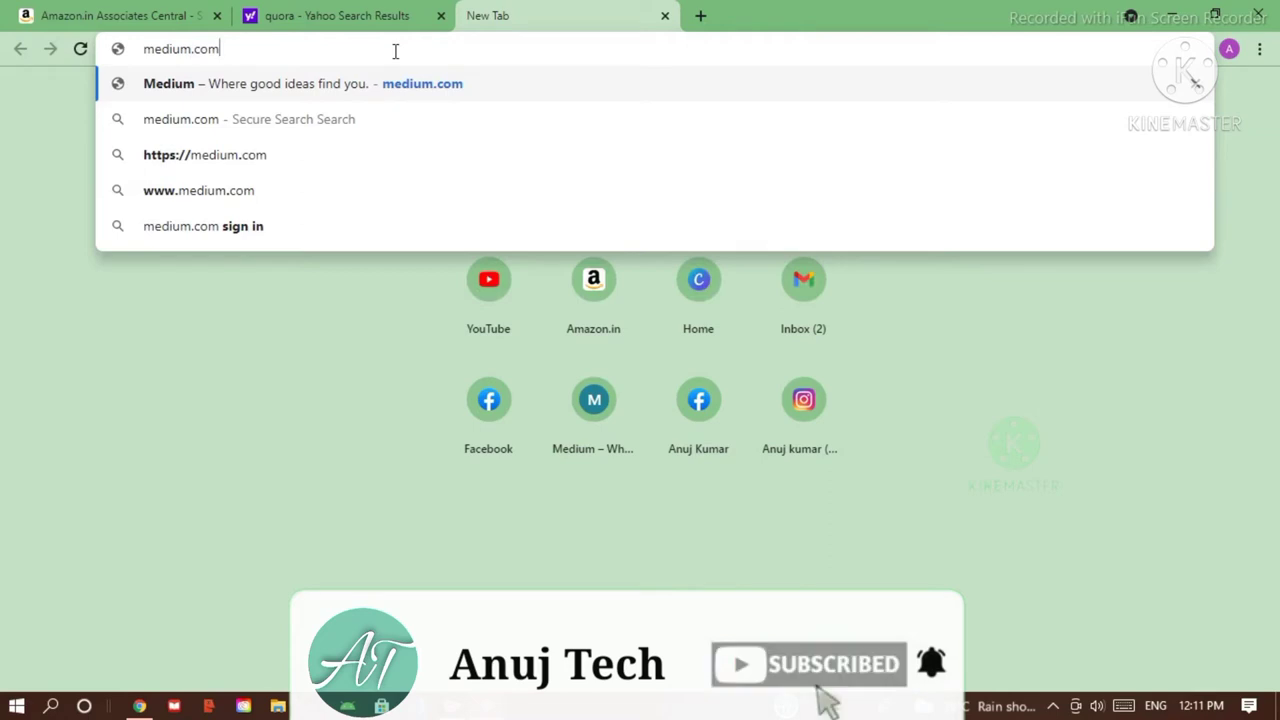
key(Return)
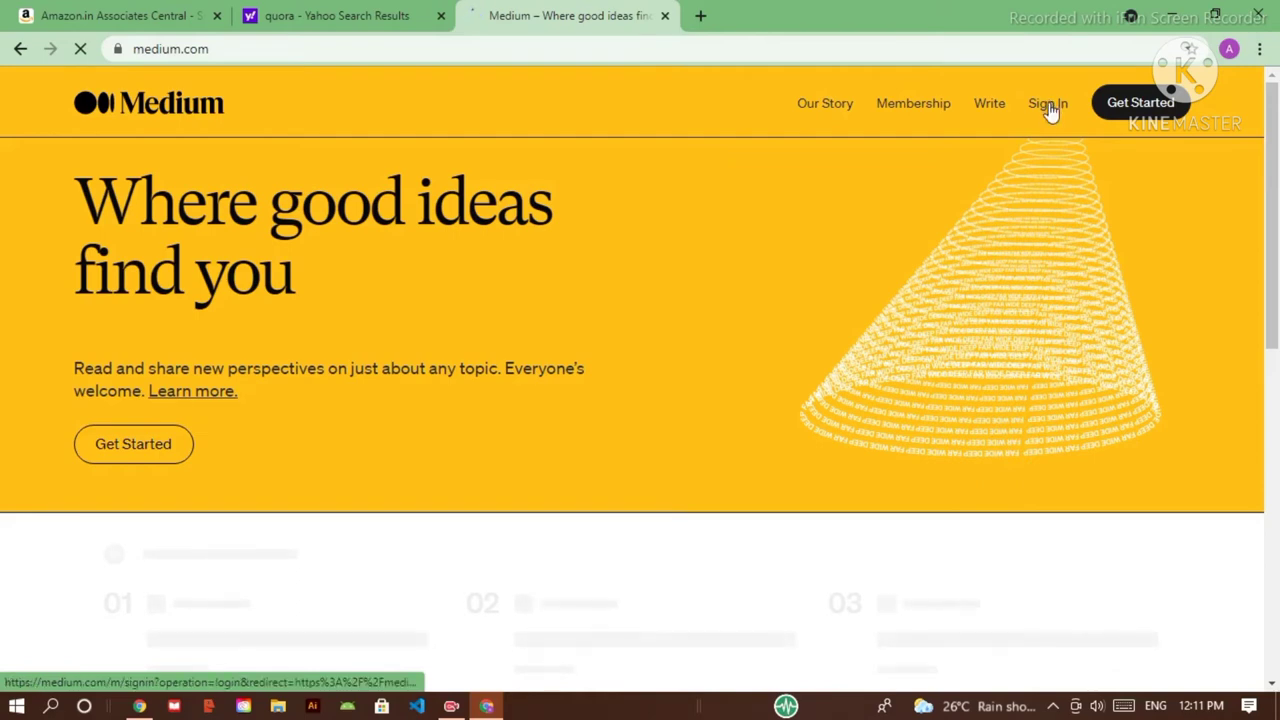
click(1048, 106)
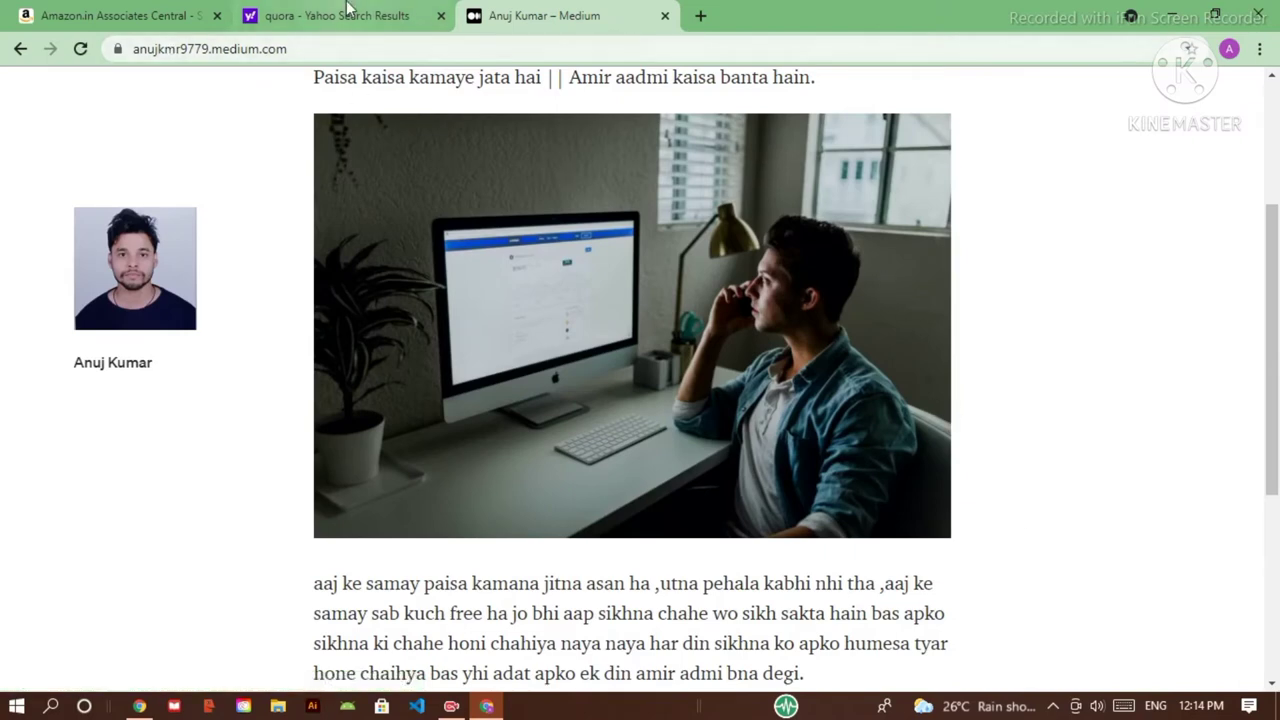
Close the Quora search tab, select the Medium blog's URL, and return to the Associates form
click(439, 16)
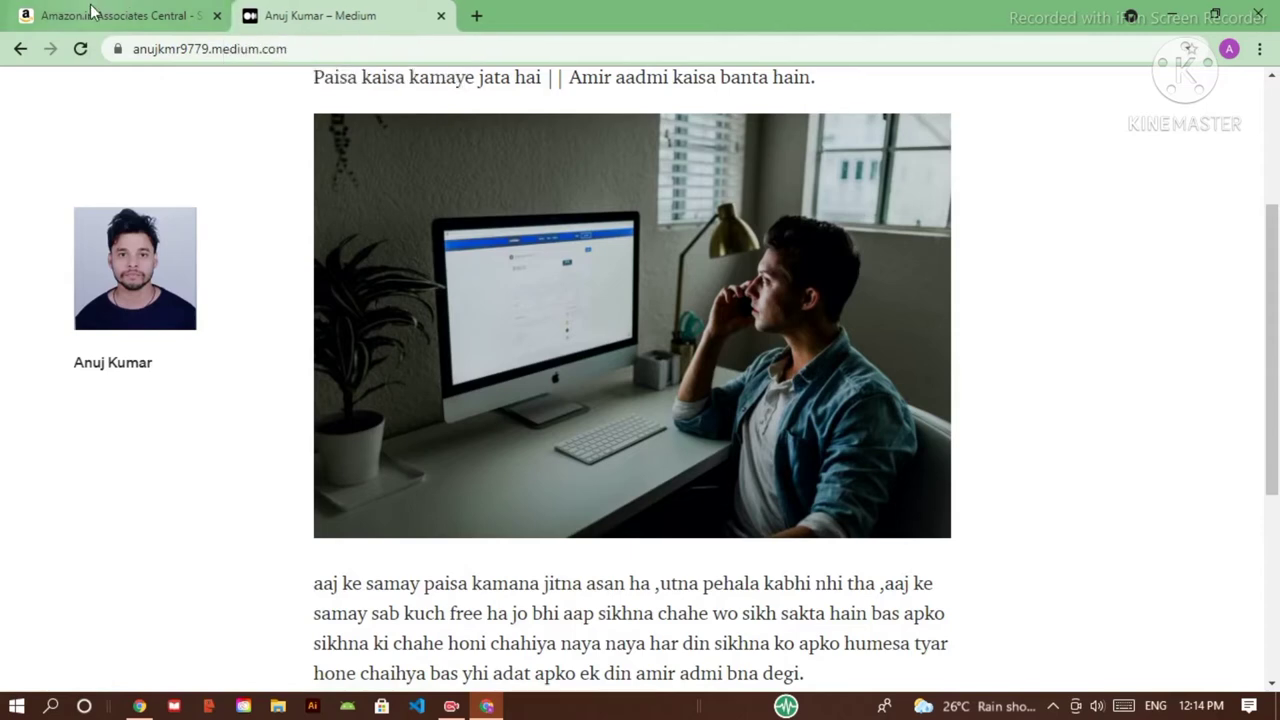
click(295, 50)
key(ctrl+c)
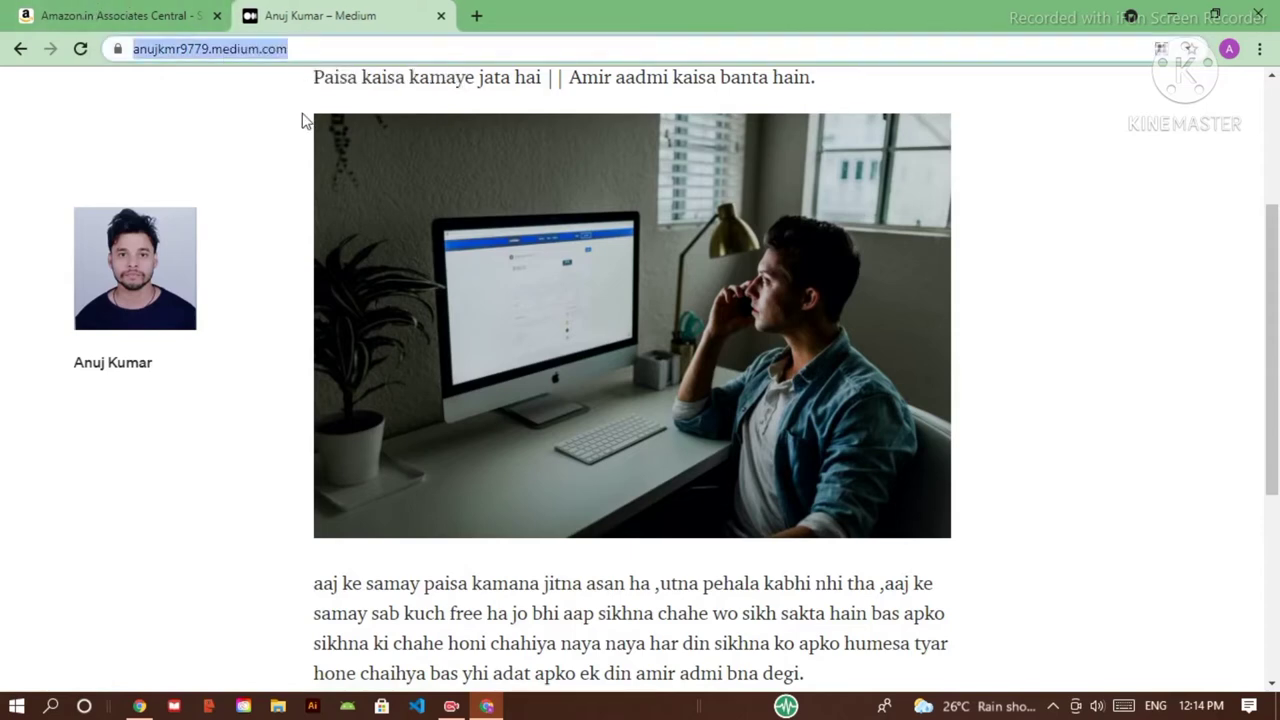
click(138, 14)
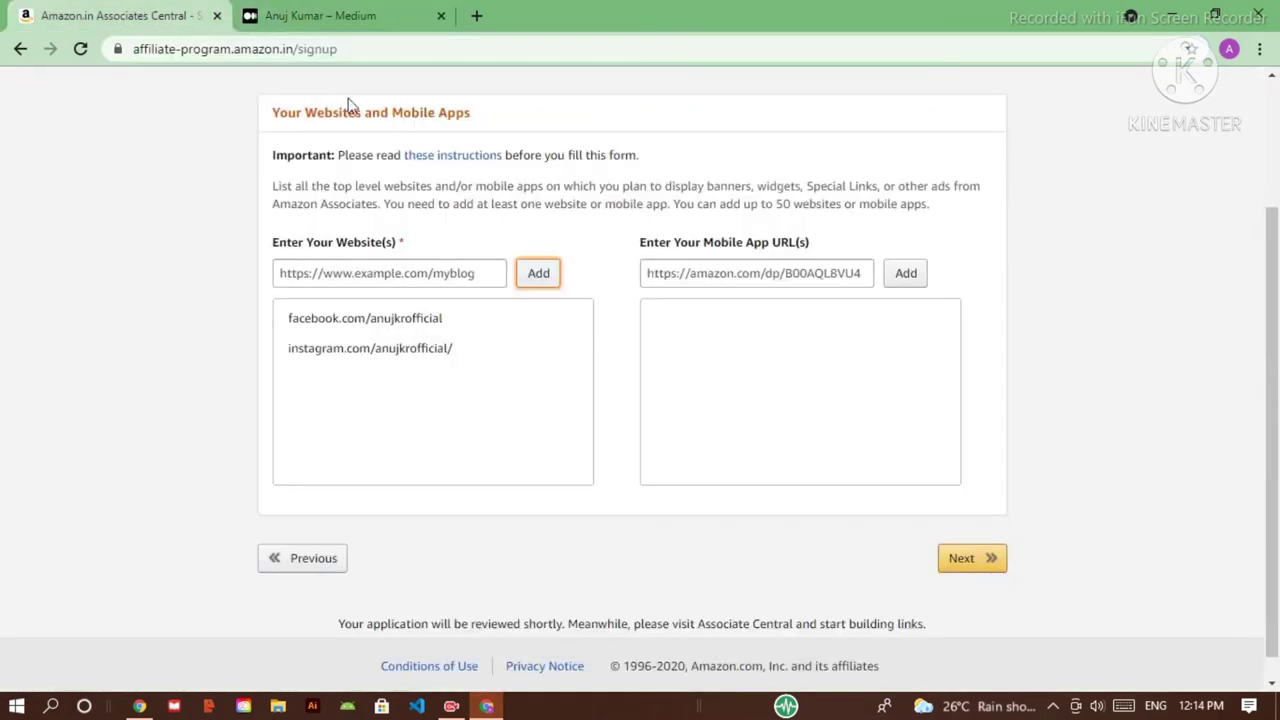
Paste the Medium blog URL into the Website field, add it next to Facebook and Instagram, and continue
click(418, 272)
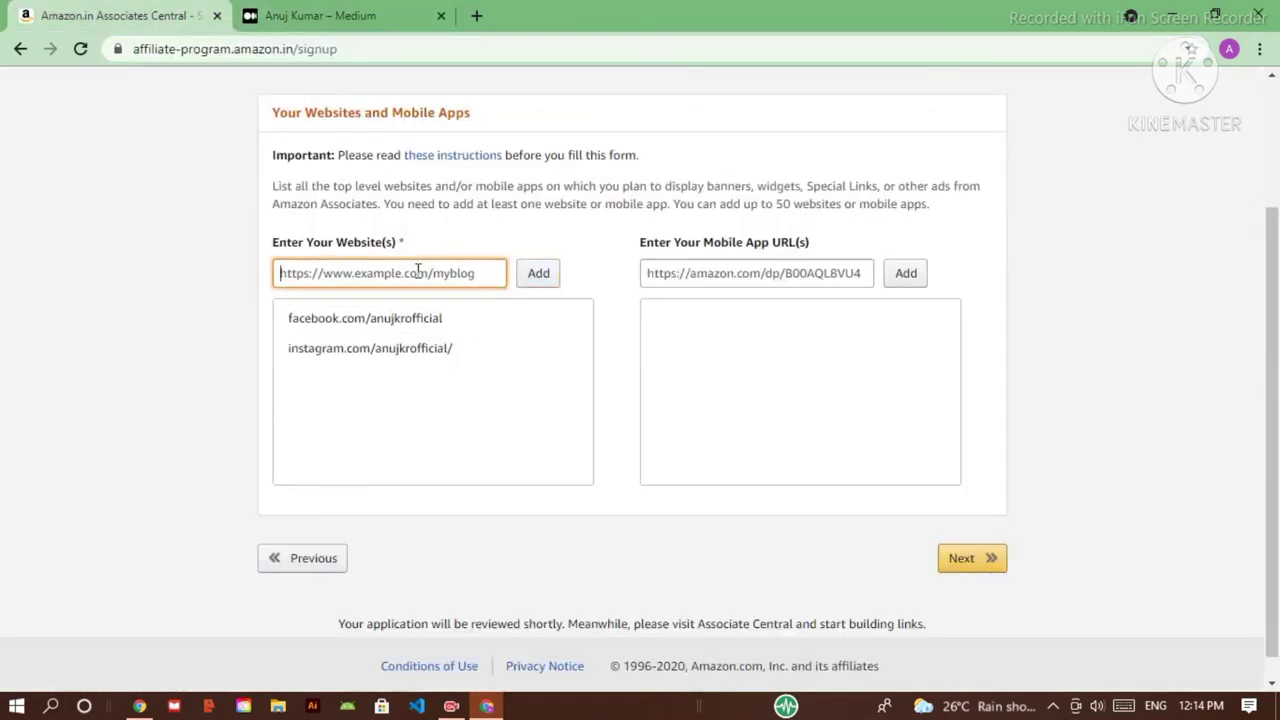
key(ctrl+v)
click(542, 280)
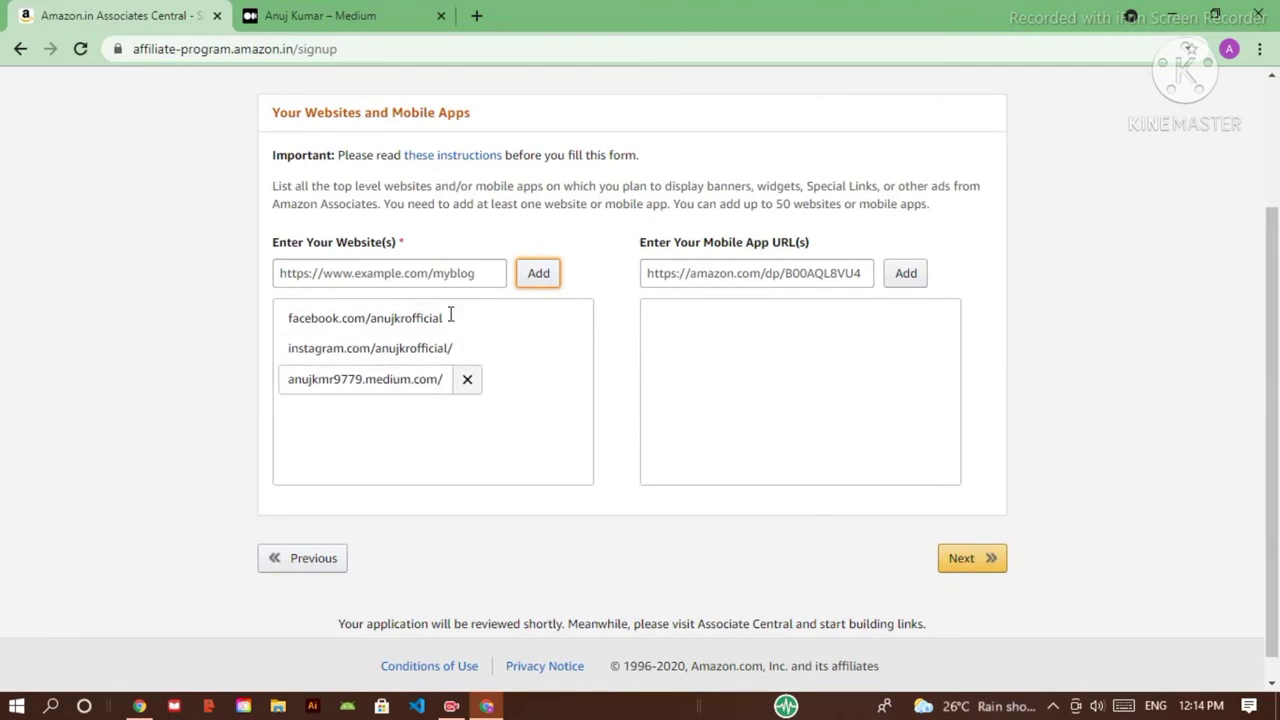
click(960, 562)
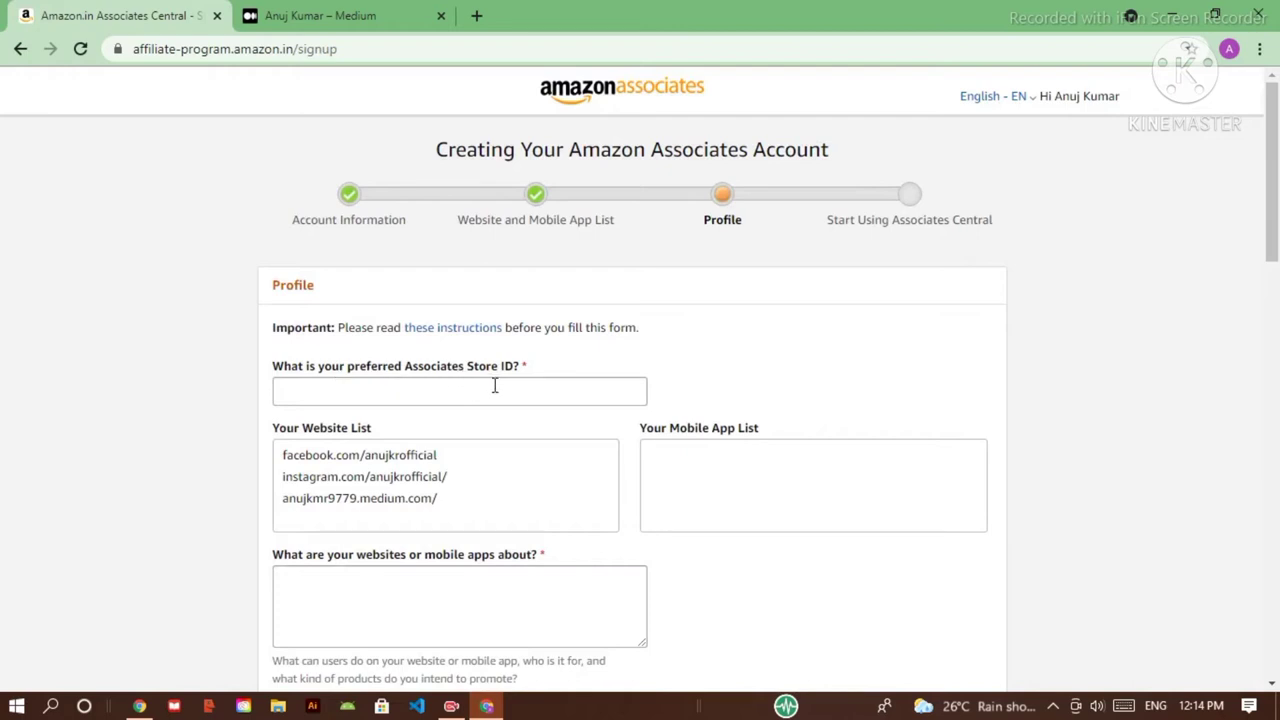
Enter the preferred Associates Store ID, then scroll down to the websites-description box
text(a)
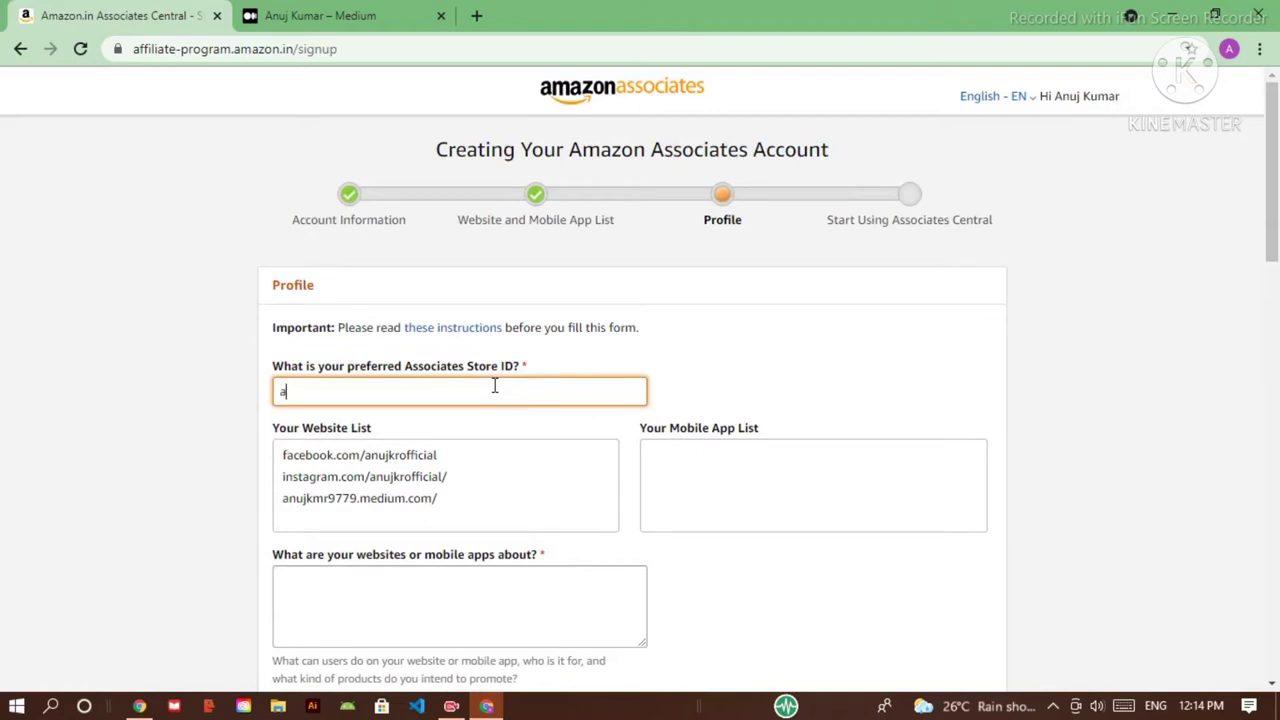
text(nujkr)
scroll(1275, 310, down, 1)
scroll(1277, 310, down, 2)
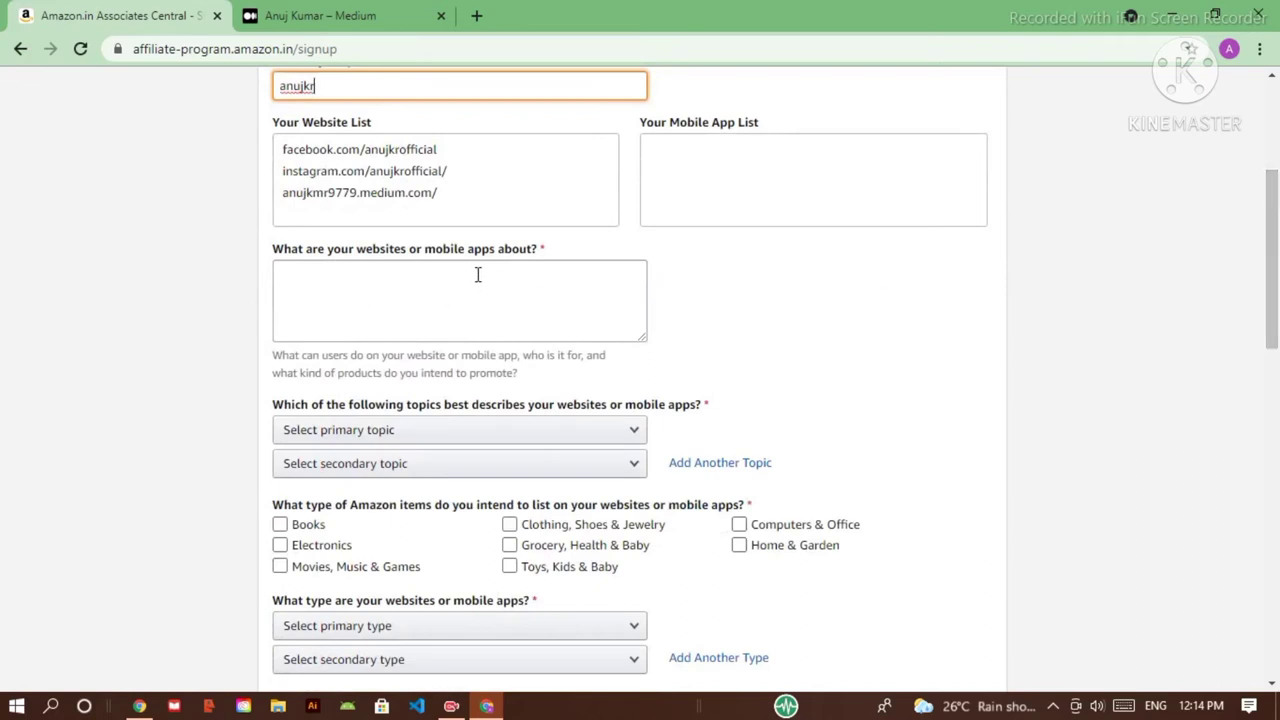
click(287, 272)
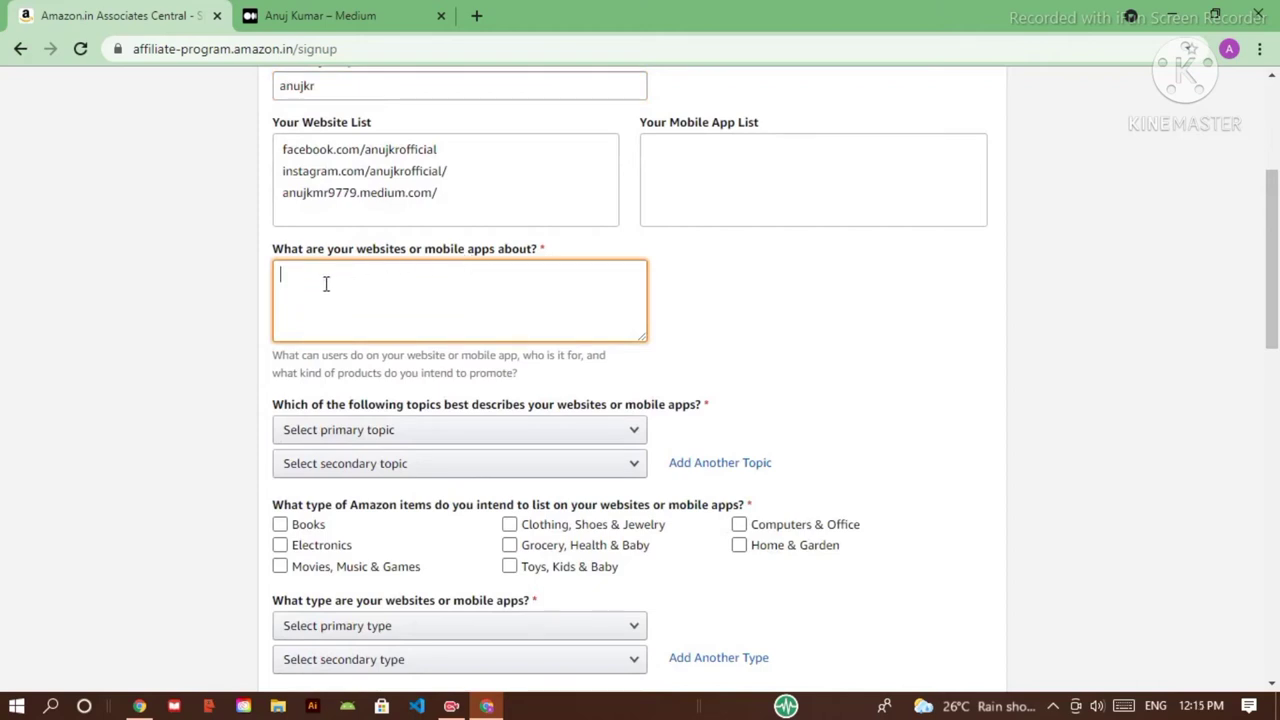
Type 'i have facebook page with 1000 followers' as the site description, correcting typos
text(o)
key(BackSpace)
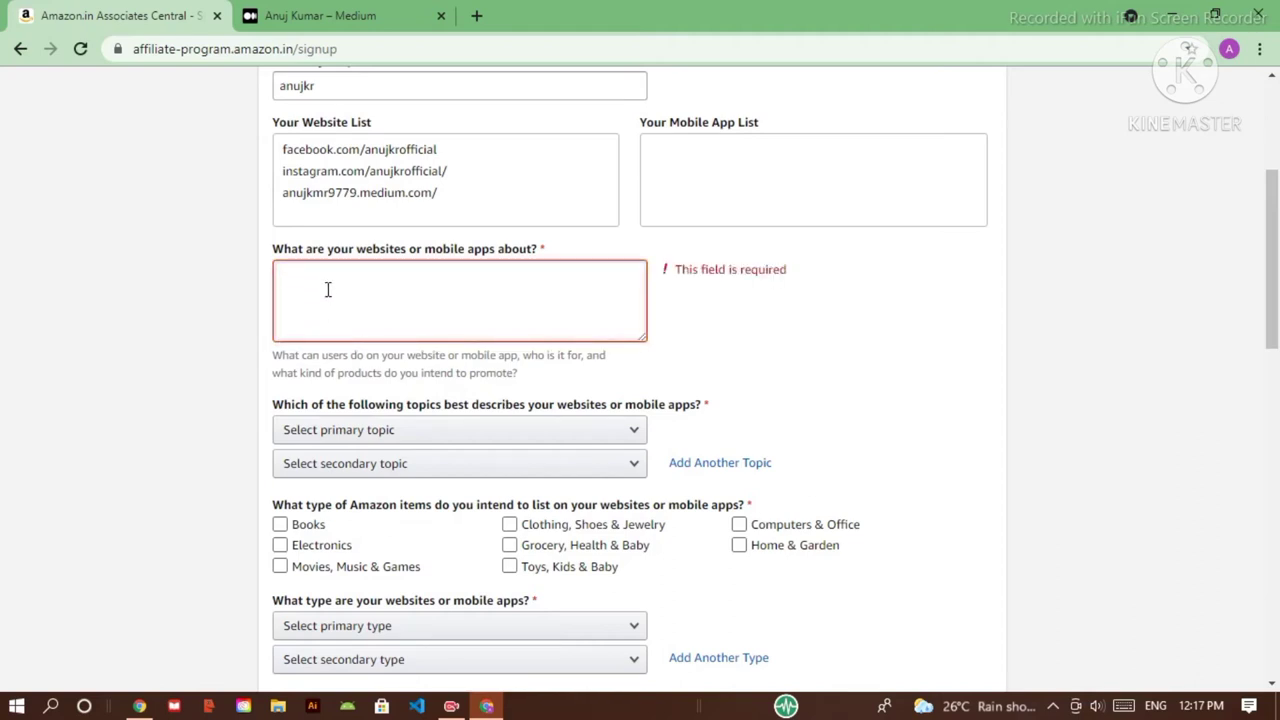
text(i)
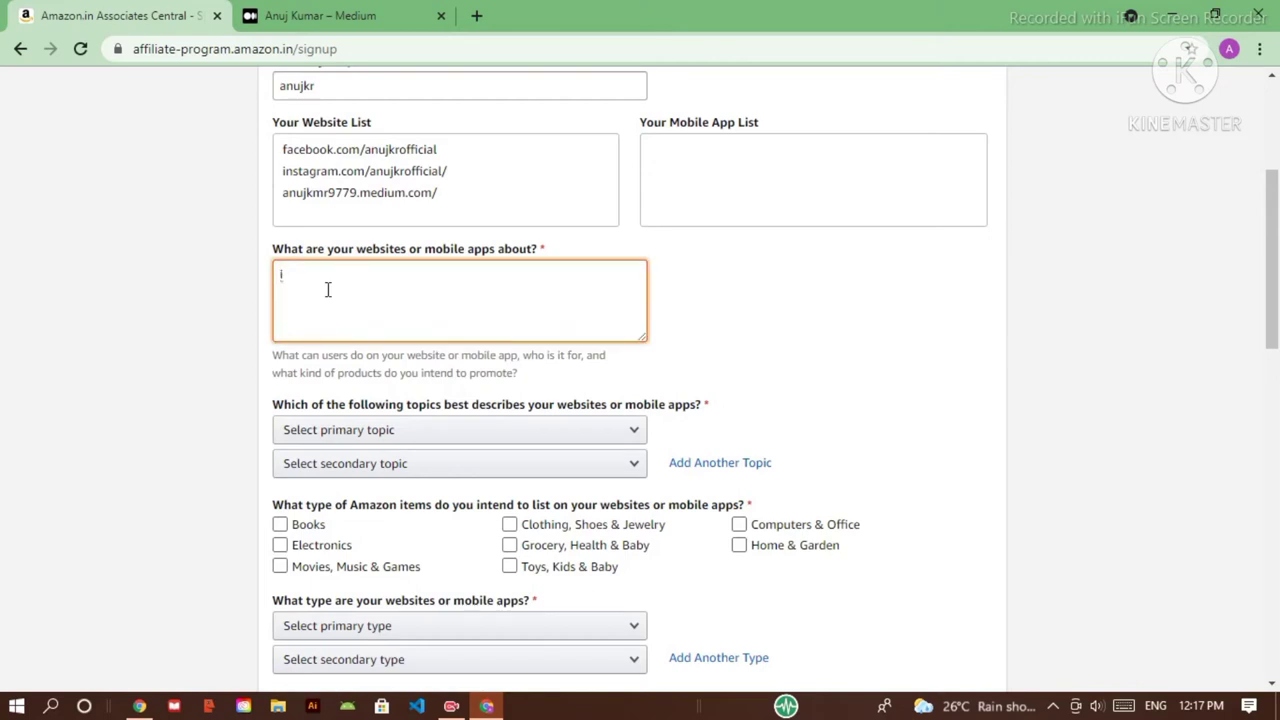
text( have)
text( face)
text(book)
text( ()
key(BackSpace)
text(pa)
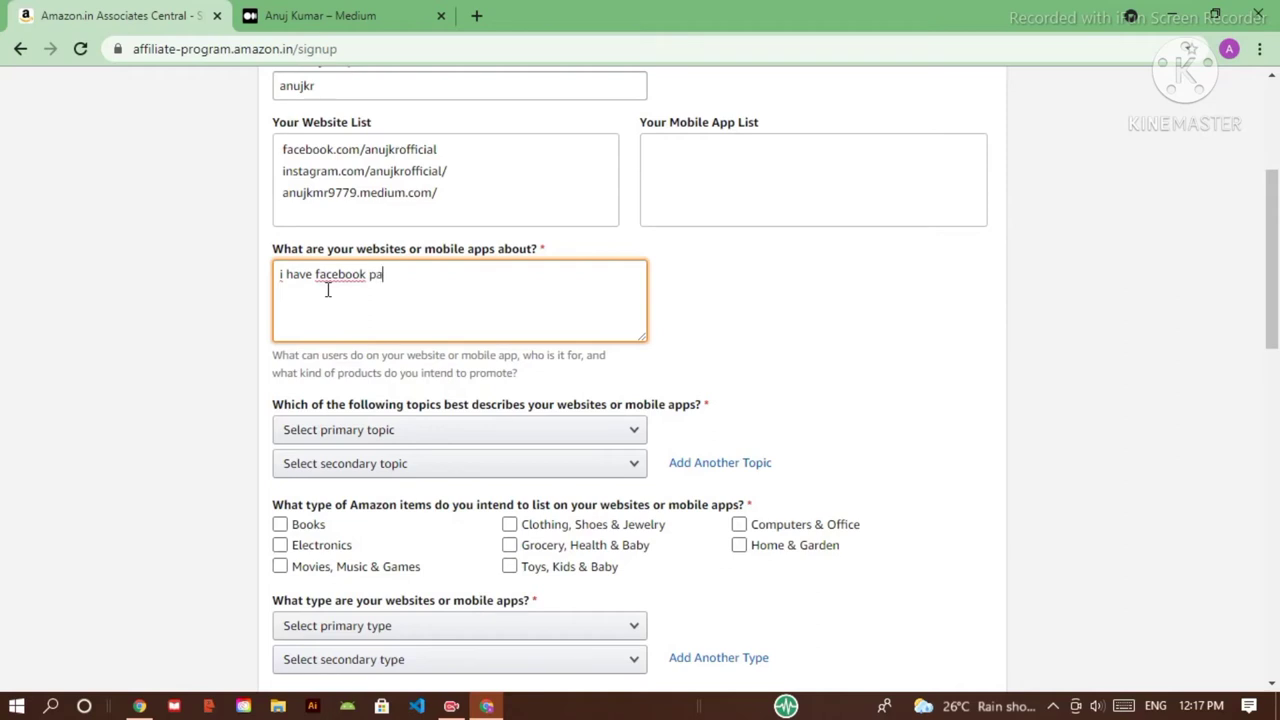
text(ge)
text( with 1000 follo)
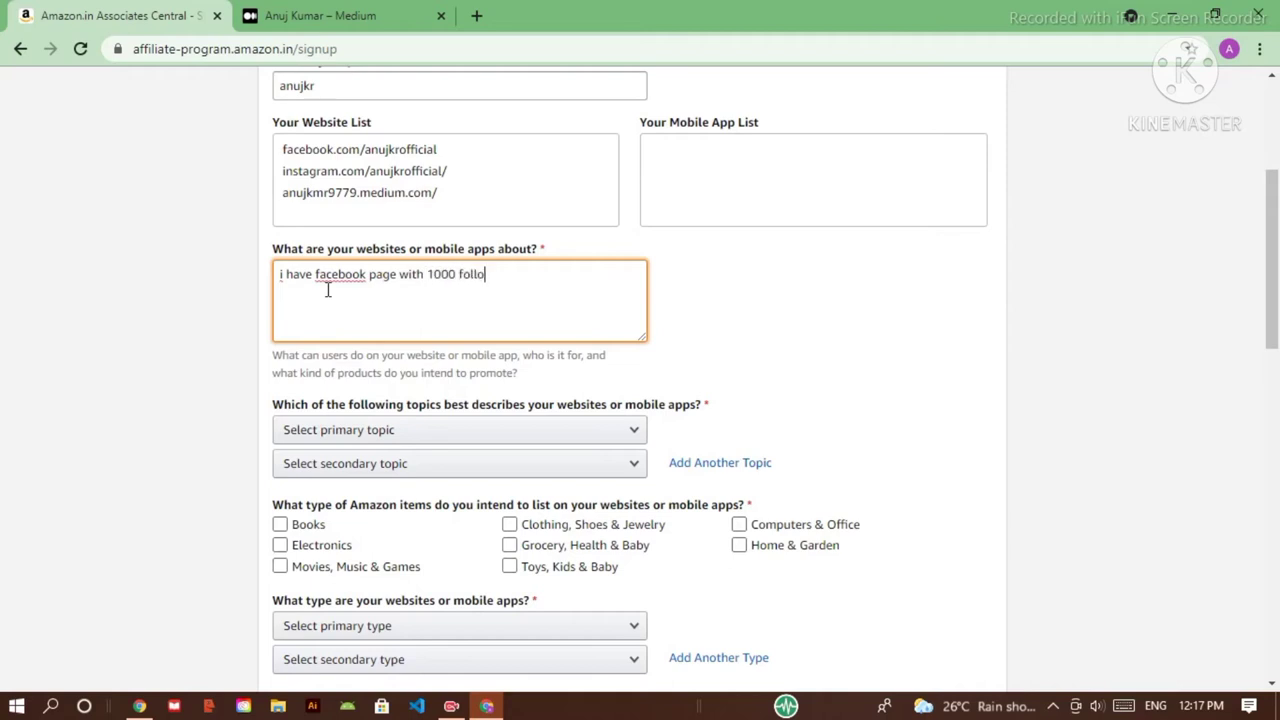
text(wers,)
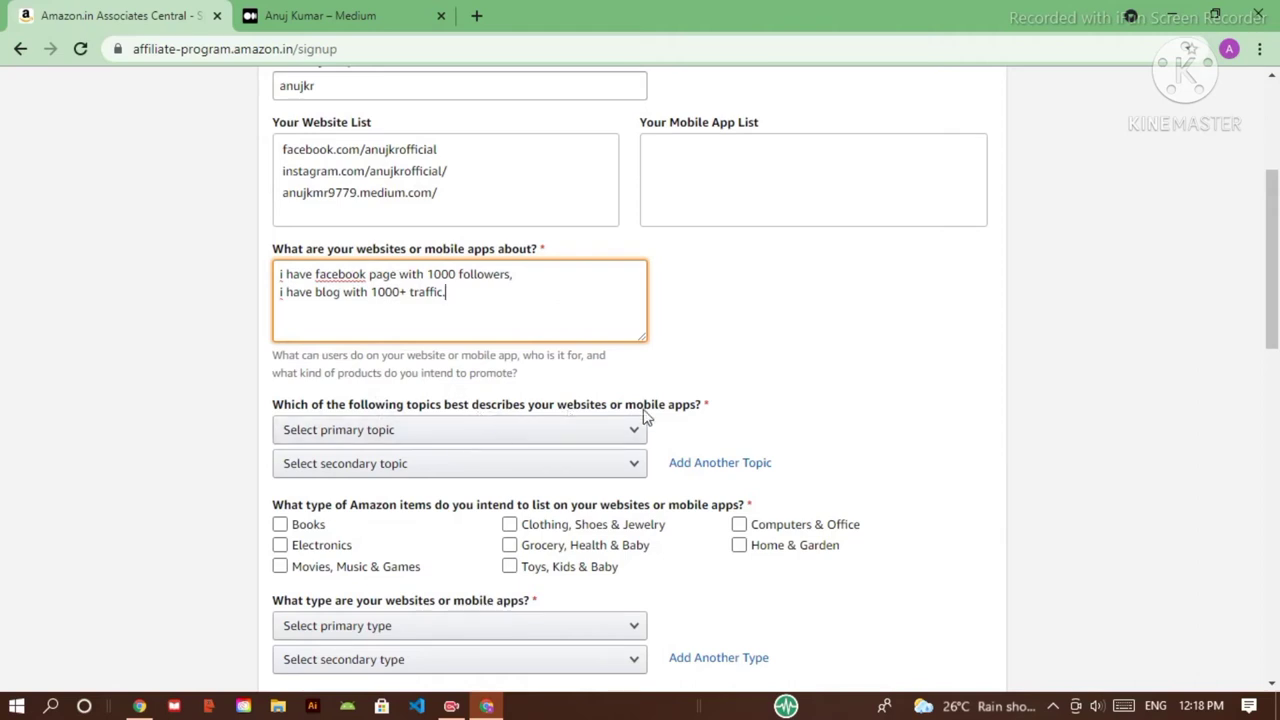
Pick Computers/Software/Technology as primary topic and Education/ School /Reference/News as secondary topic
click(486, 431)
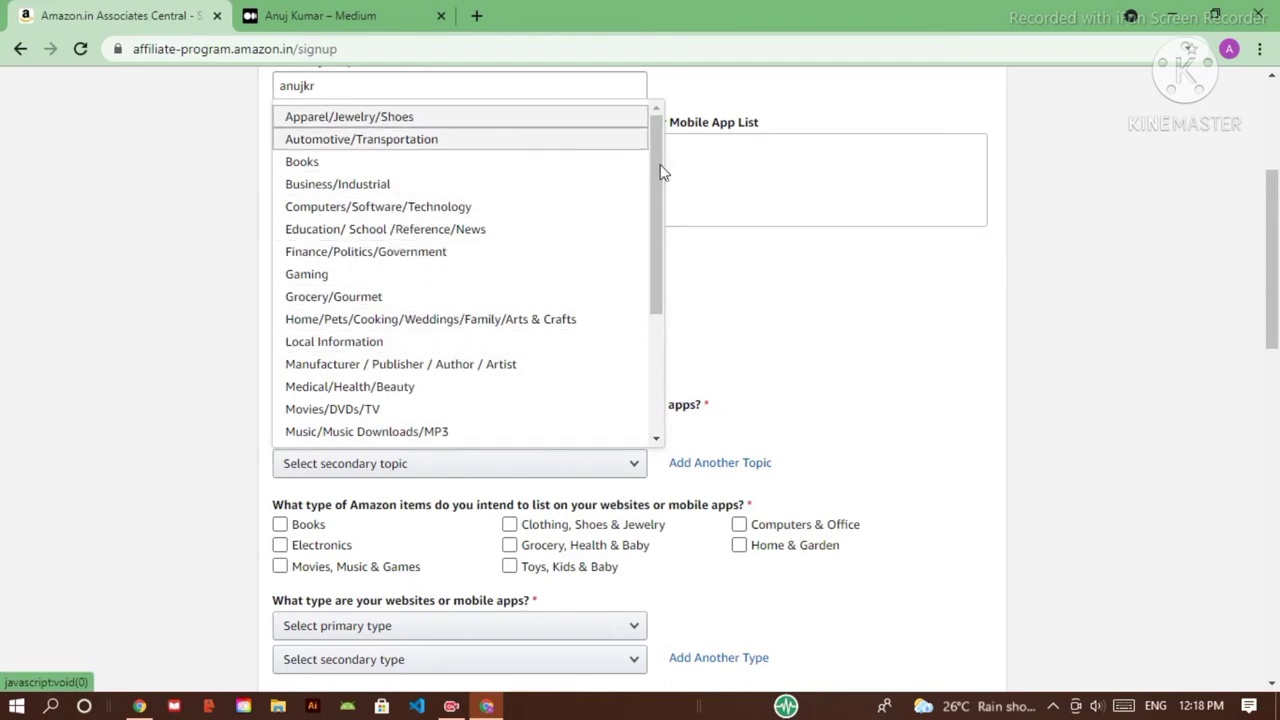
mouse_move(660, 234)
mouse_down()
mouse_move(647, 363)
mouse_move(627, 248)
mouse_move(626, 360)
mouse_move(603, 254)
mouse_move(647, 240)
mouse_up()
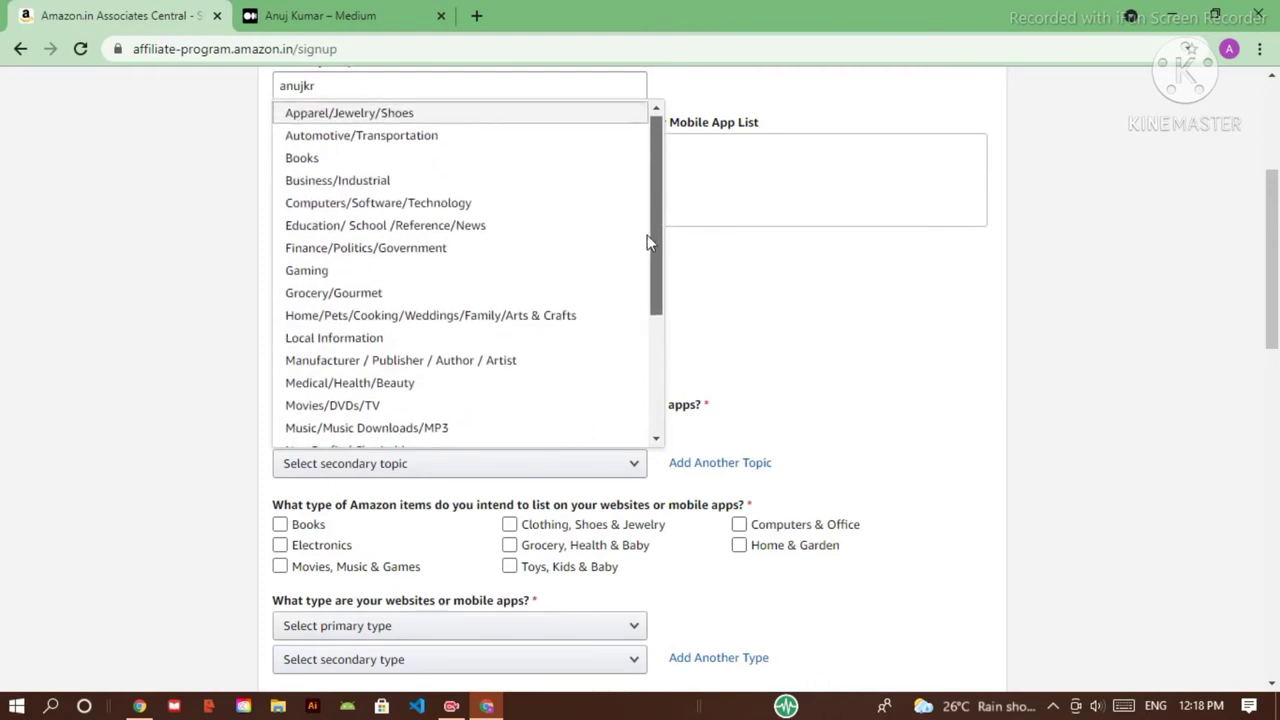
click(394, 203)
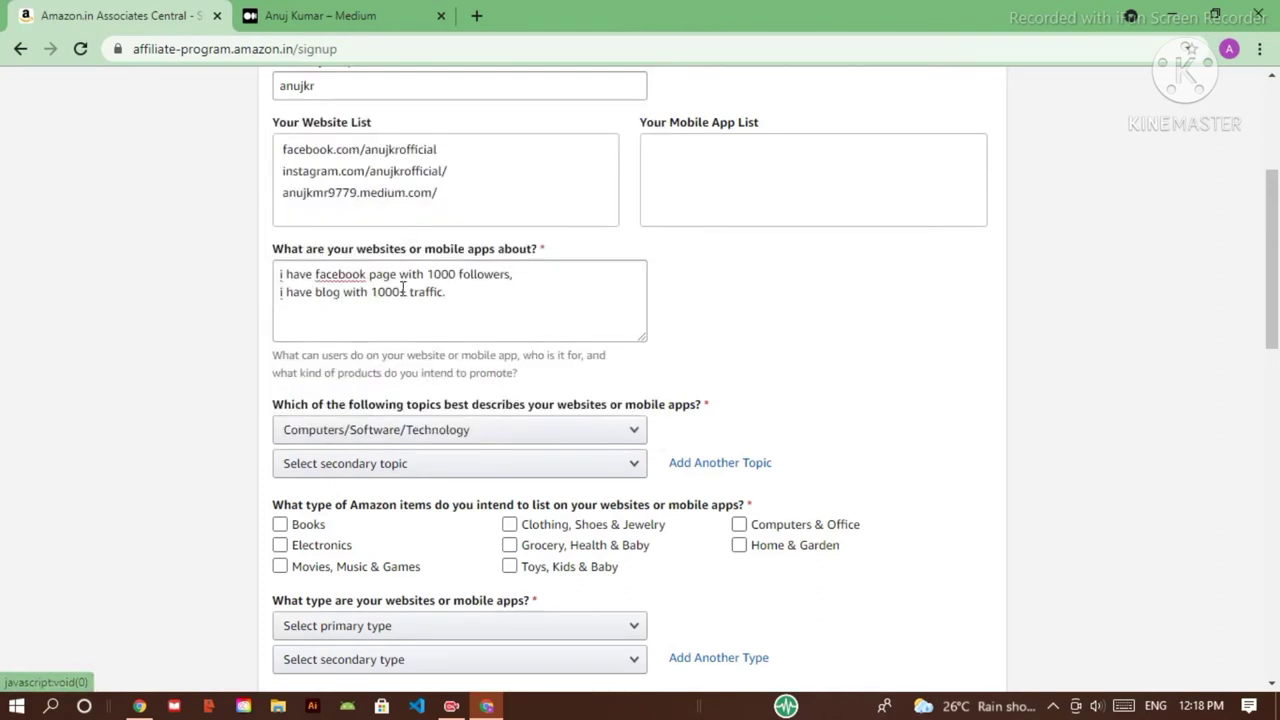
click(503, 463)
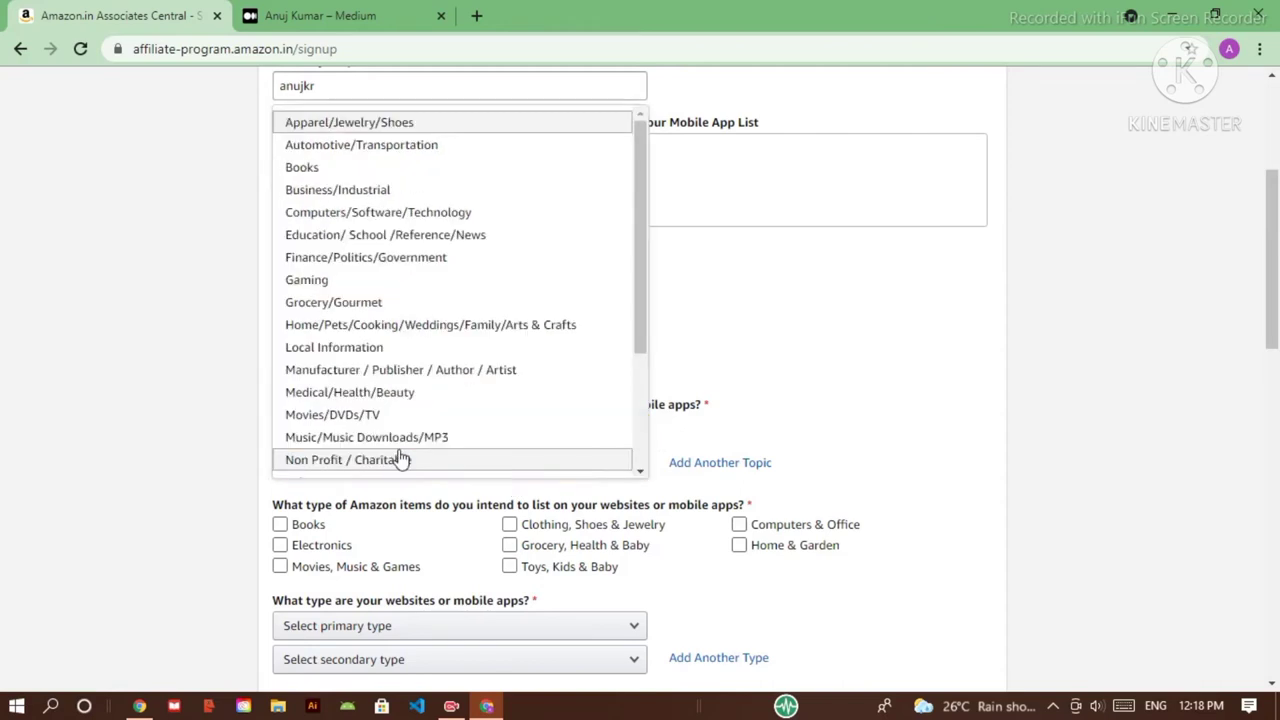
click(383, 237)
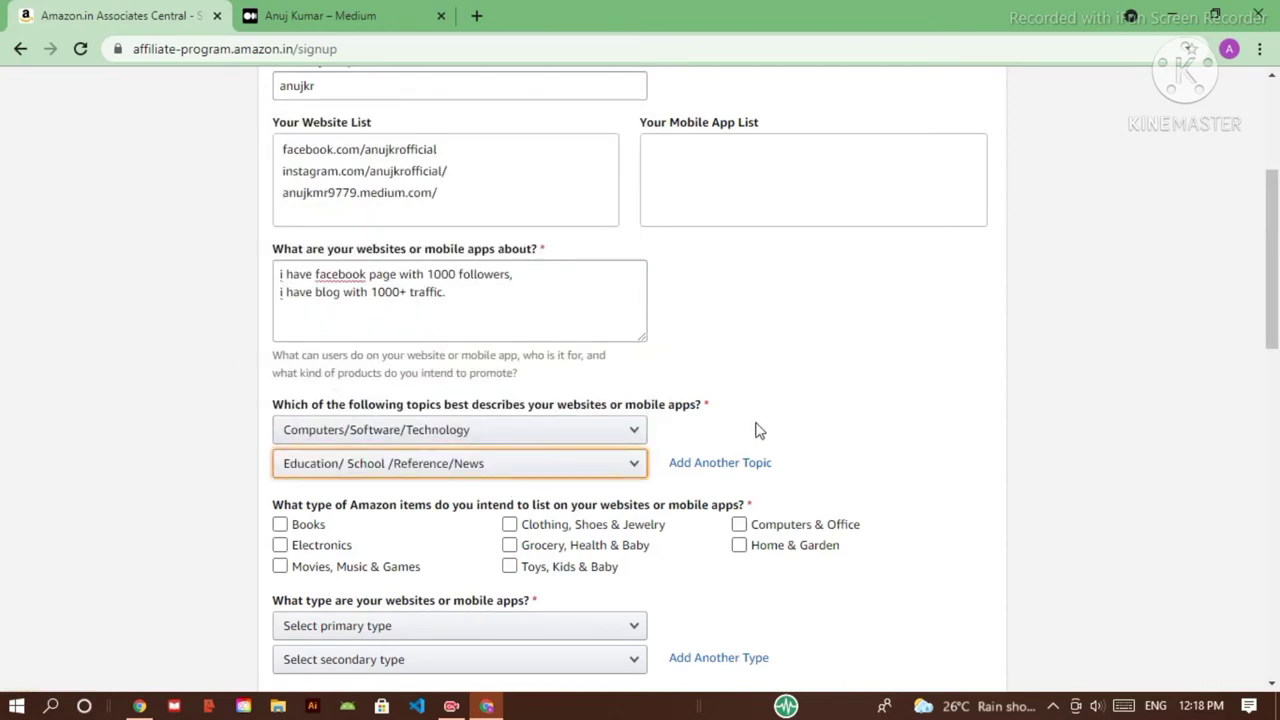
drag(1273, 290, 1275, 385)
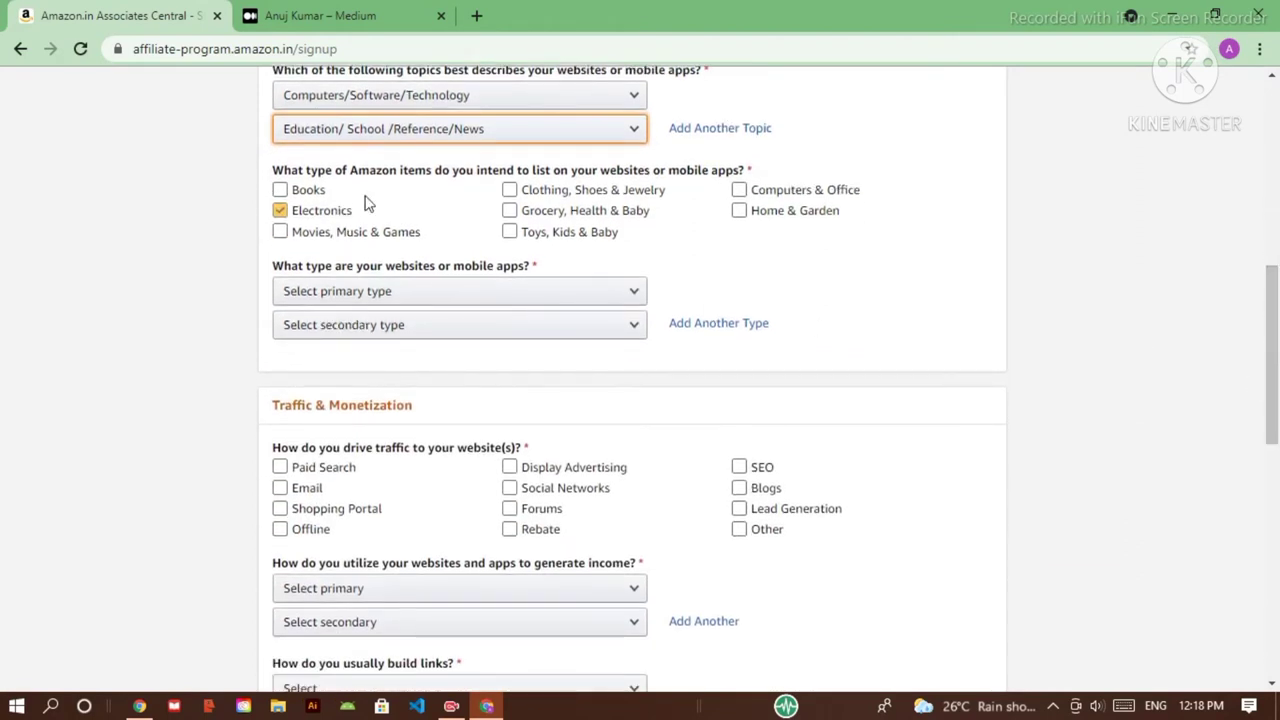
Tick Books, Clothing, Grocery, Toys and Home & Garden as item types
click(390, 196)
click(390, 196)
click(281, 190)
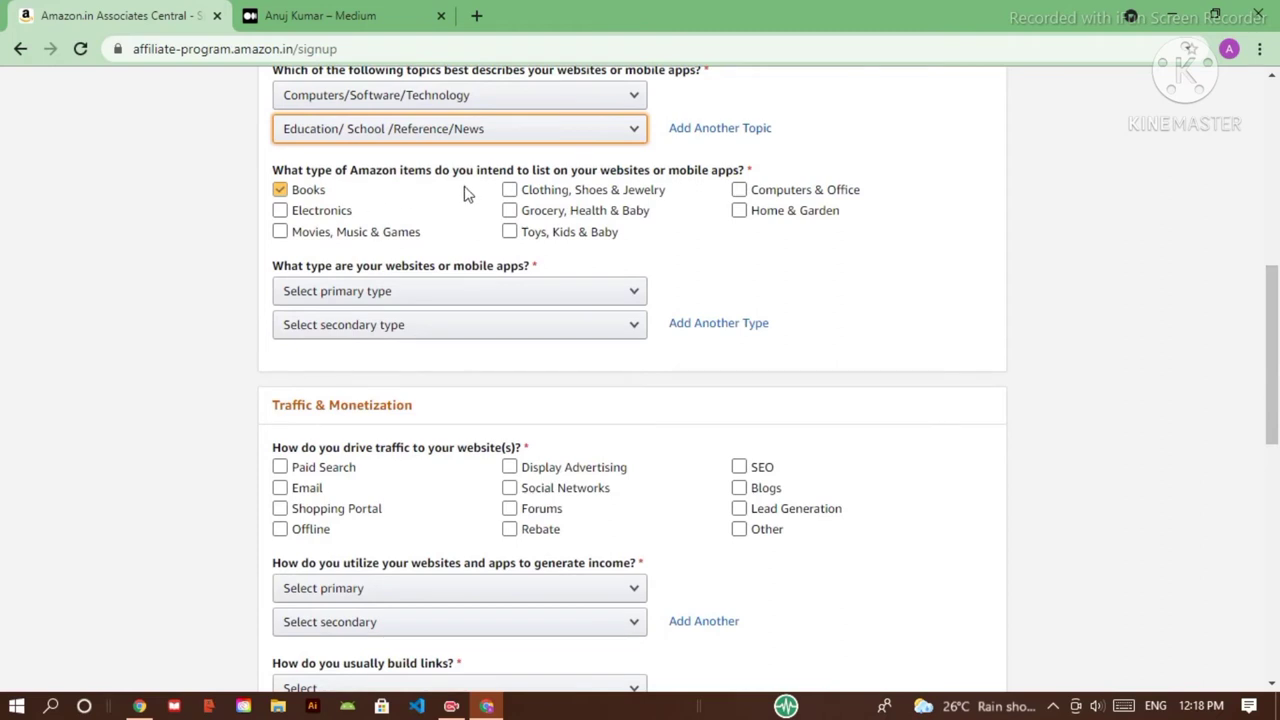
click(520, 197)
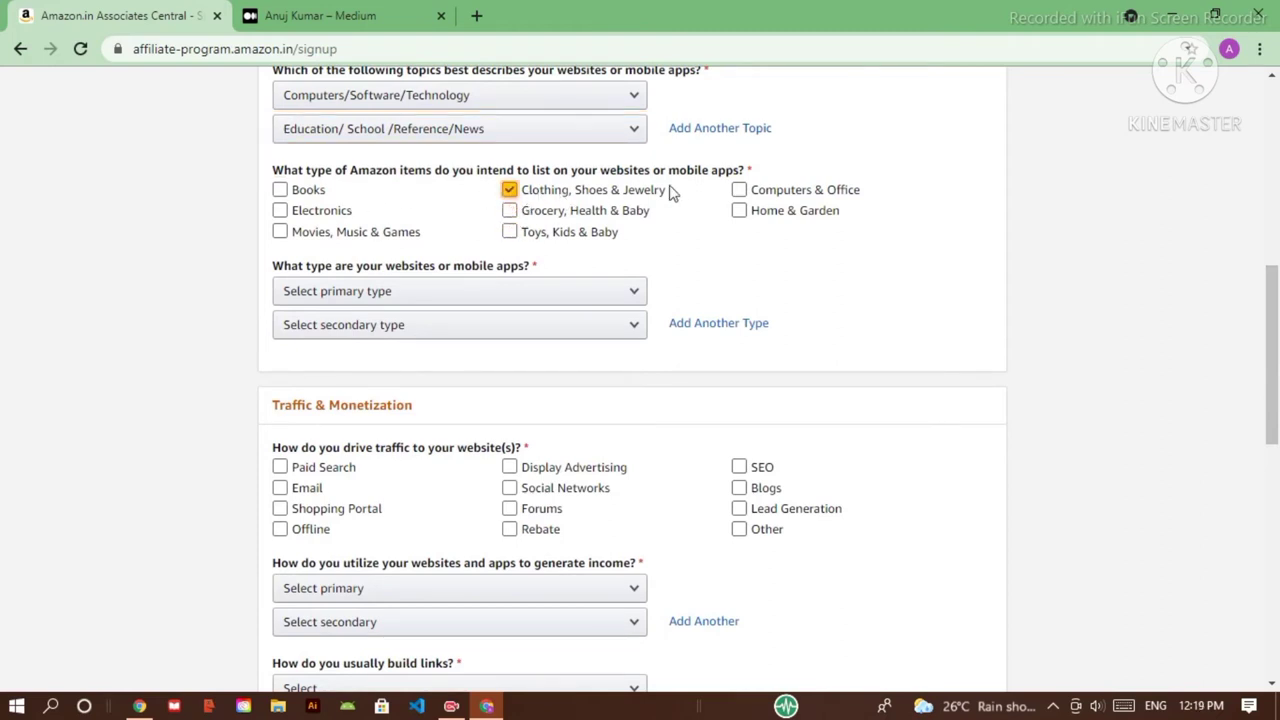
click(746, 199)
click(545, 212)
click(511, 233)
click(740, 211)
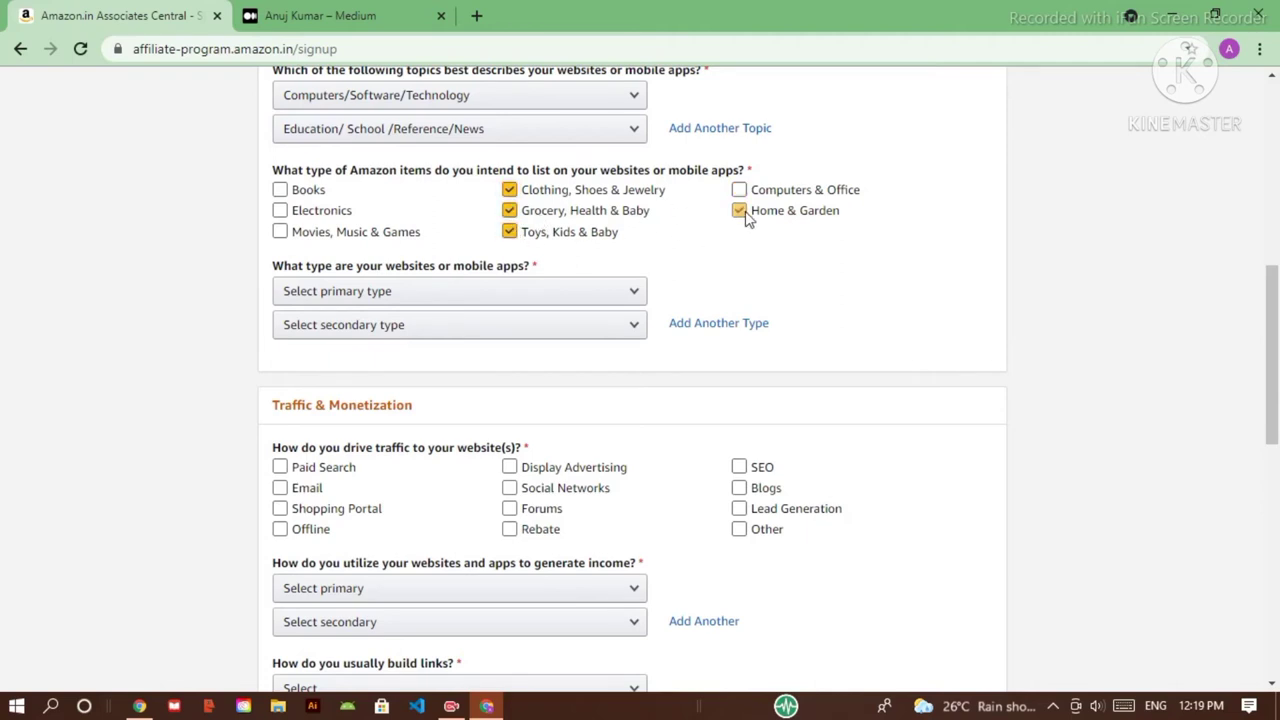
Add Movies, Music & Games as an item type and clear Electronics
click(281, 210)
click(284, 194)
click(292, 238)
click(281, 211)
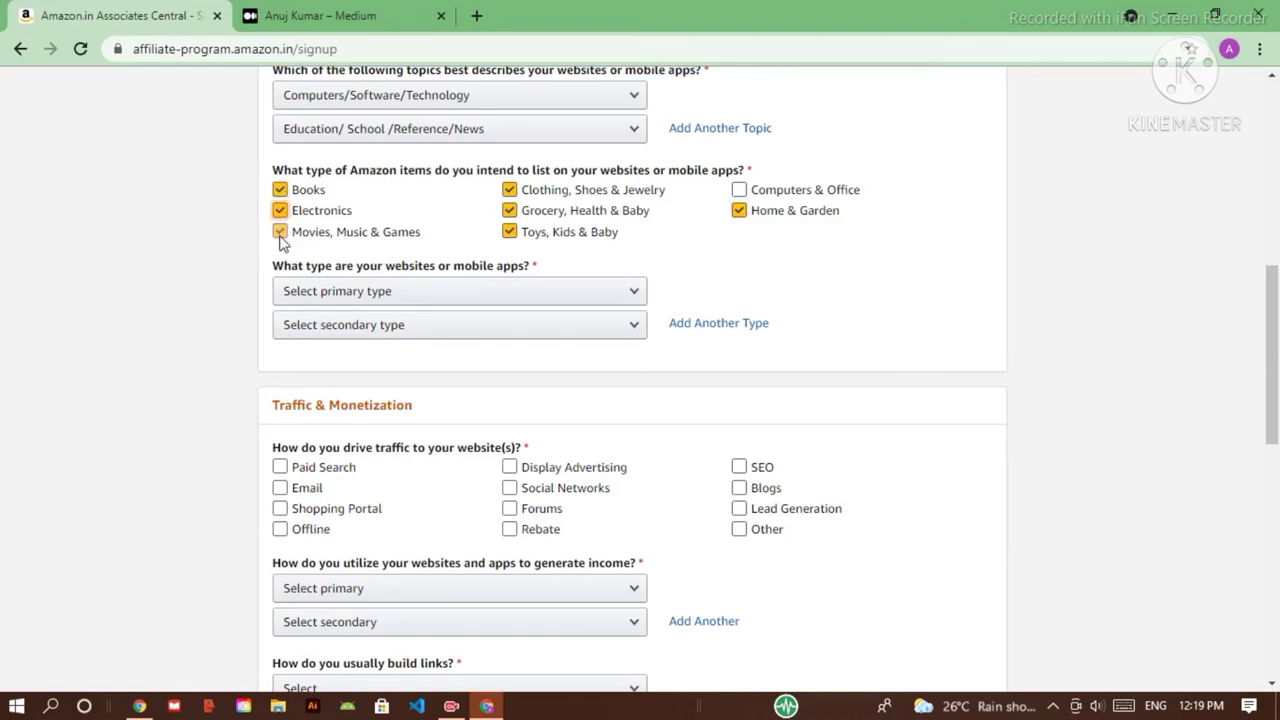
key(space)
key(space)
key(space)
click(291, 239)
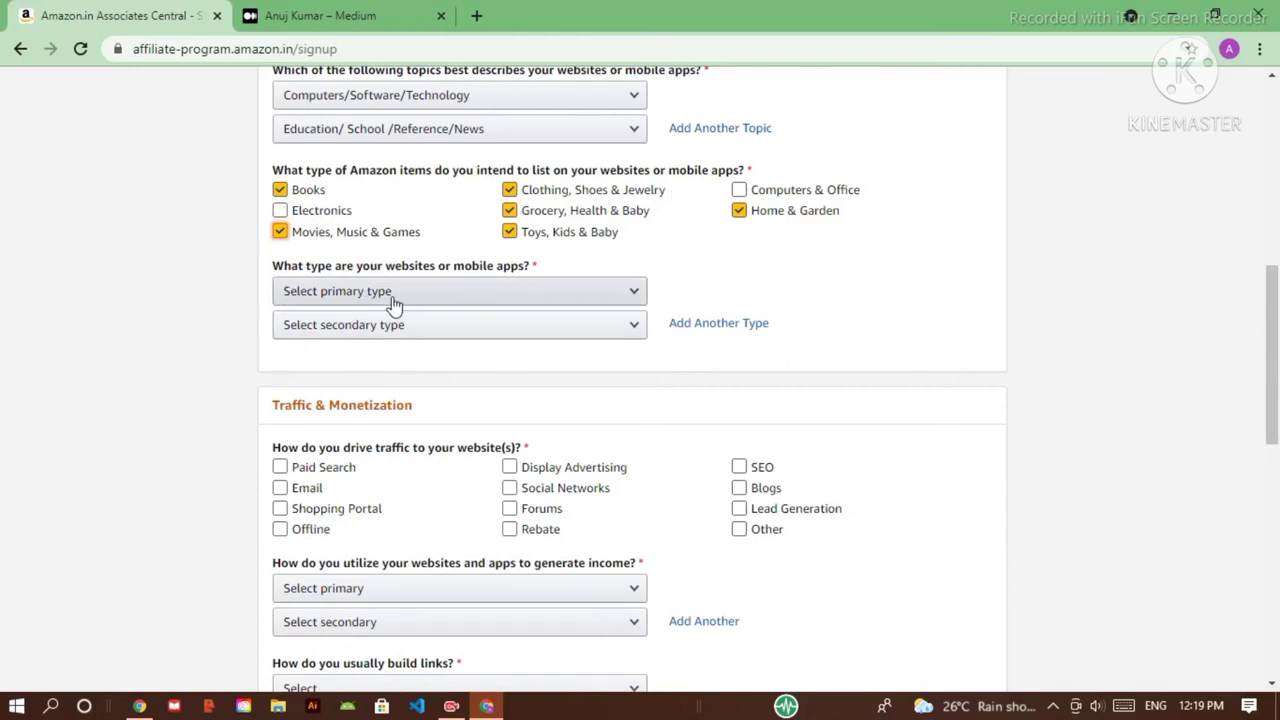
Choose Other for both the primary and secondary website type dropdowns
click(391, 300)
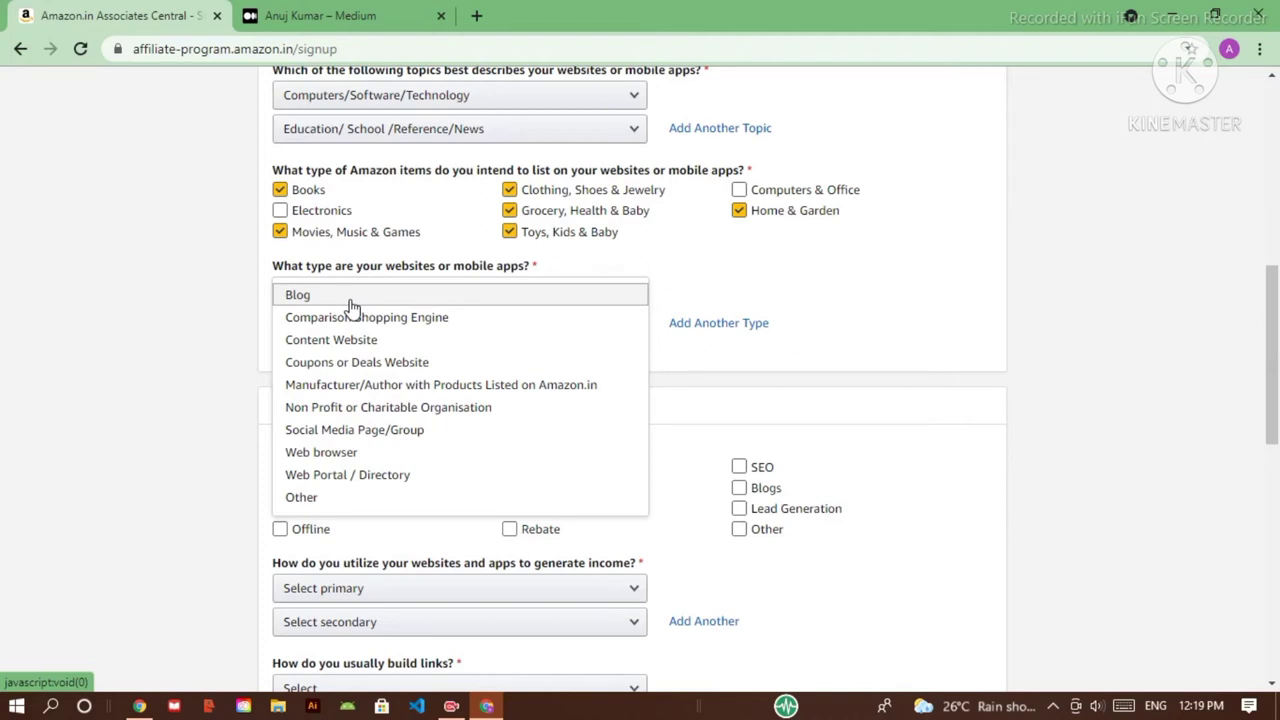
click(337, 494)
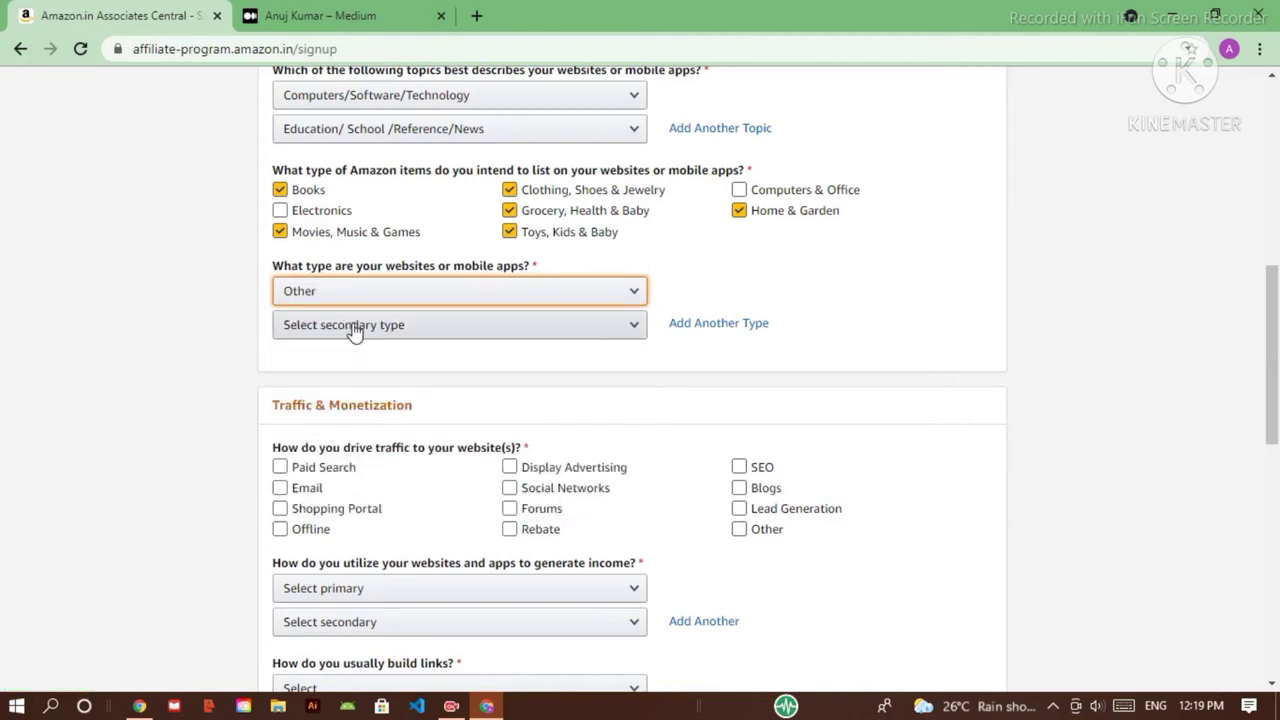
click(353, 333)
click(330, 530)
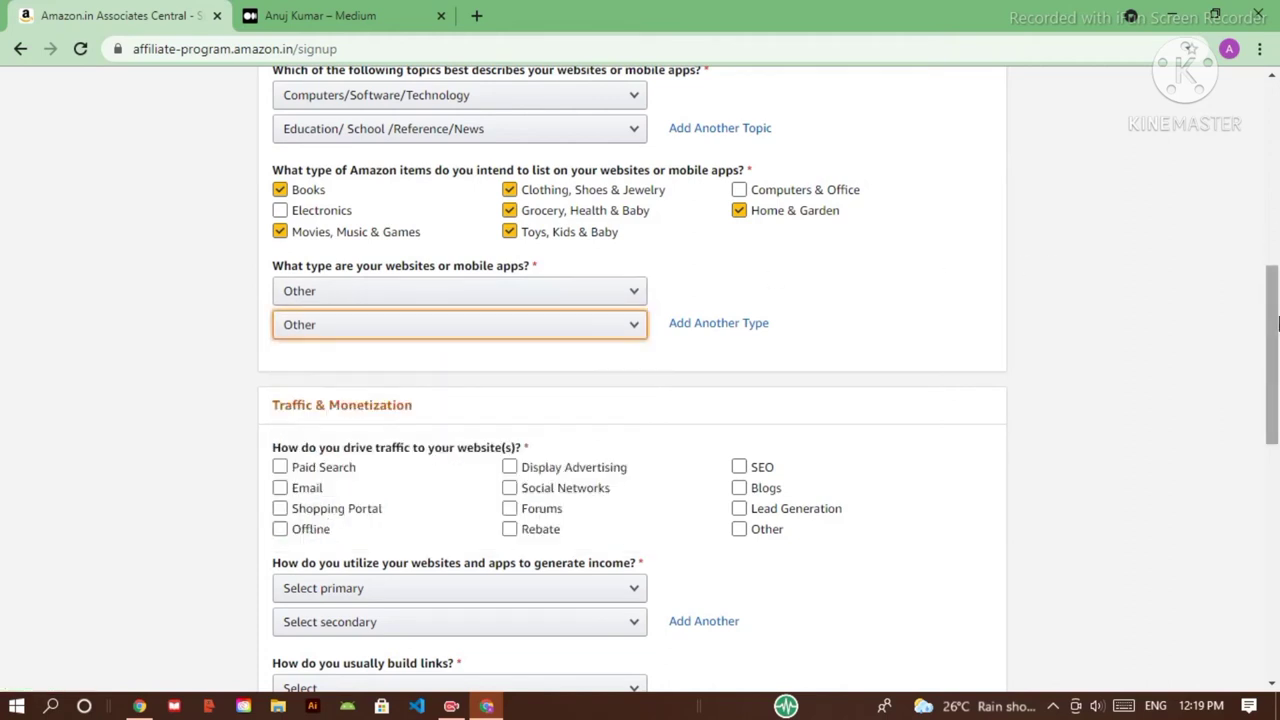
drag(1273, 330, 1277, 400)
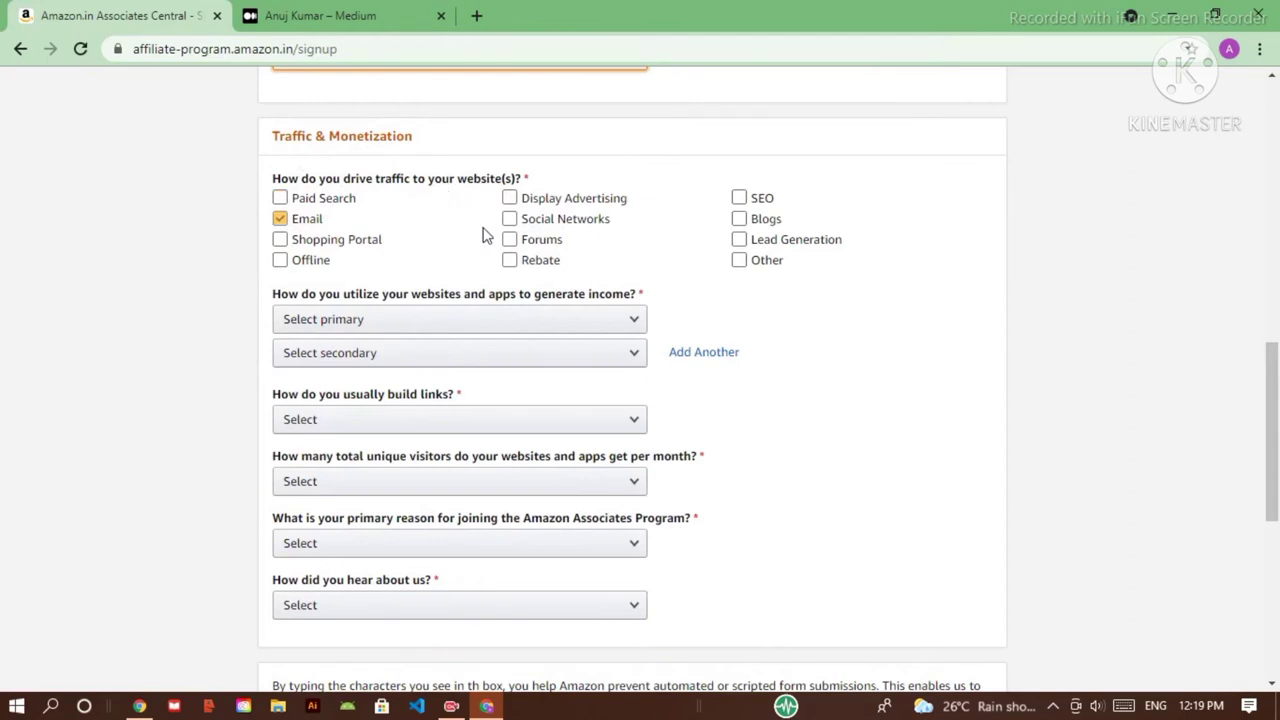
Mark Social Networks traffic, Amazon Associates-only monetization twice, and manual link building via text editor
click(512, 220)
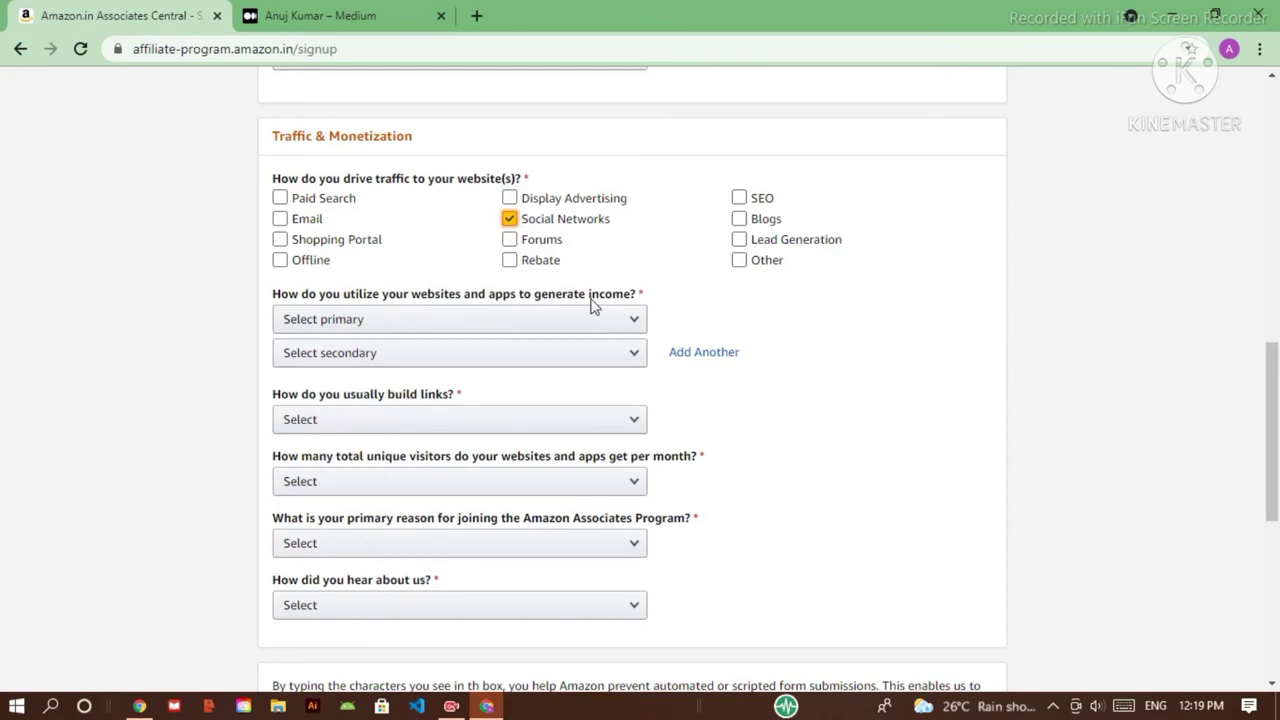
click(398, 322)
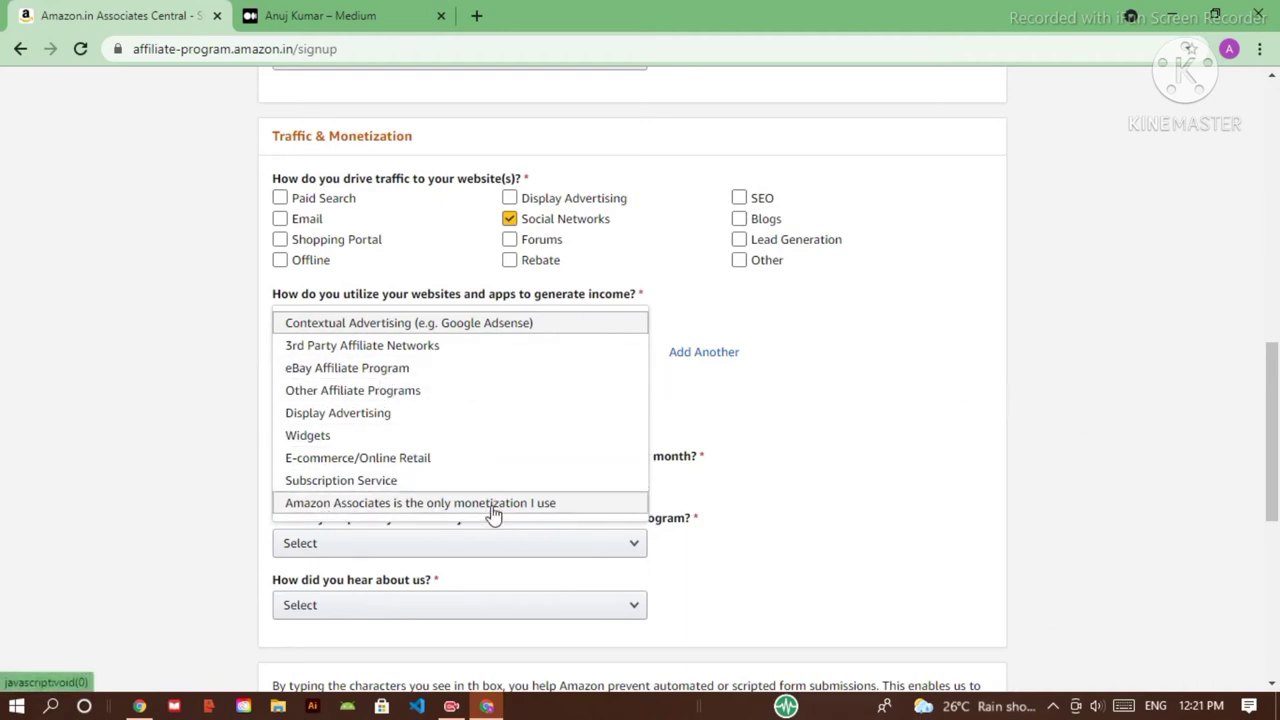
click(493, 505)
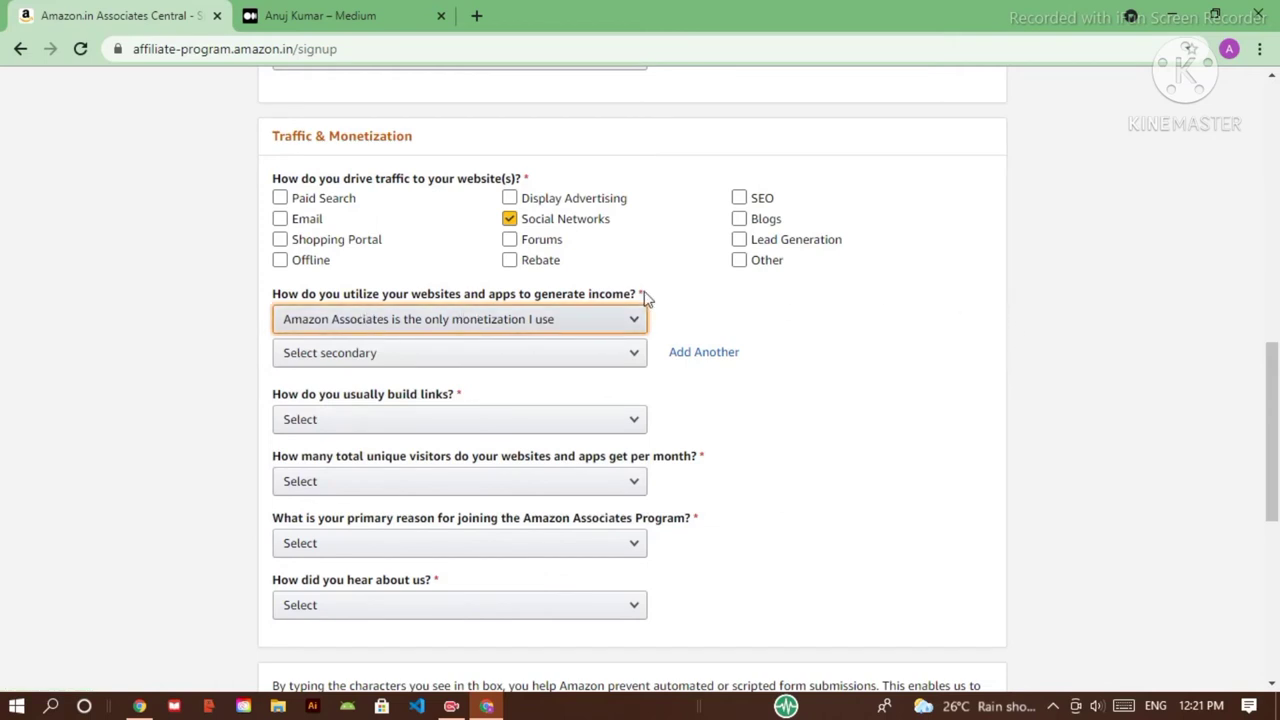
click(403, 358)
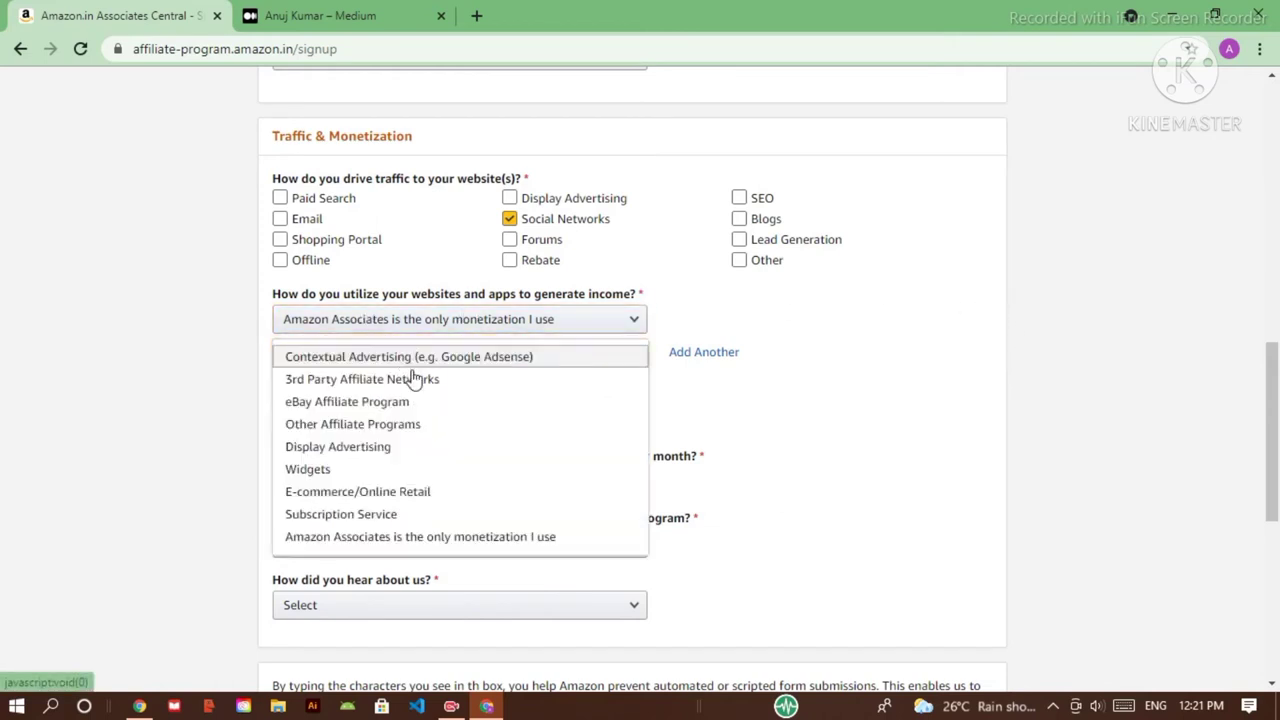
click(380, 536)
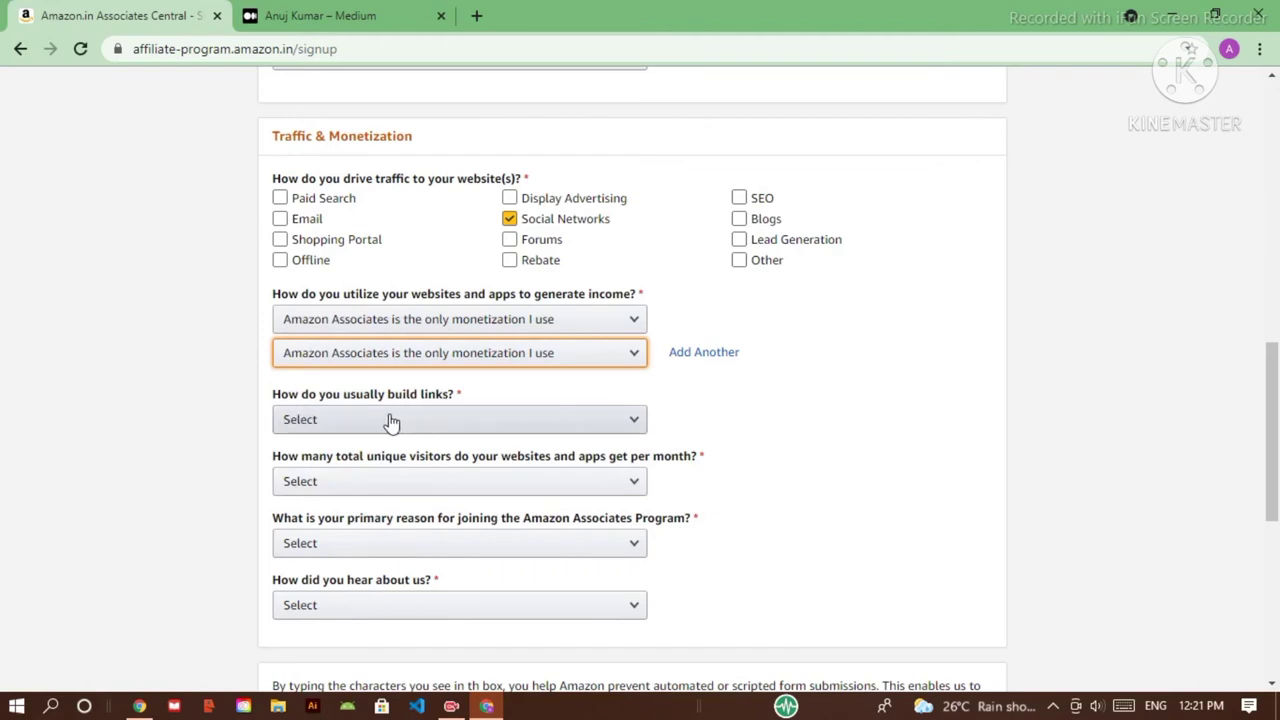
click(480, 424)
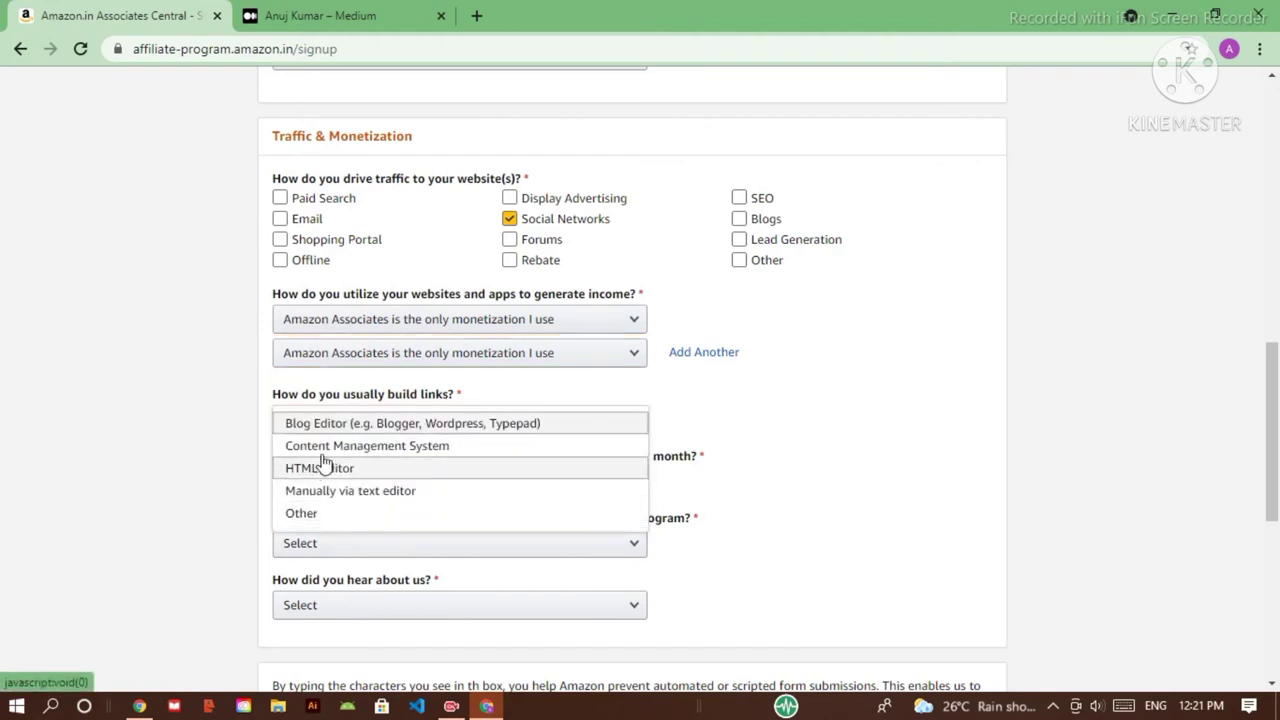
click(367, 491)
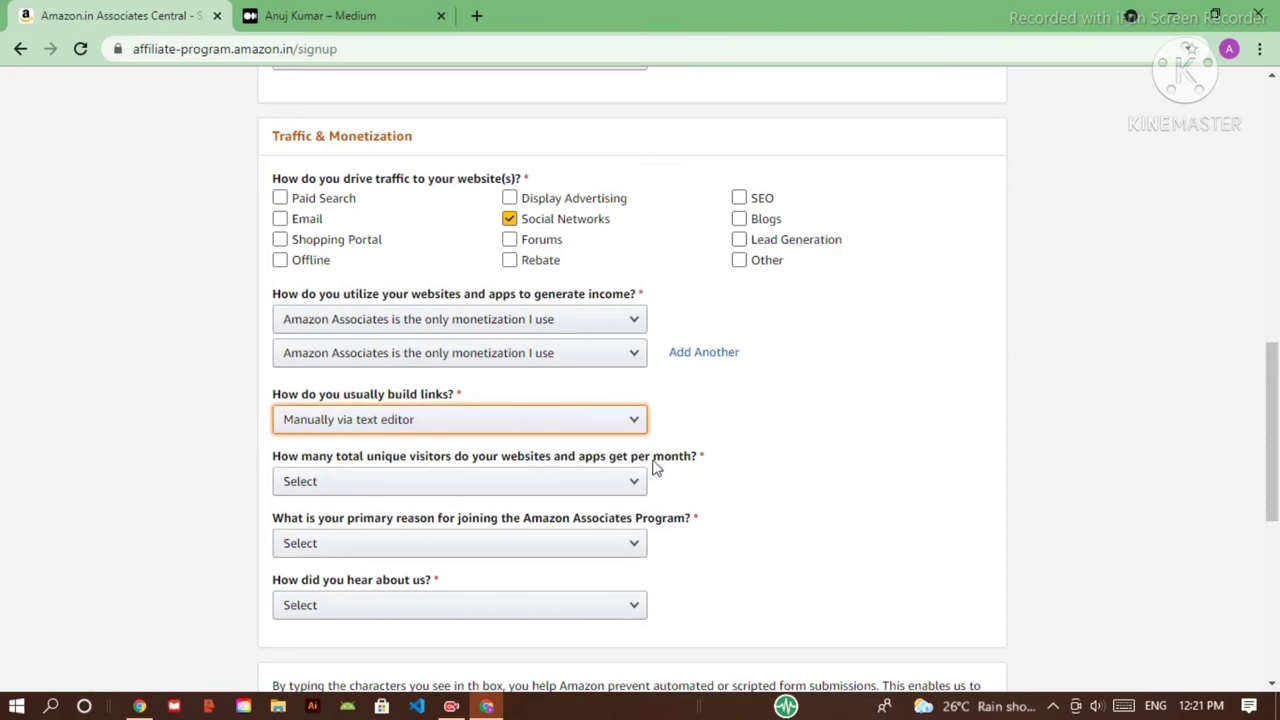
Set monthly visitors to 5,001–50,000, reason To monetize my site, and referral Online Search
click(428, 484)
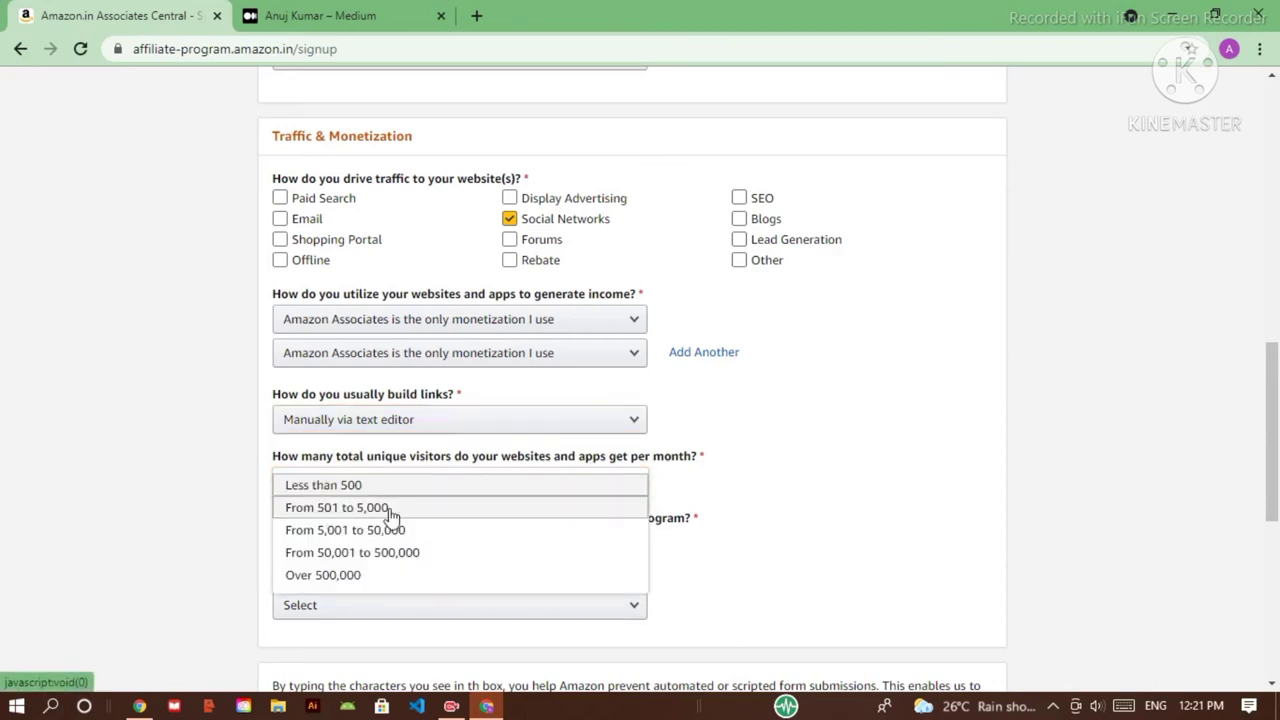
click(340, 508)
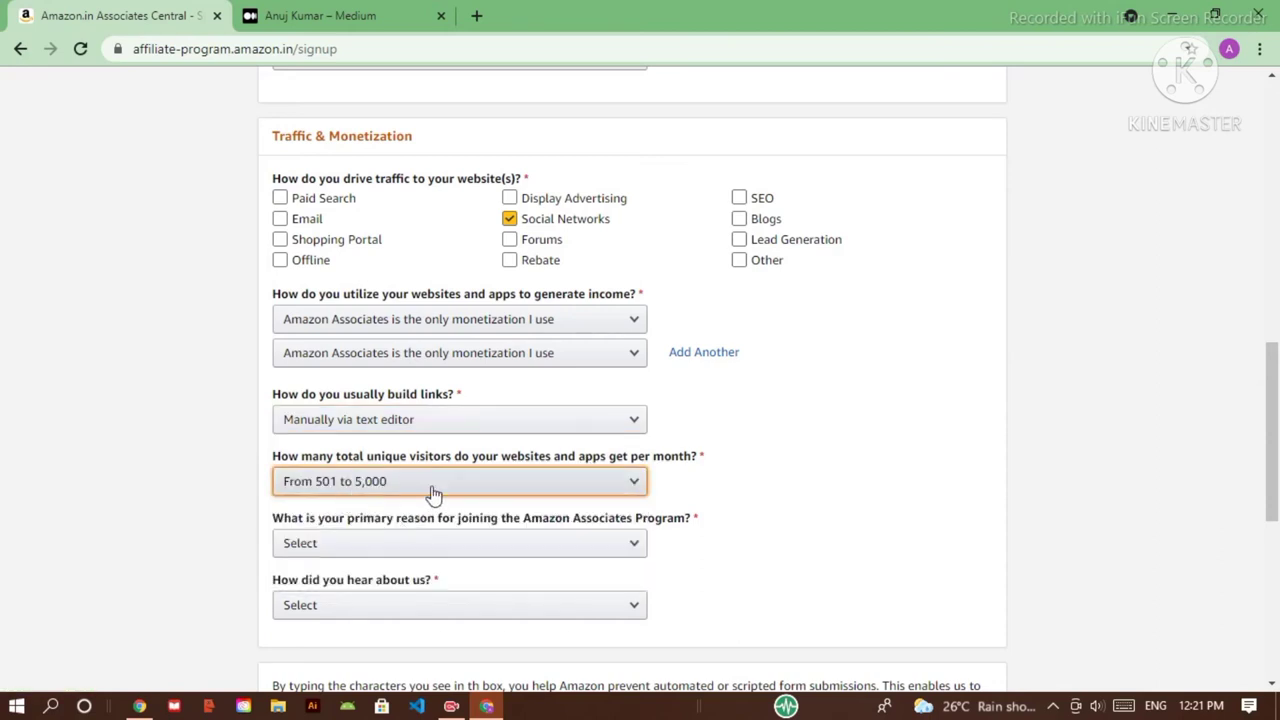
click(484, 480)
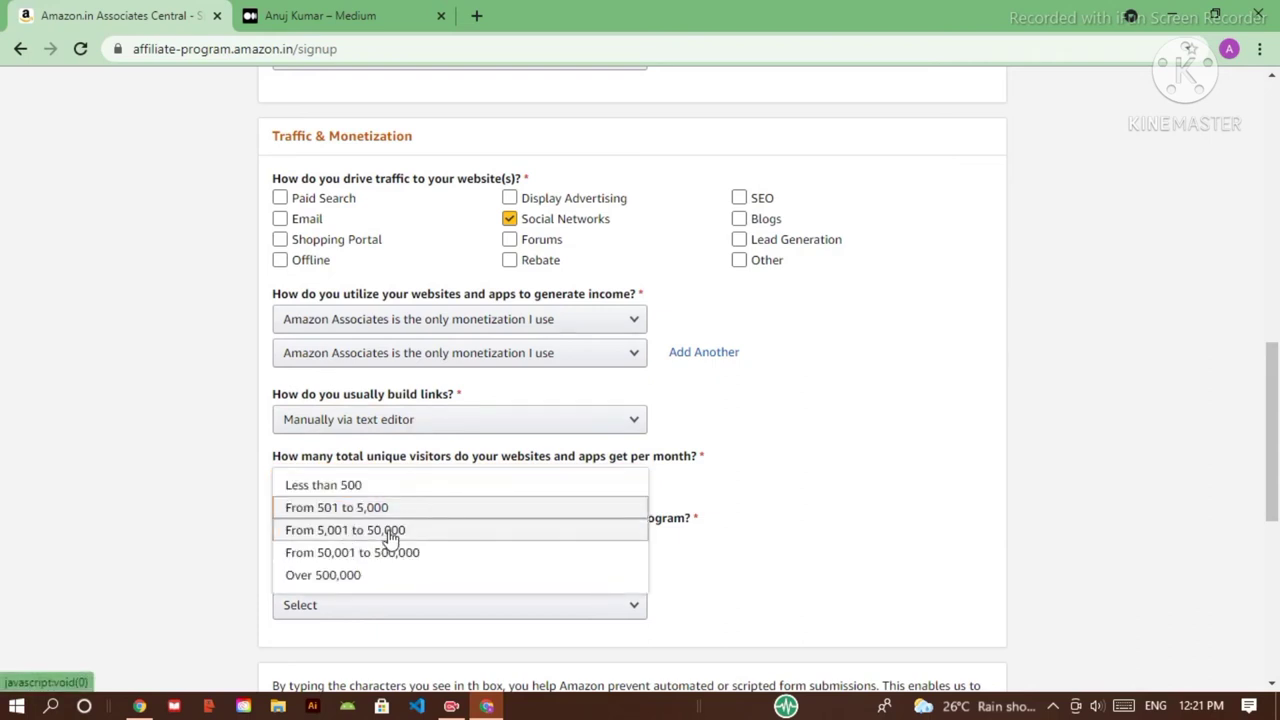
click(386, 530)
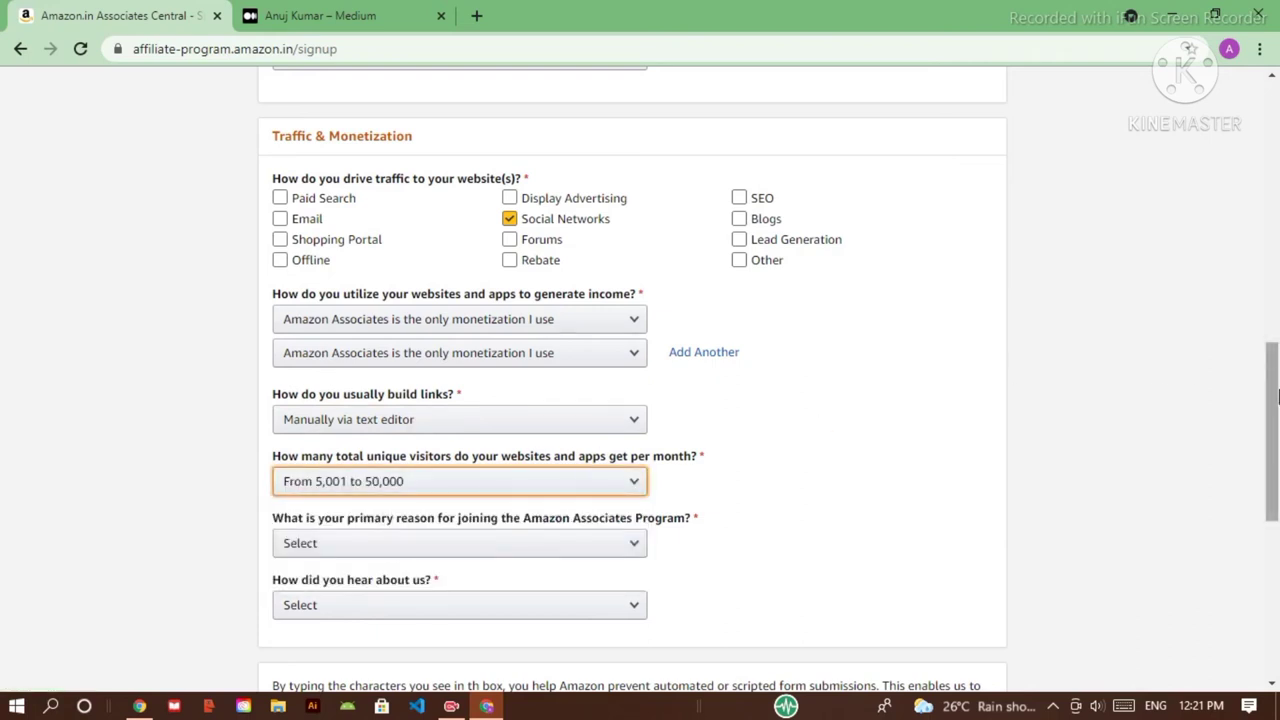
scroll(660, 410, down, 3)
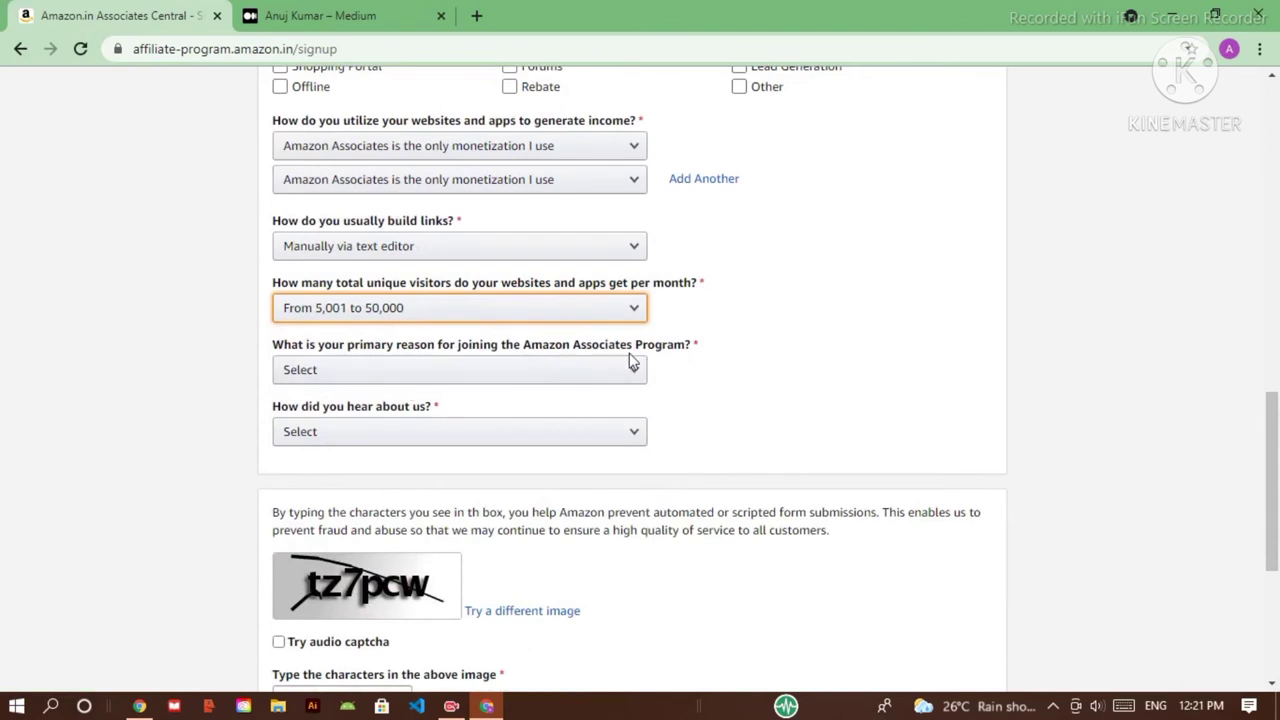
click(434, 384)
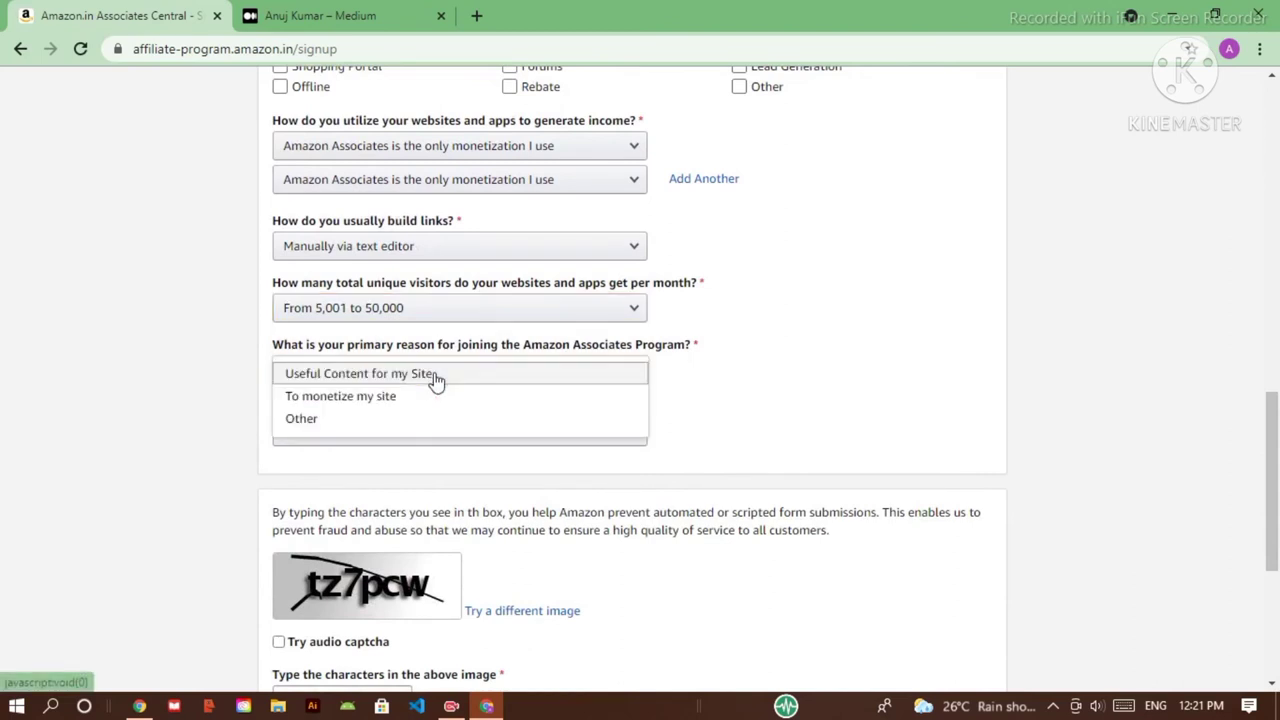
click(330, 400)
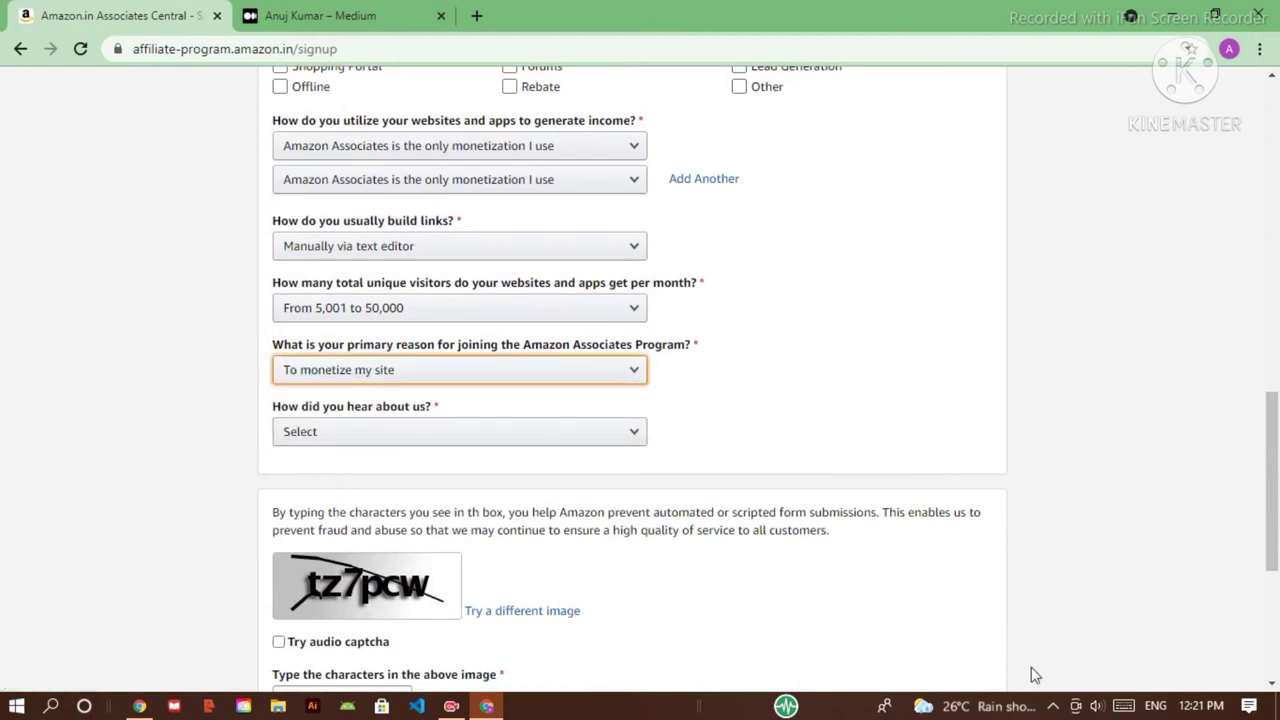
click(380, 437)
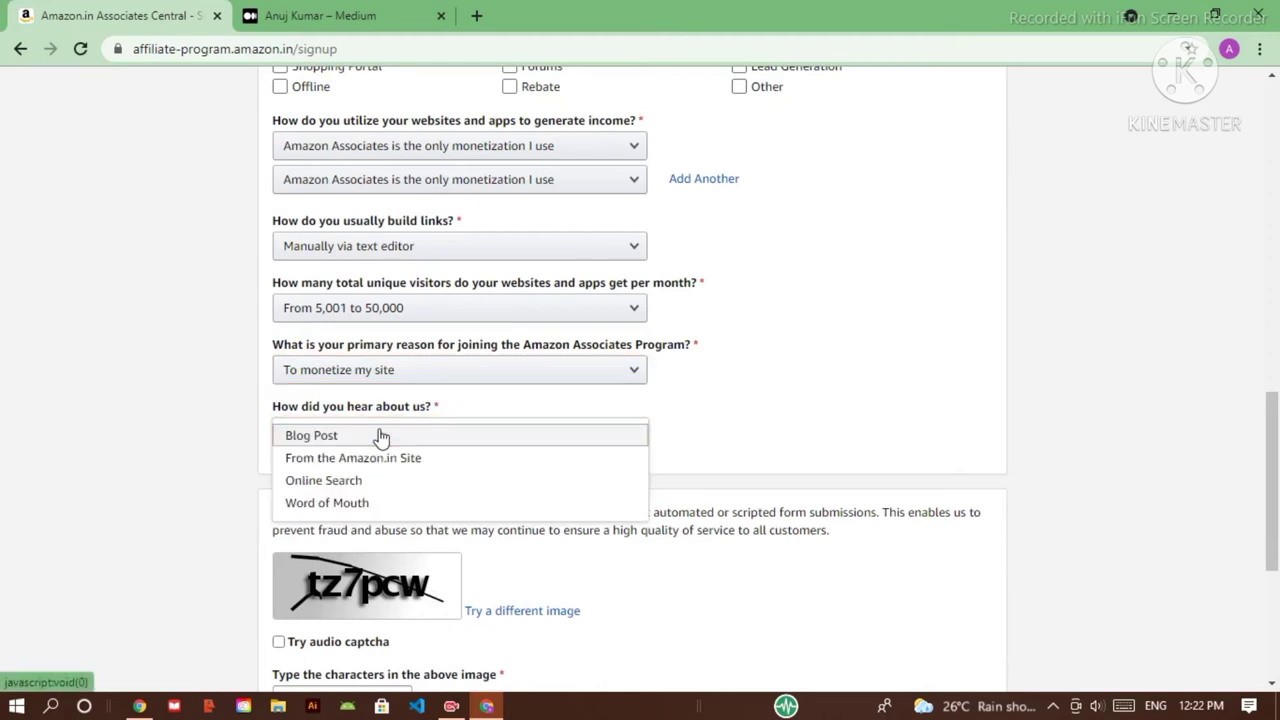
click(310, 480)
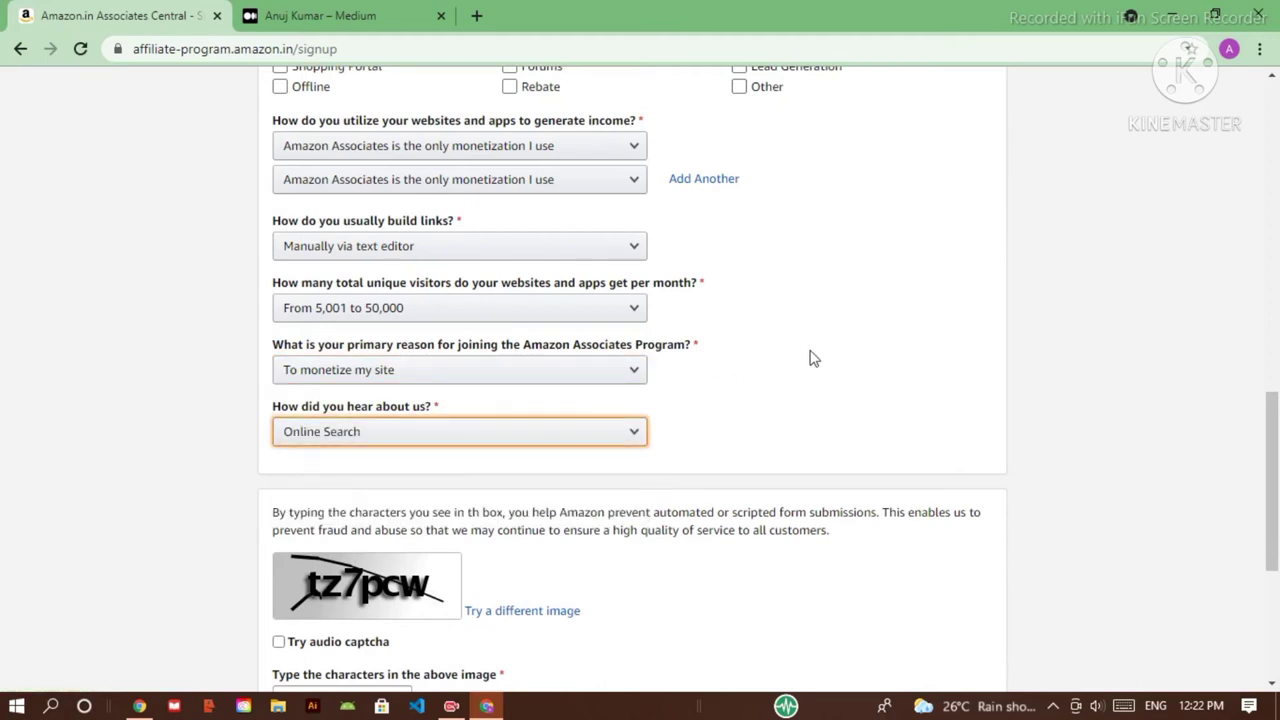
drag(1273, 444, 1277, 540)
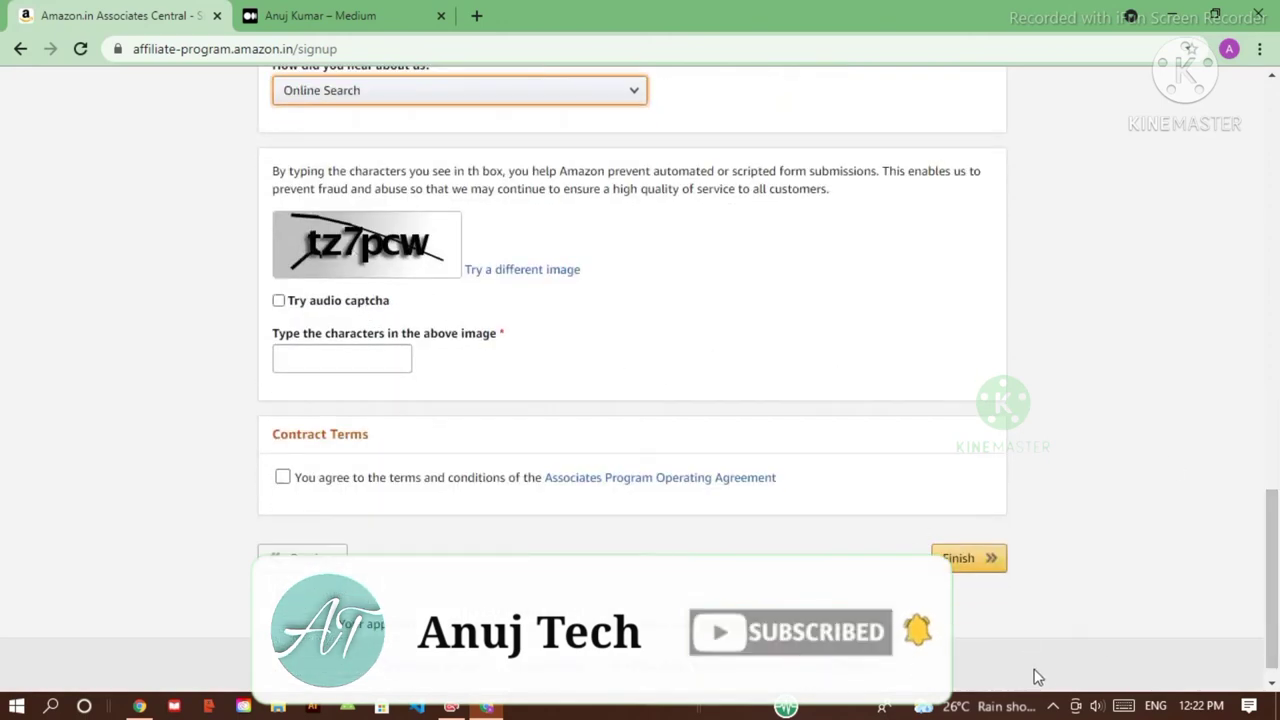
Enter the captcha, accept the Associates Program Operating Agreement, and submit with Finish
click(348, 354)
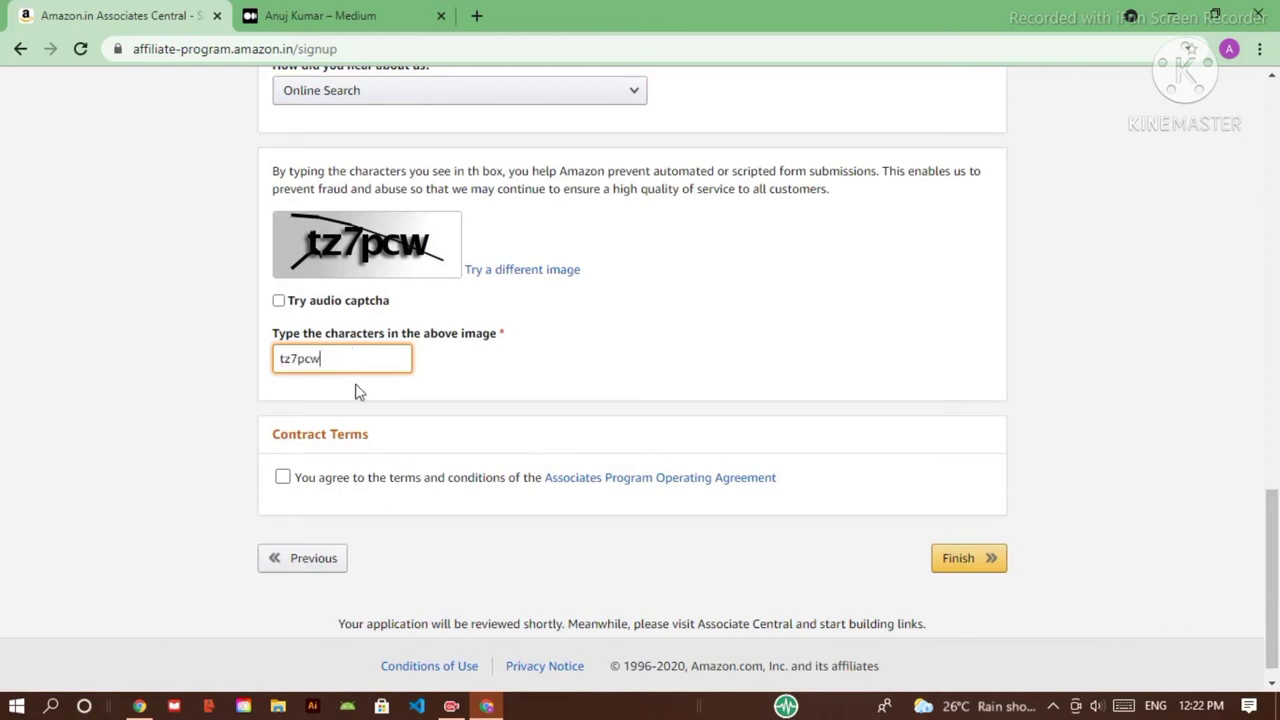
click(283, 477)
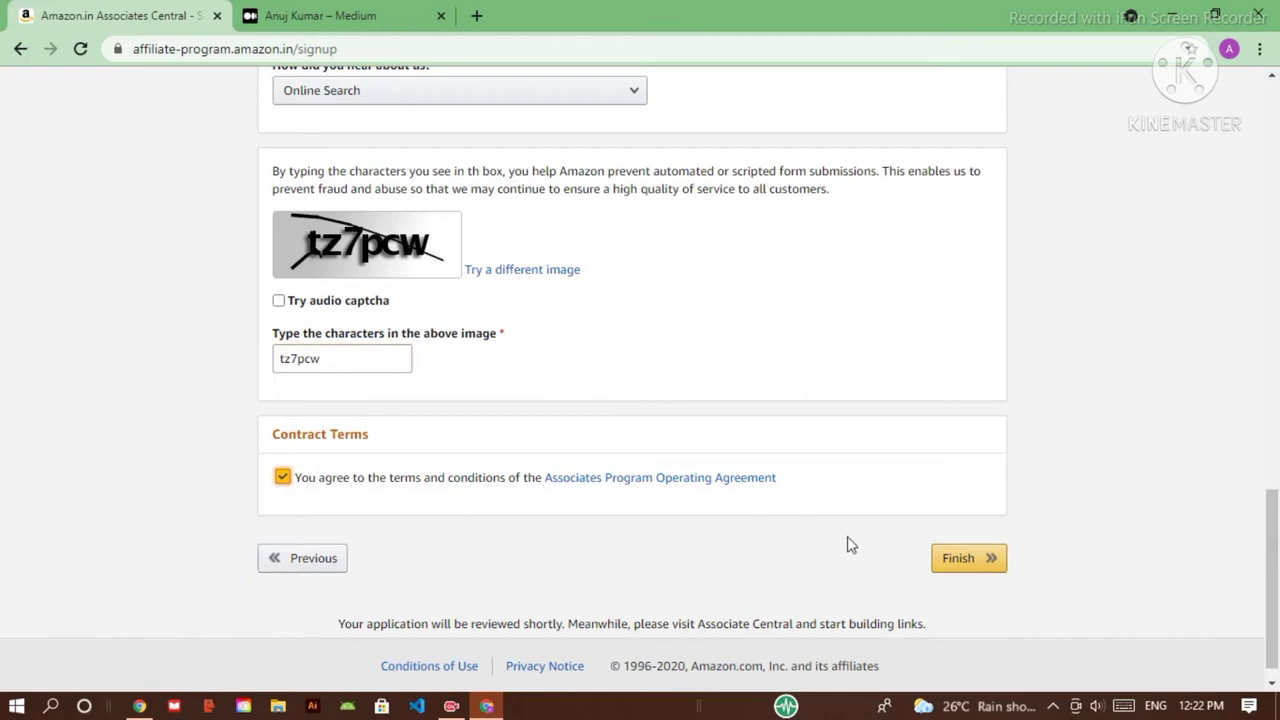
click(952, 562)
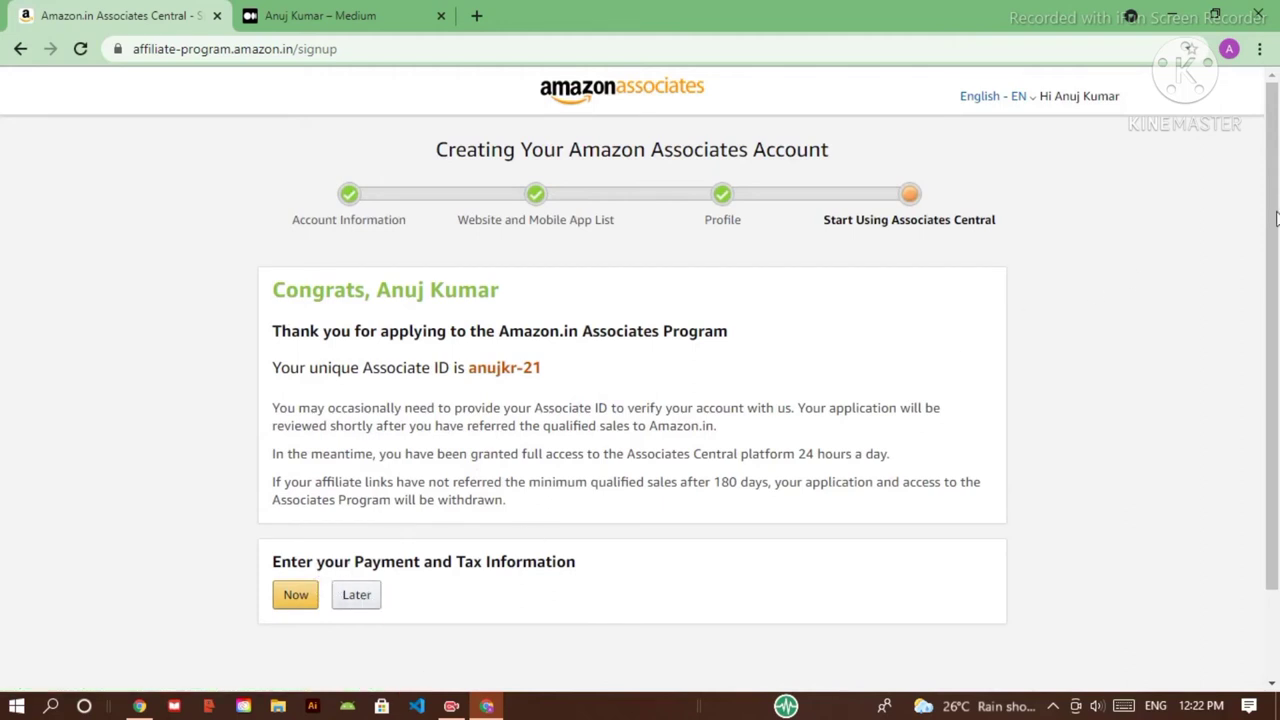
scroll(1276, 250, down, 2)
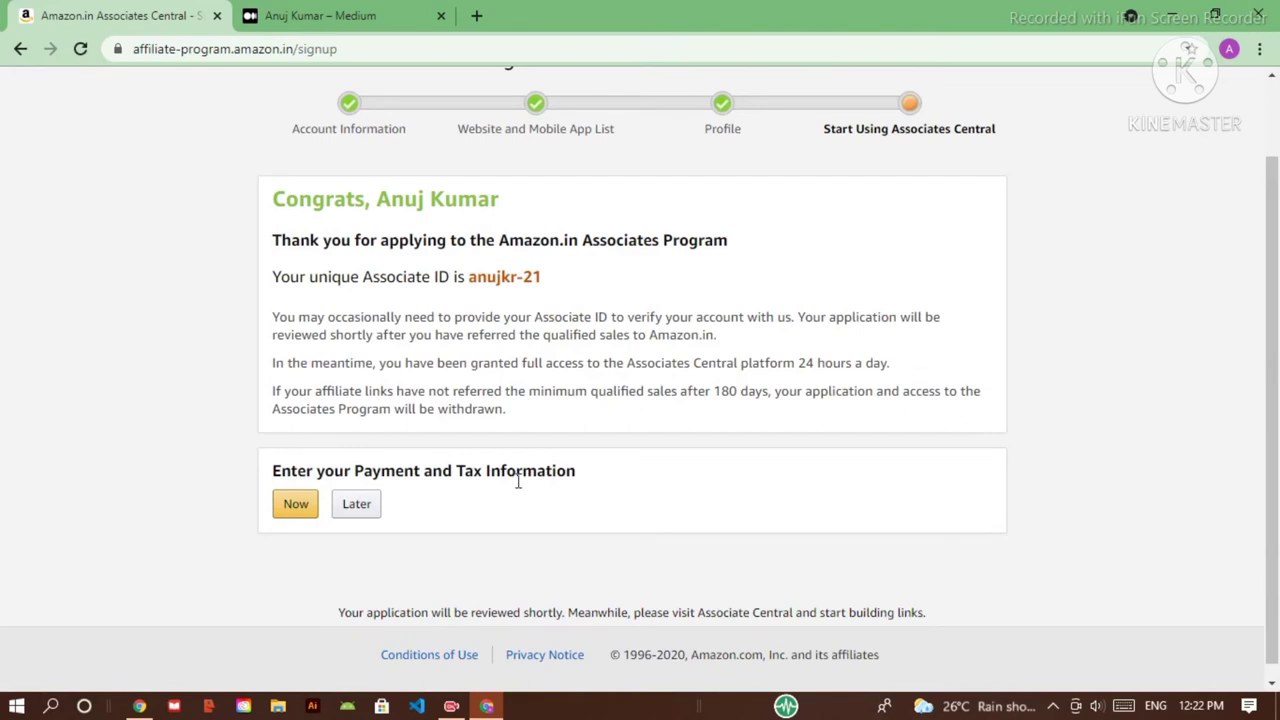
Choose to enter payment details now and sign in with the account password
click(294, 512)
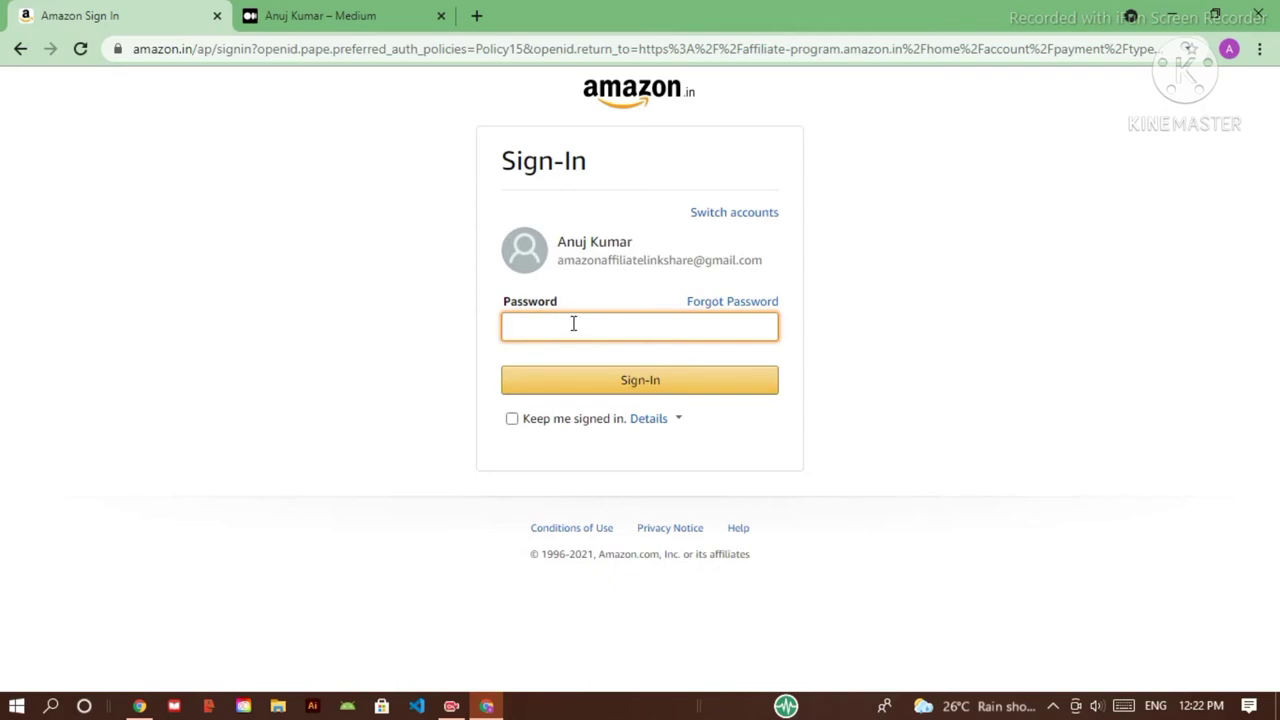
text(•)
click(623, 380)
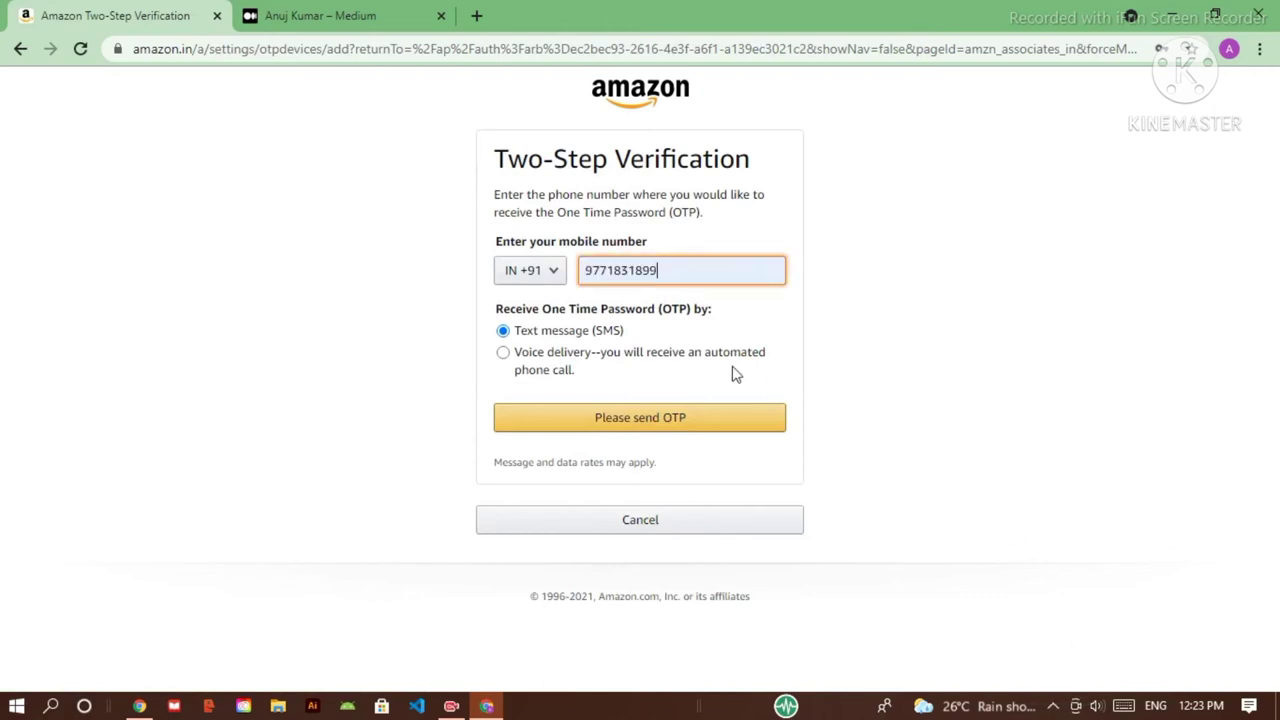
Request a one-time code by text message and submit it to pass verification
click(677, 420)
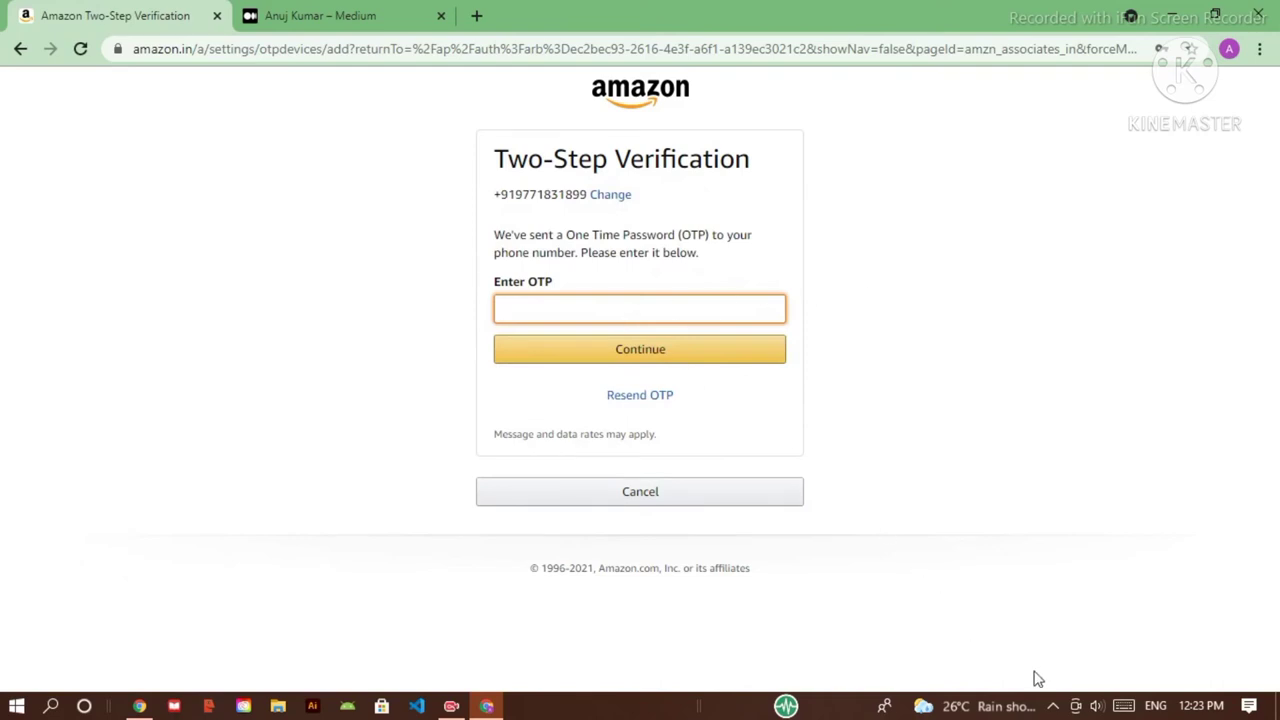
click(657, 350)
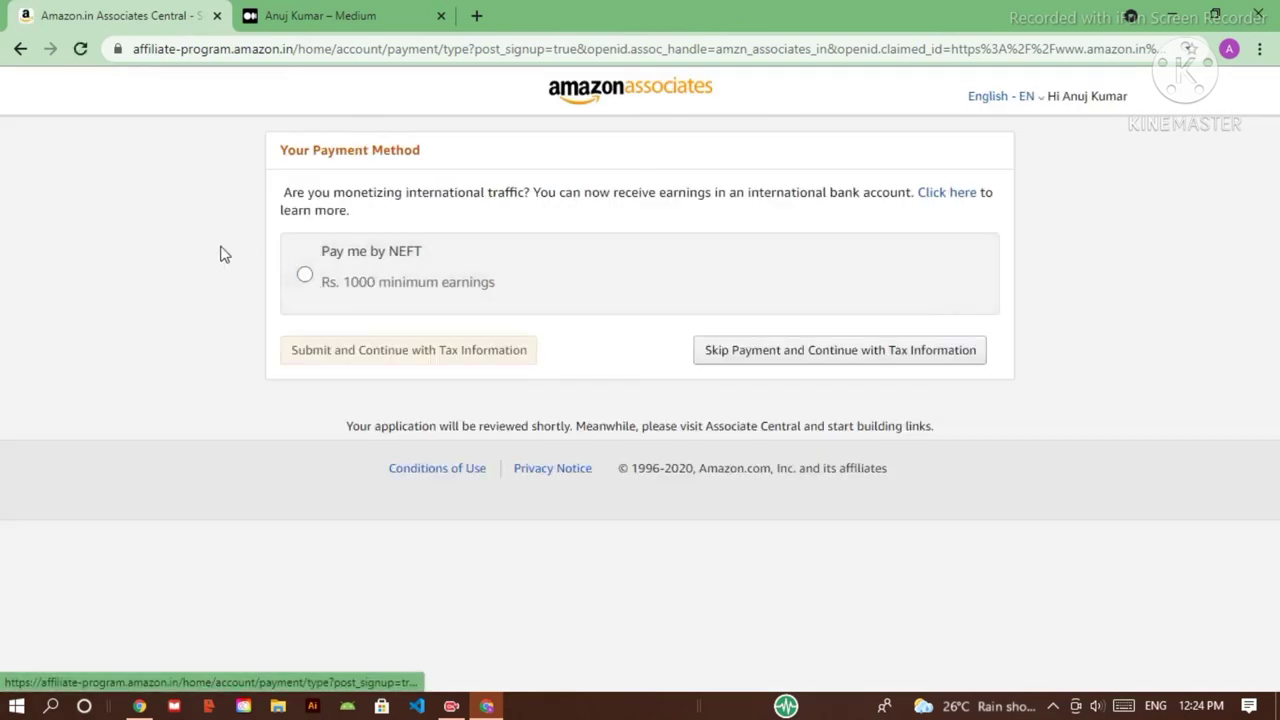
Select the Pay me by NEFT option on the Your Payment Method page
click(306, 276)
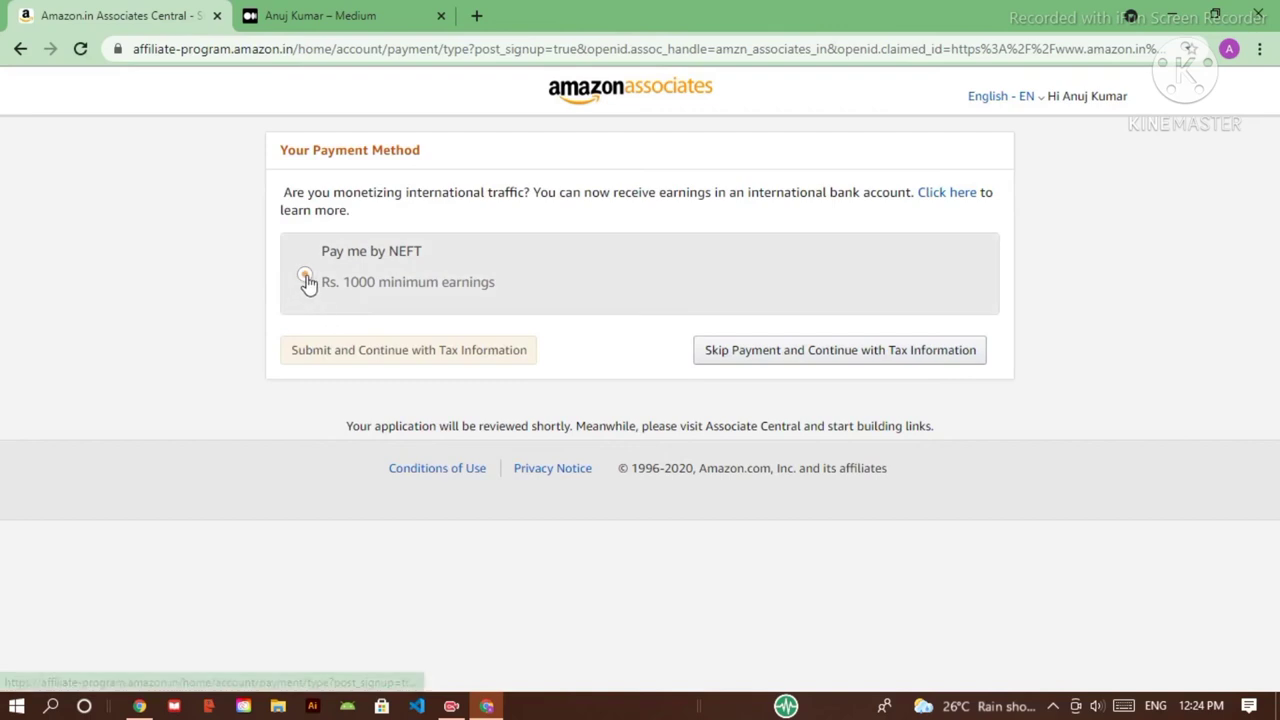